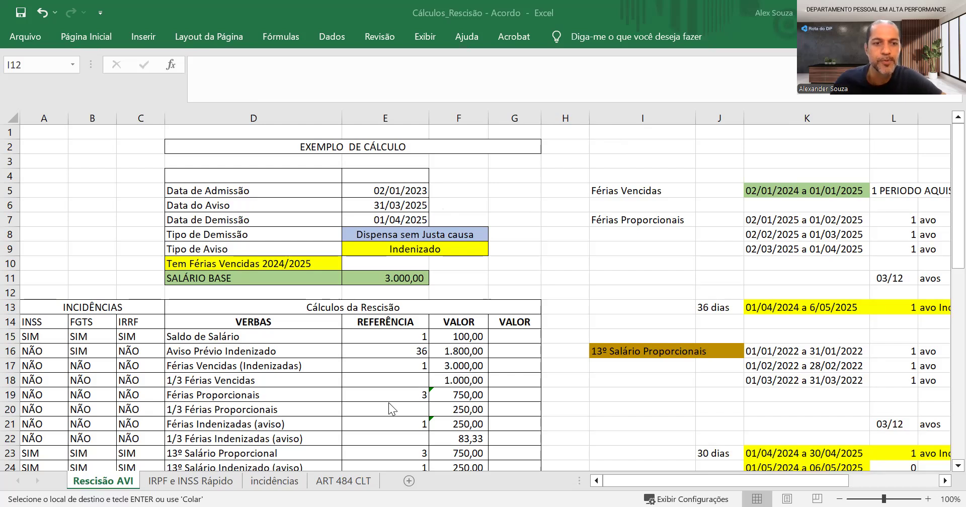
Open the ART 484 CLT sheet and review the article text and the source link below it
click(335, 483)
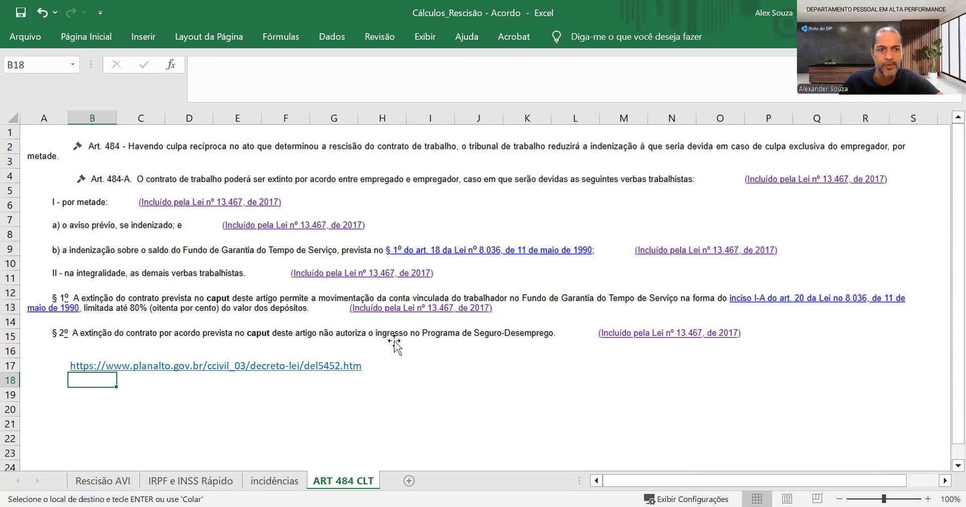
click(148, 369)
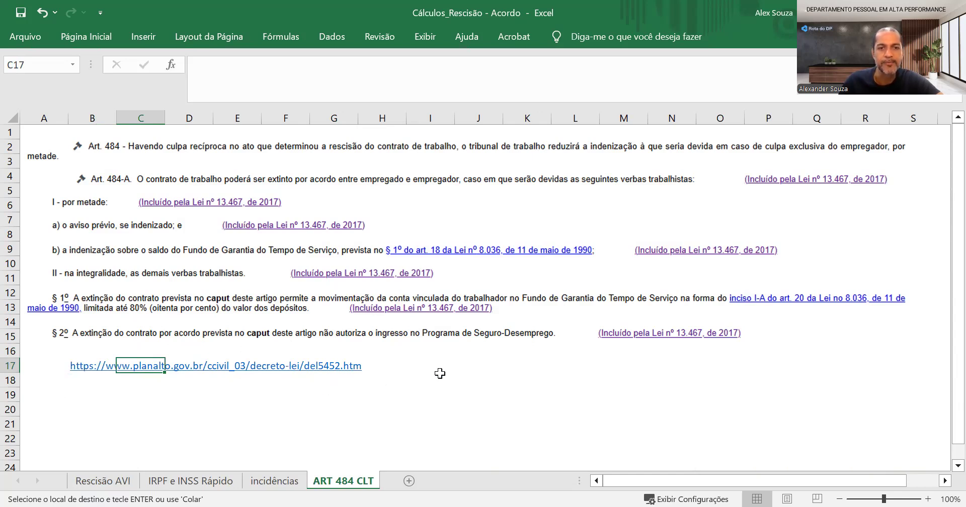
click(463, 374)
click(249, 382)
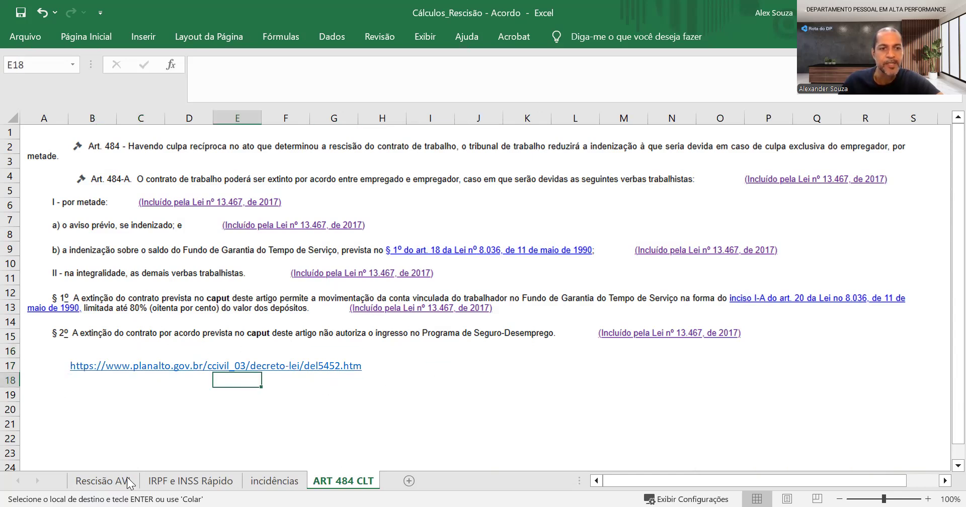
Look through the IRPF e INSS Rápido brackets and the INSS/FGTS/IRRF table on the incidências sheet
click(99, 482)
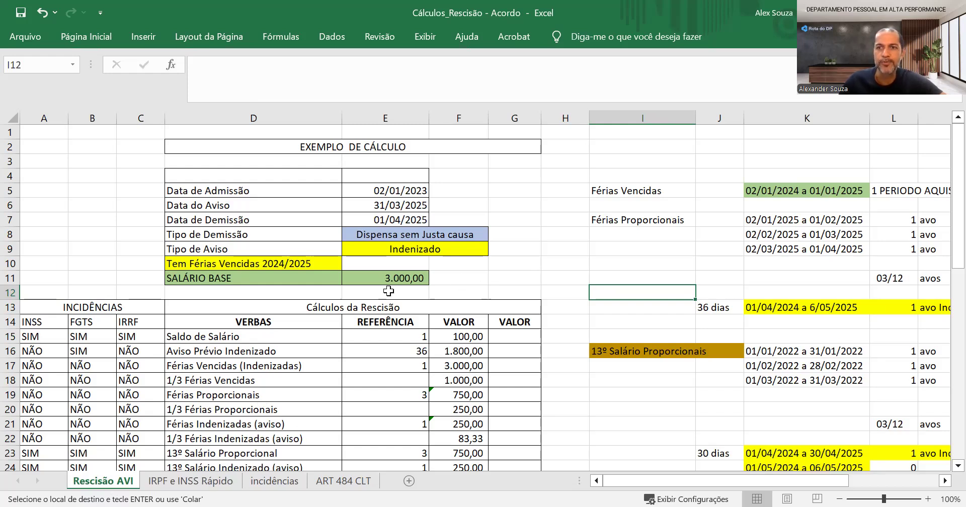
click(201, 483)
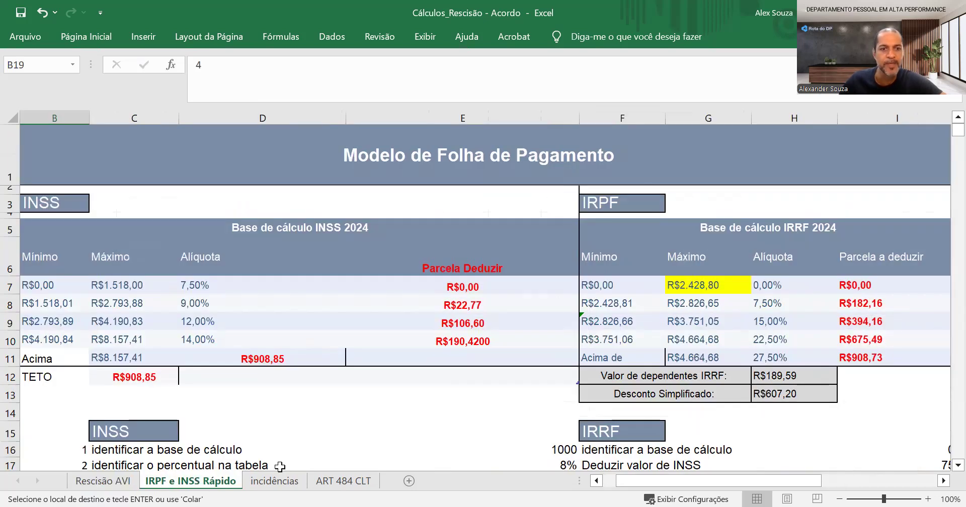
click(274, 482)
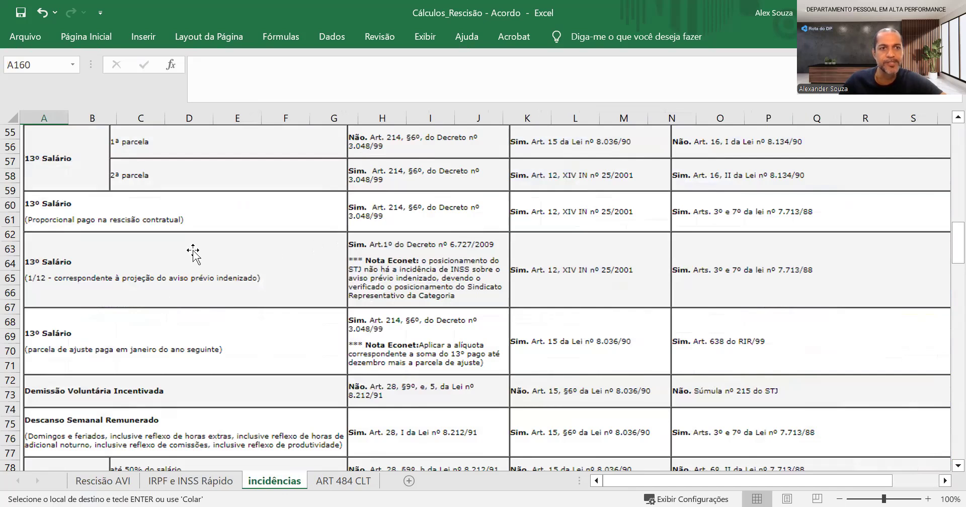
scroll(192, 251, up, 3)
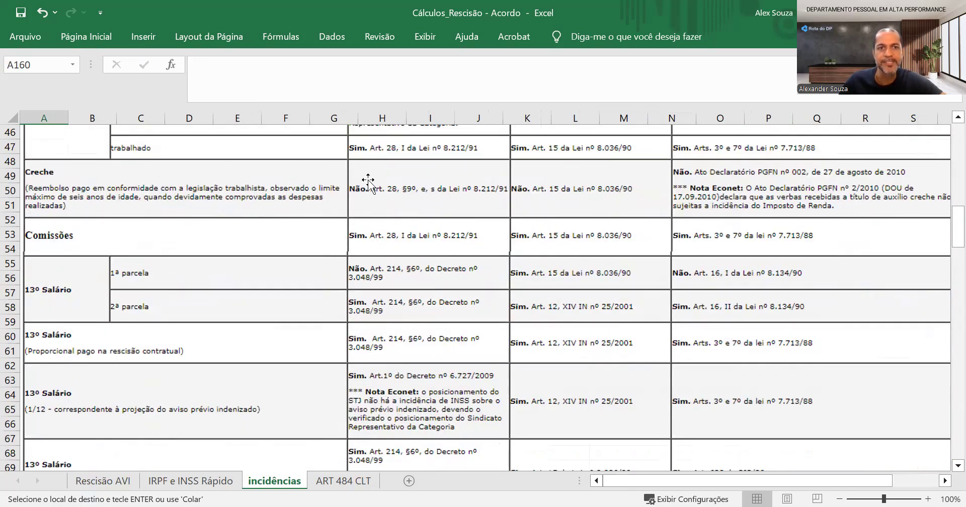
scroll(206, 166, up, 11)
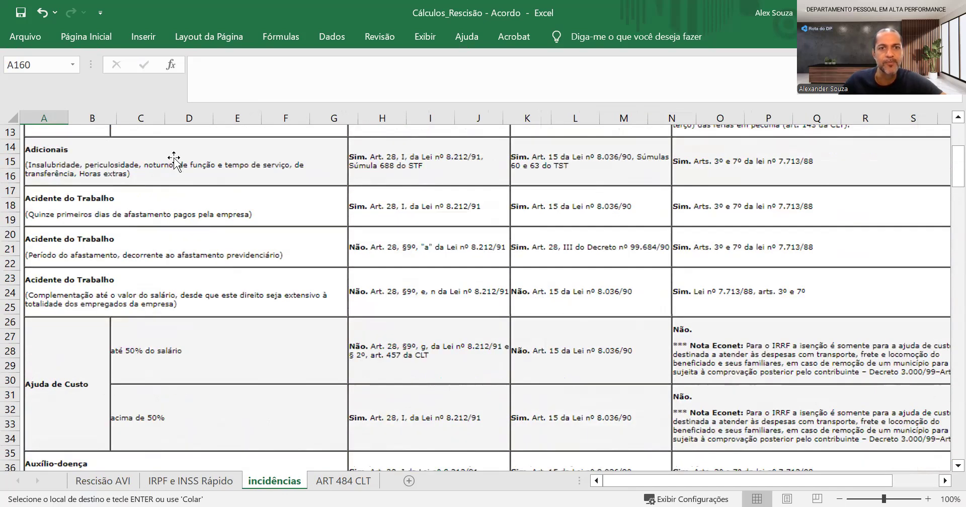
scroll(503, 206, up, 4)
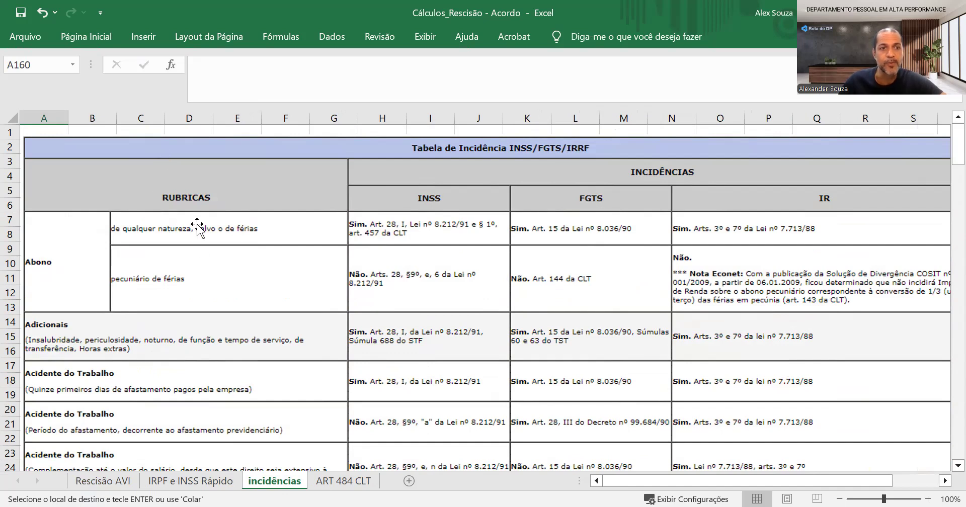
scroll(197, 229, down, 9)
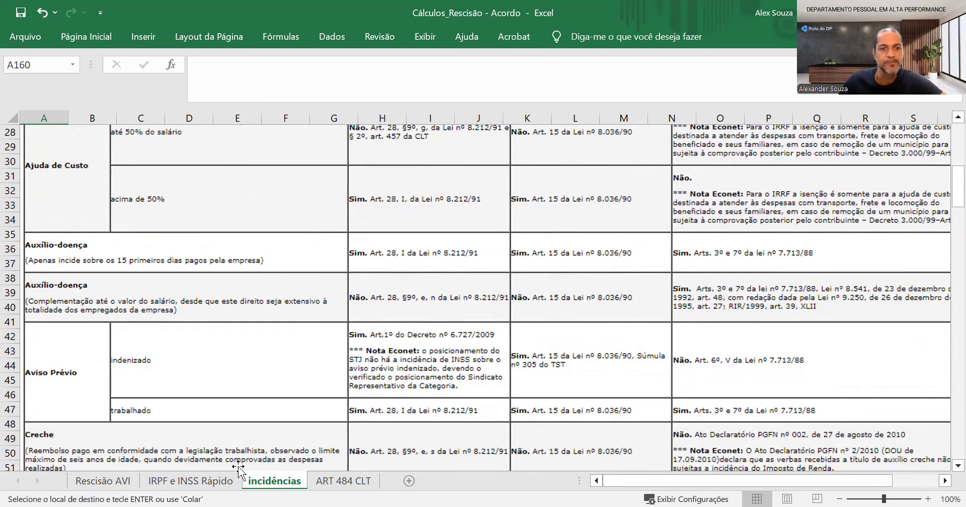
scroll(238, 471, down, 2)
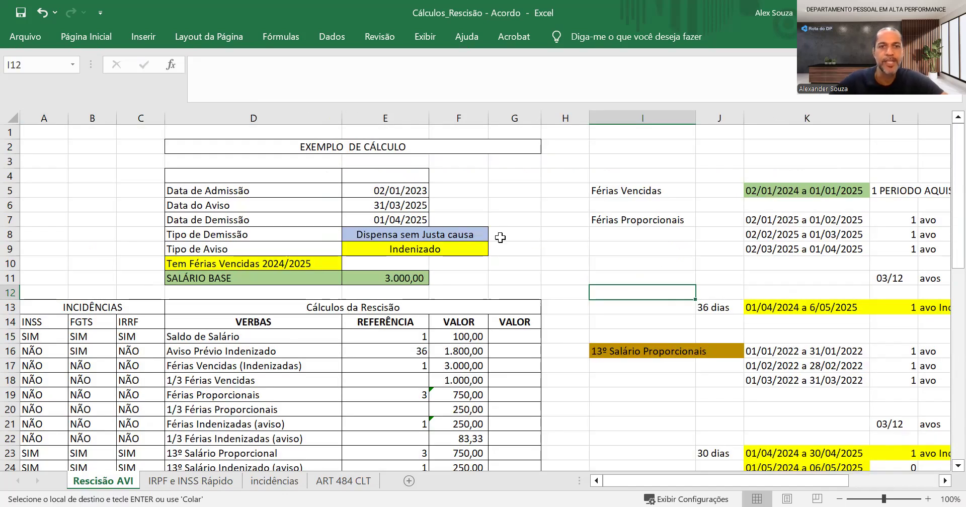
Review the admission, notice and dismissal dates and the notice type on the Rescisão AVI sheet
click(210, 194)
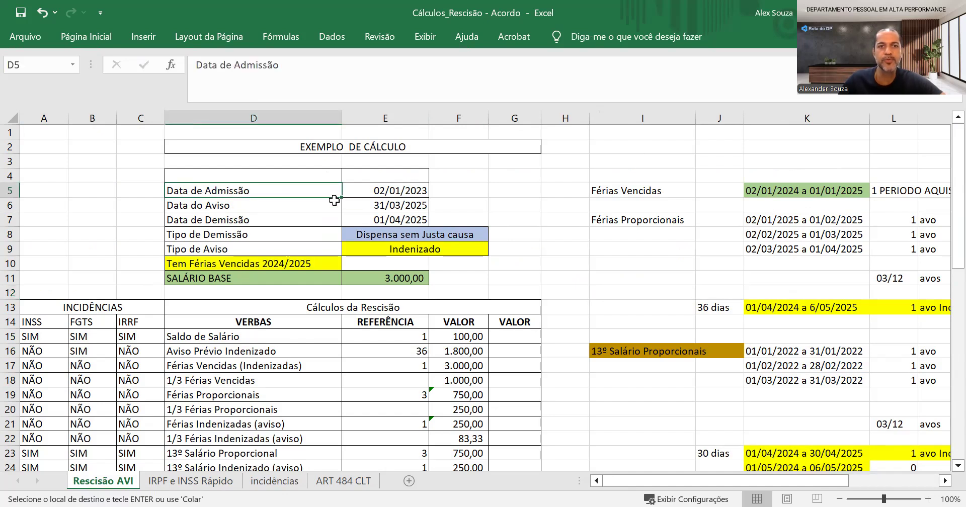
click(376, 192)
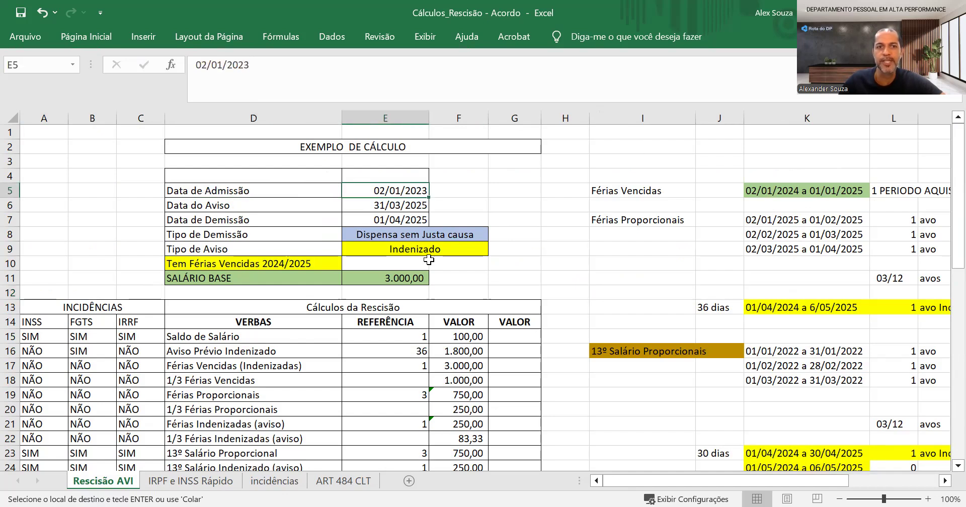
click(363, 205)
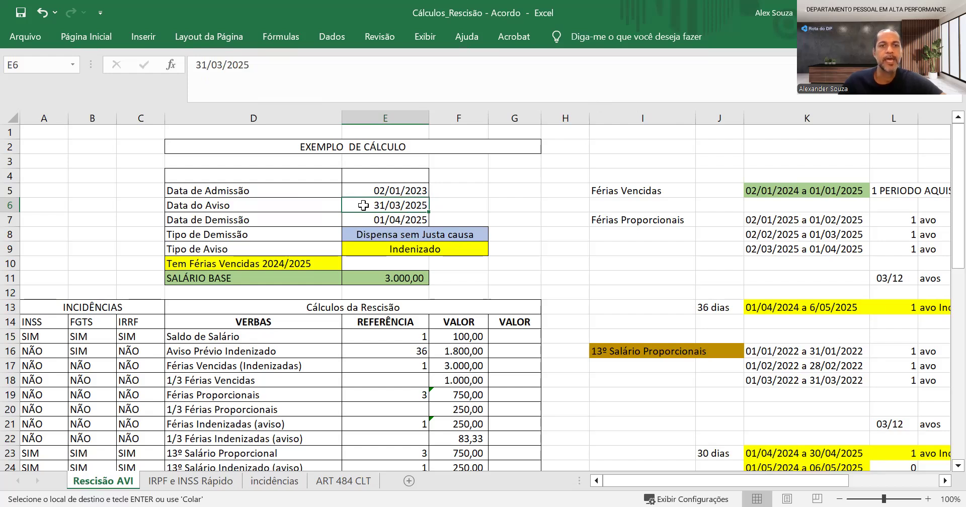
click(289, 220)
click(385, 217)
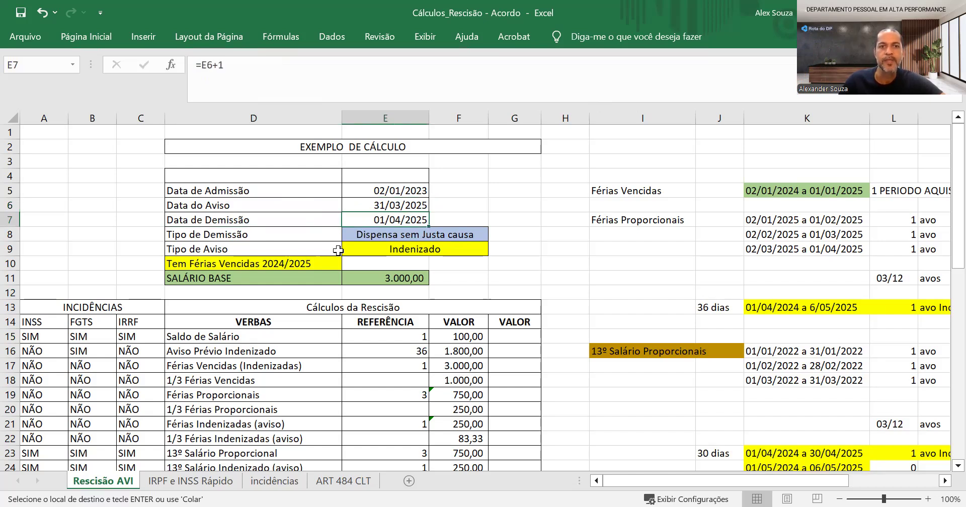
click(376, 246)
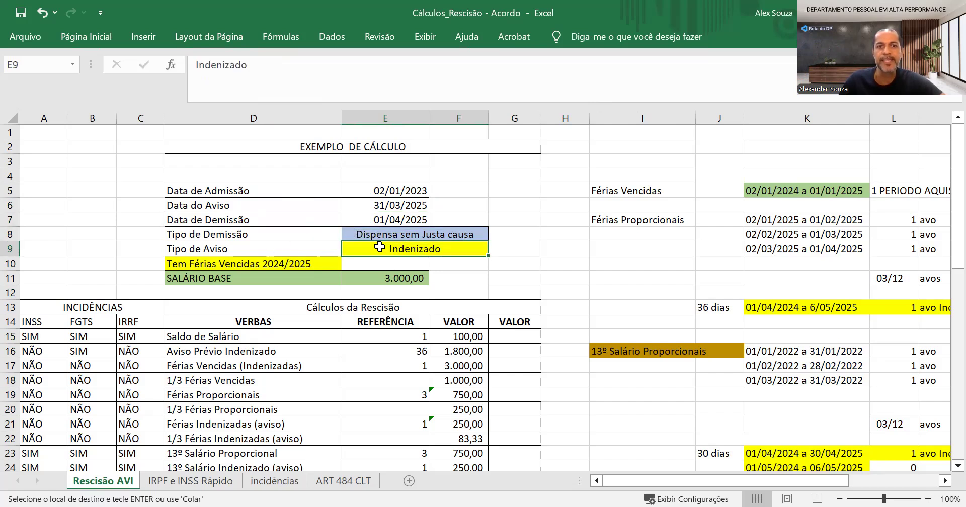
Replace the Tipo de Demissão value in the example's header data with "Rescisão por acordo"
click(372, 232)
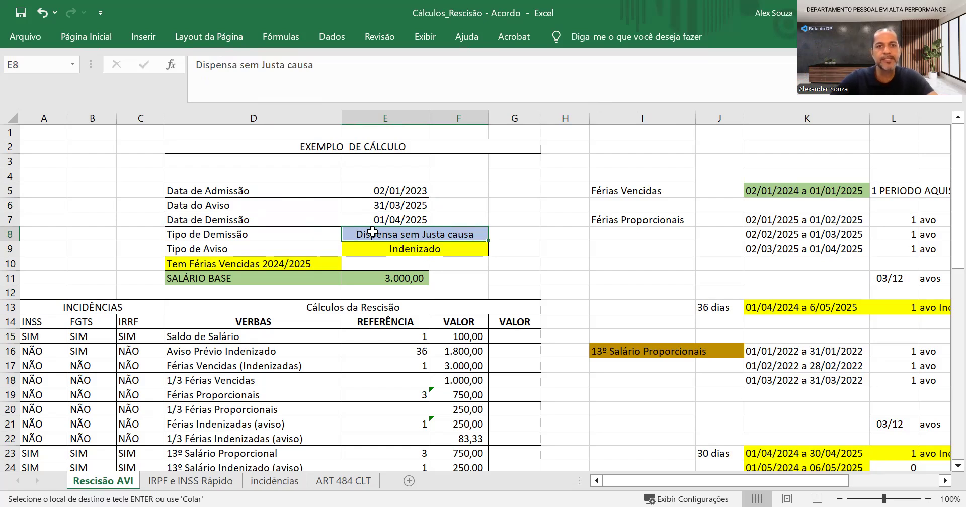
key(Escape)
key(F2)
key(BackSpace)
key(BackSpace)
key(BackSpace)
key(BackSpace)
key(BackSpace)
key(BackSpace)
key(BackSpace)
key(BackSpace)
key(BackSpace)
key(BackSpace)
key(BackSpace)
key(BackSpace)
key(BackSpace)
key(BackSpace)
key(BackSpace)
key(BackSpace)
key(BackSpace)
key(BackSpace)
key(BackSpace)
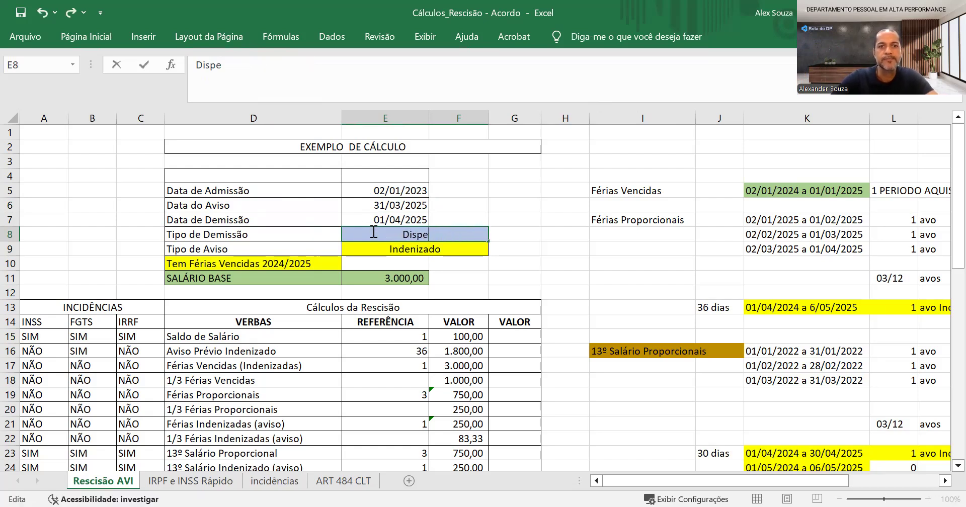
text(n)
key(BackSpace)
key(BackSpace)
key(BackSpace)
key(BackSpace)
key(BackSpace)
key(BackSpace)
text(Resci~sa)
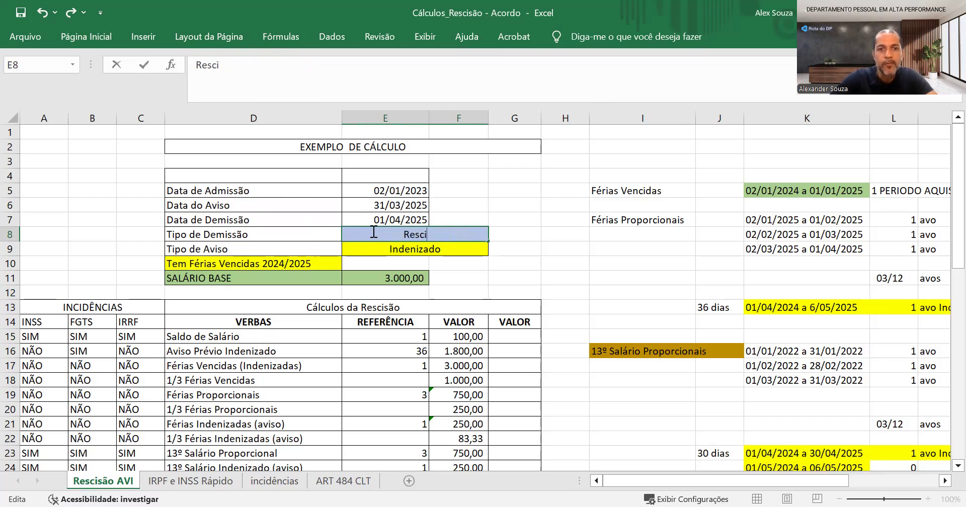
key(BackSpace)
key(BackSpace)
key(BackSpace)
text(s)
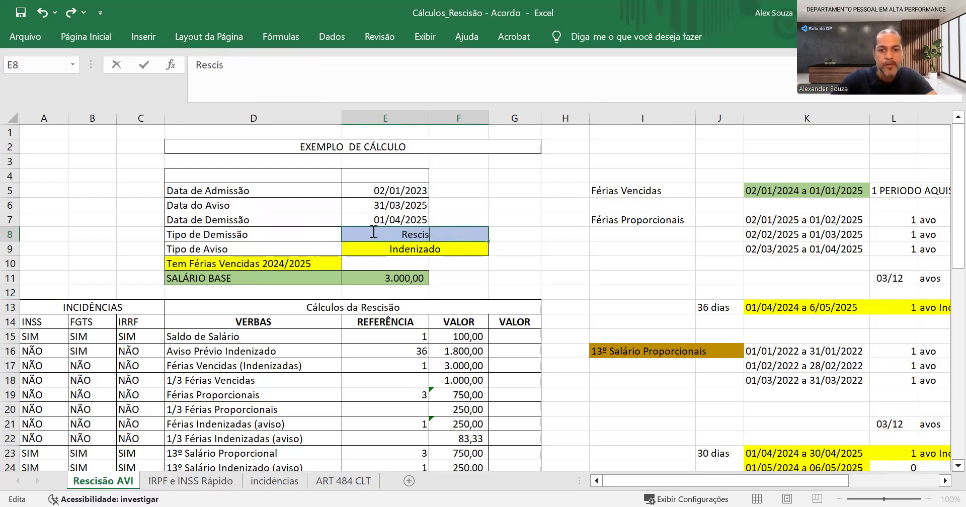
text(ão por aco)
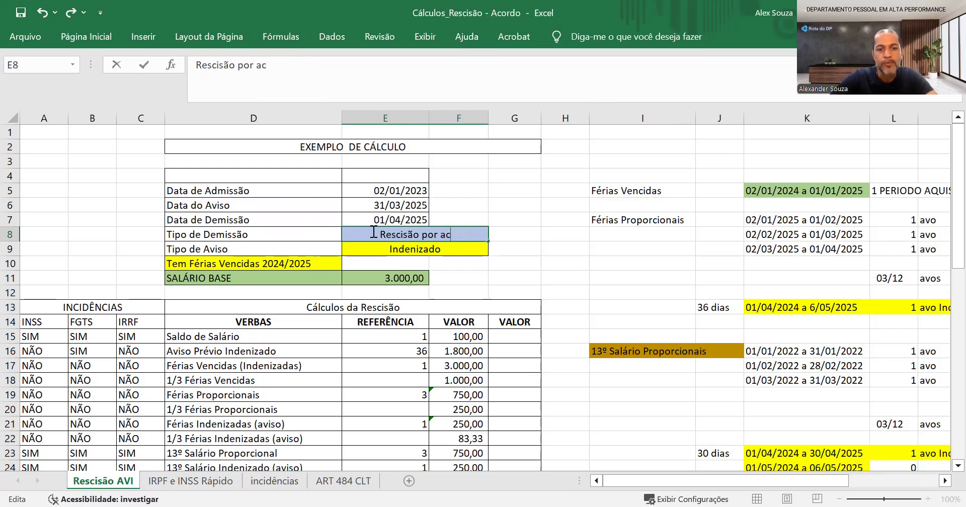
key(BackSpace)
text(oro)
key(BackSpace)
text(do)
key(Return)
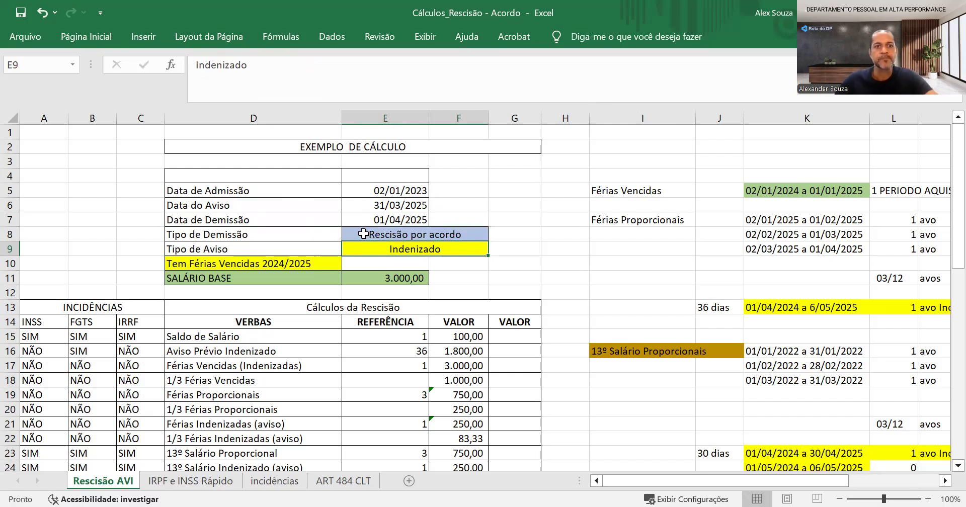
Review the overdue vacation entry, the base salary and the INSS, FGTS and IRRF incidence columns of the termination calculation
click(222, 262)
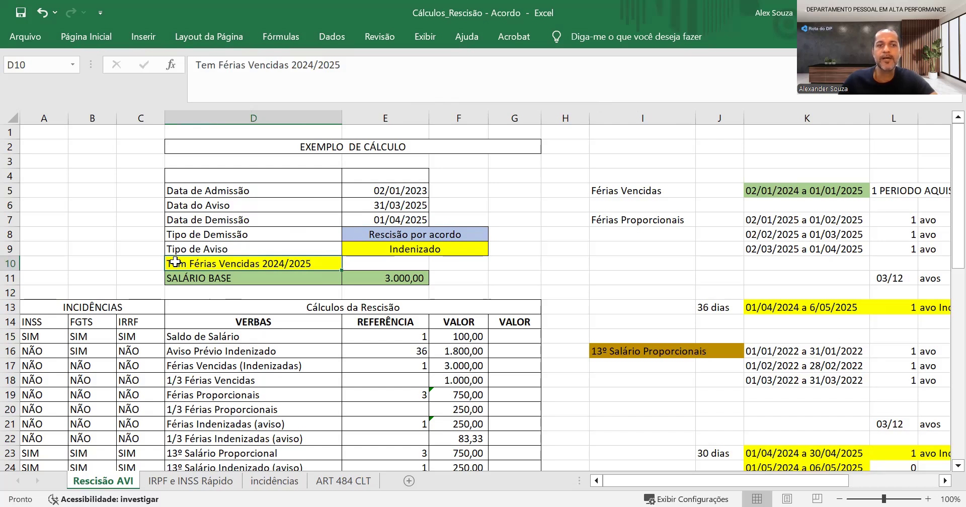
click(368, 284)
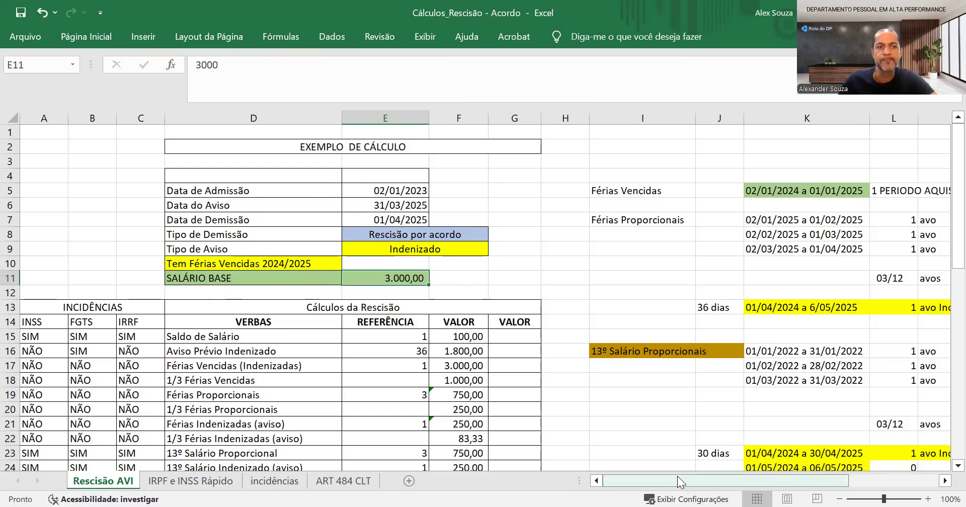
click(32, 312)
click(30, 322)
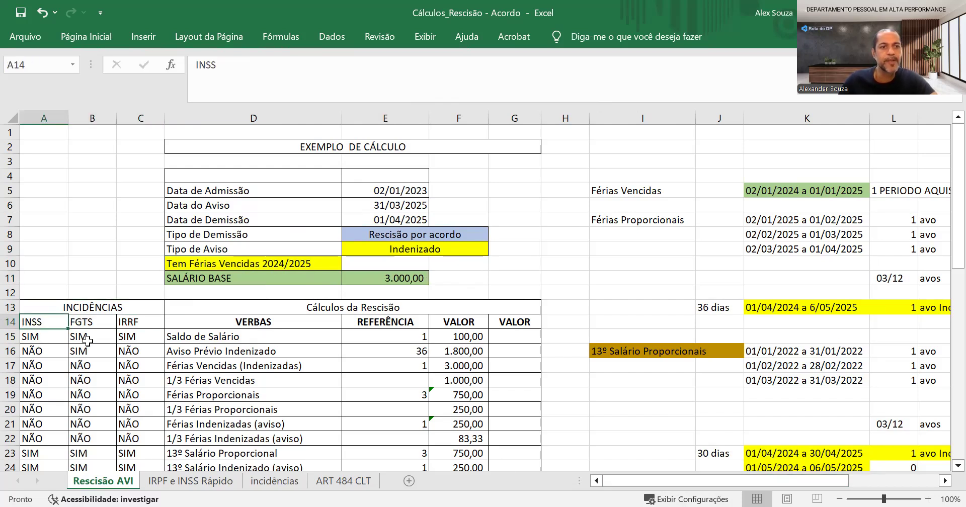
click(79, 321)
click(133, 321)
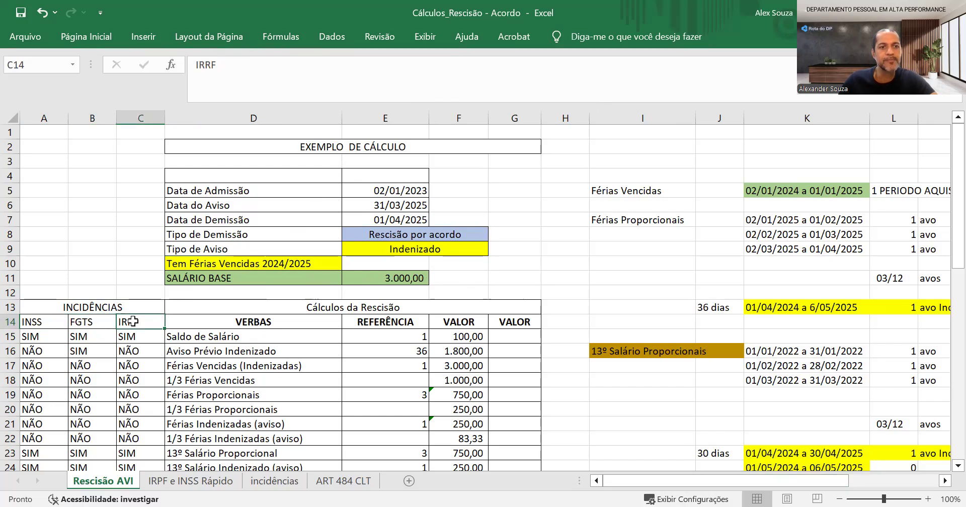
scroll(251, 385, down, 3)
scroll(252, 384, down, 2)
scroll(274, 338, up, 5)
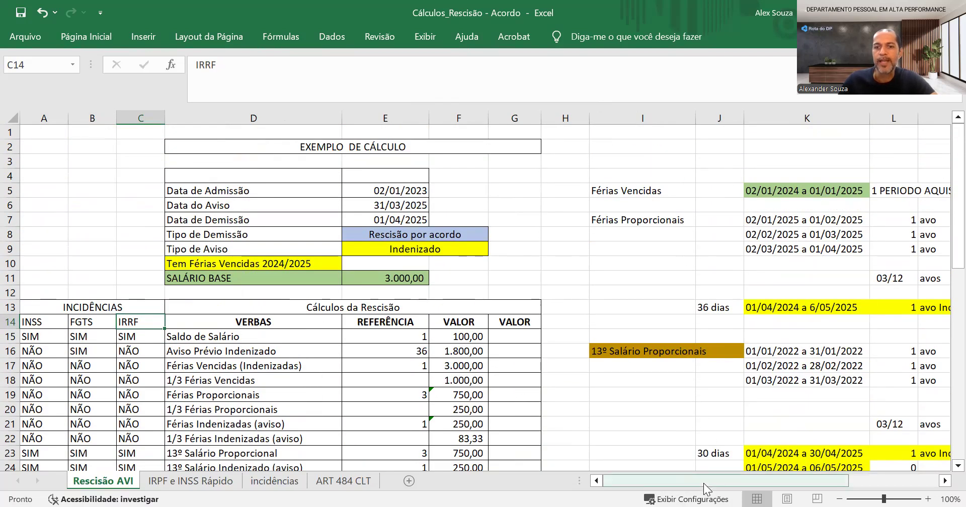
Examine the Férias Vencidas acquisition period and the first Férias Proporcionais period beside the calculation table
drag(705, 483, 781, 483)
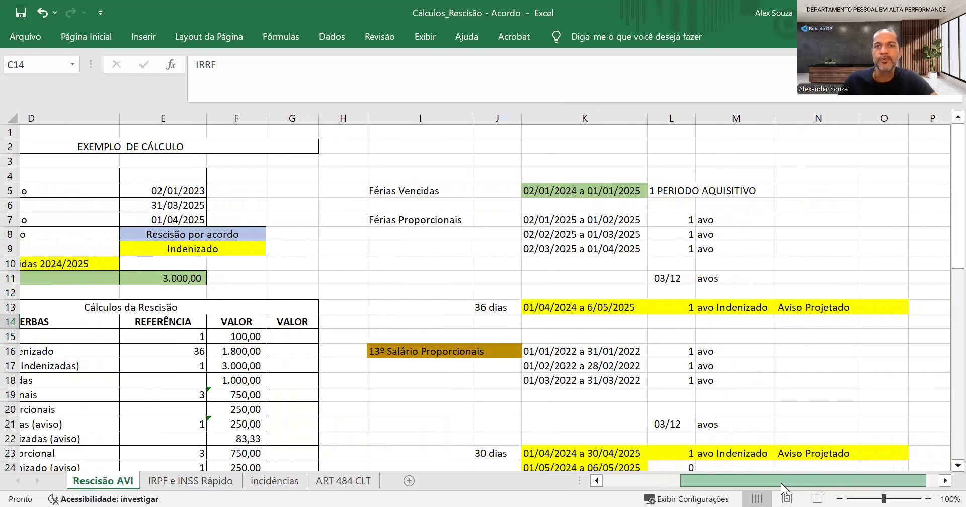
drag(780, 483, 781, 483)
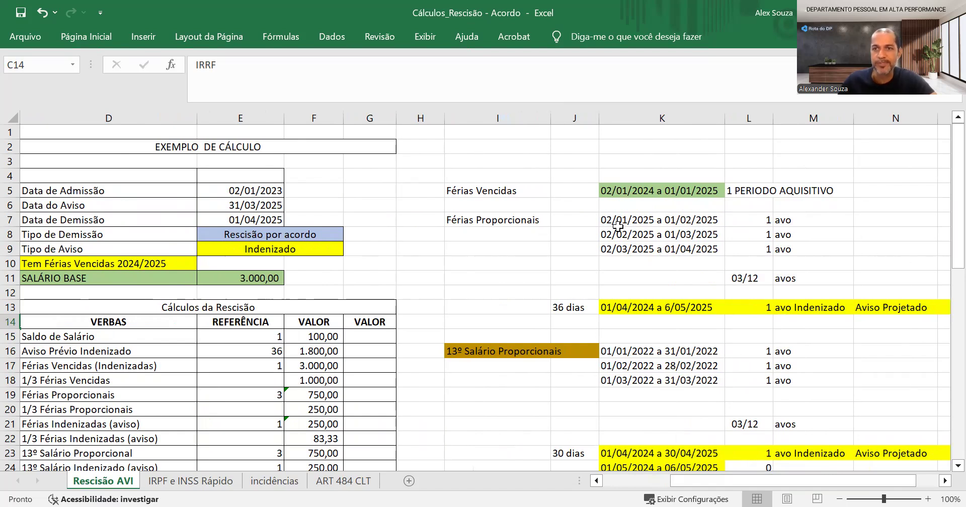
click(482, 191)
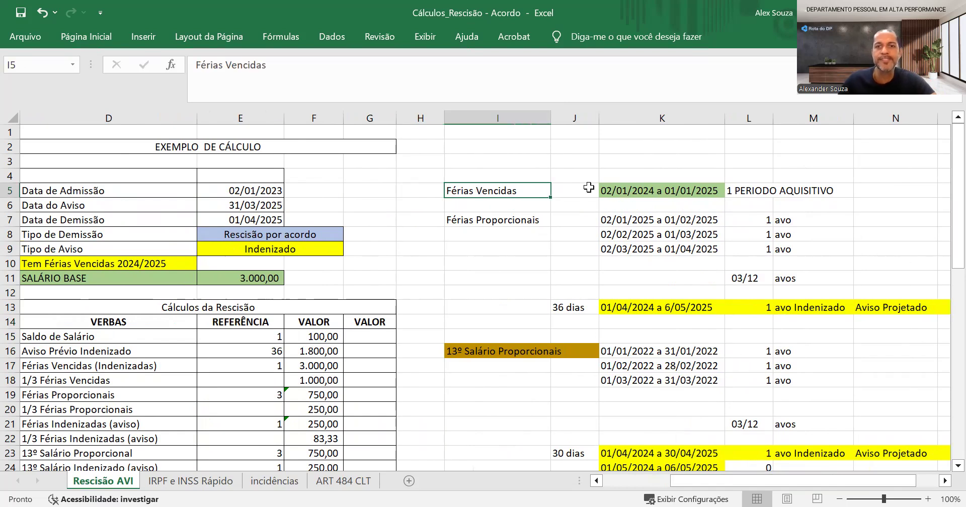
click(606, 190)
click(101, 264)
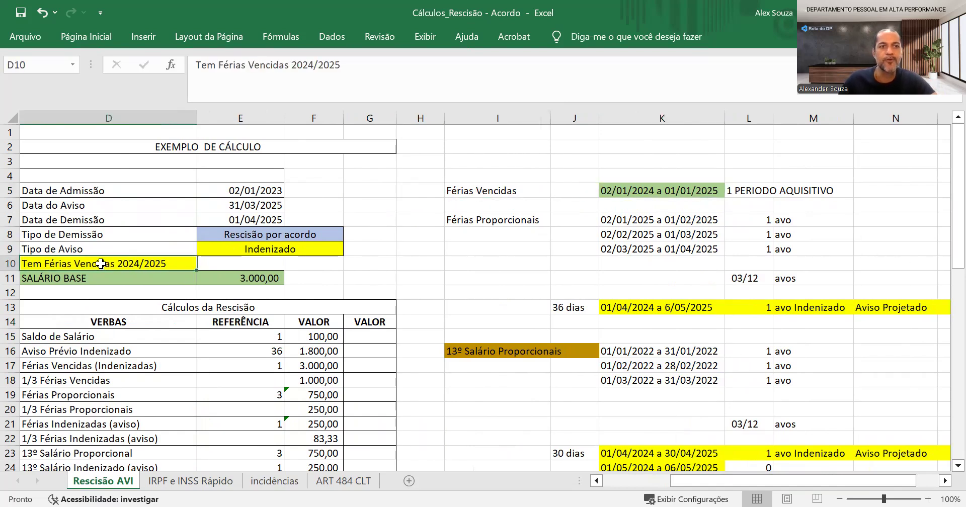
click(596, 192)
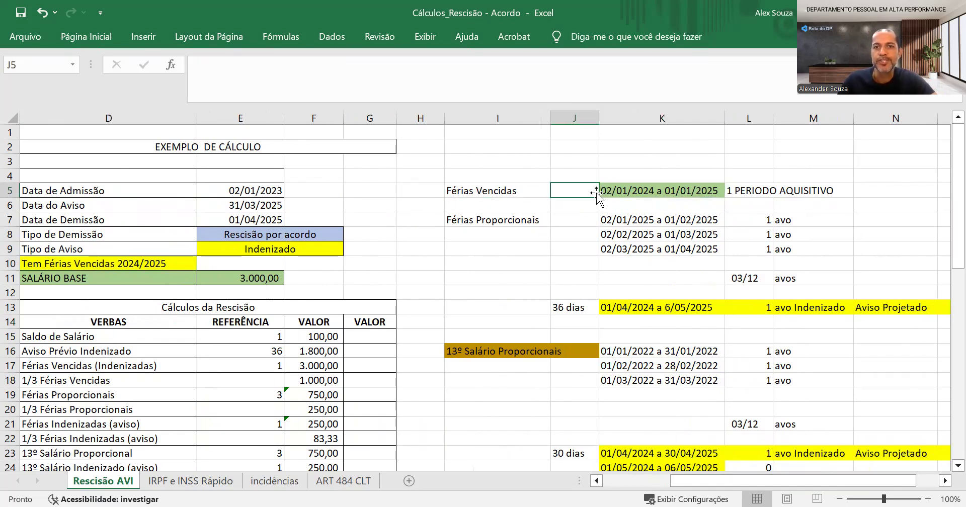
click(616, 191)
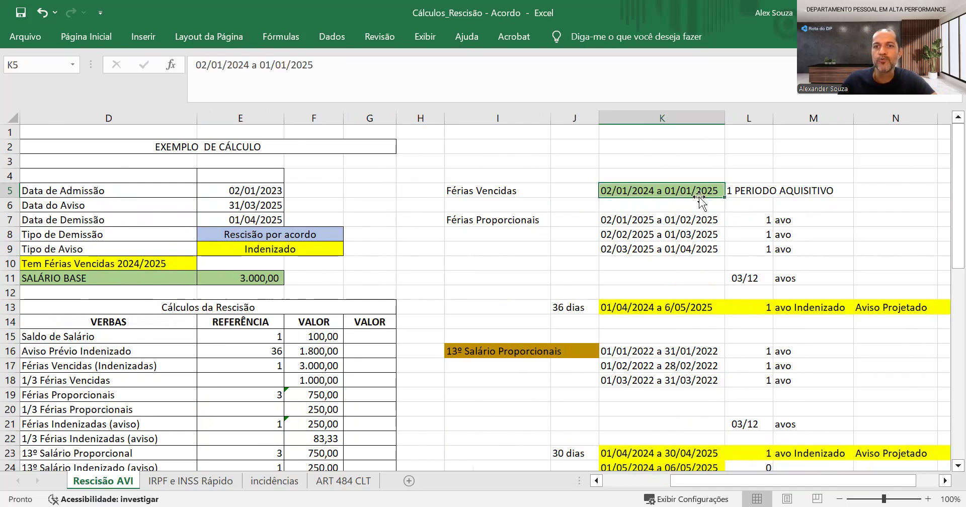
click(735, 190)
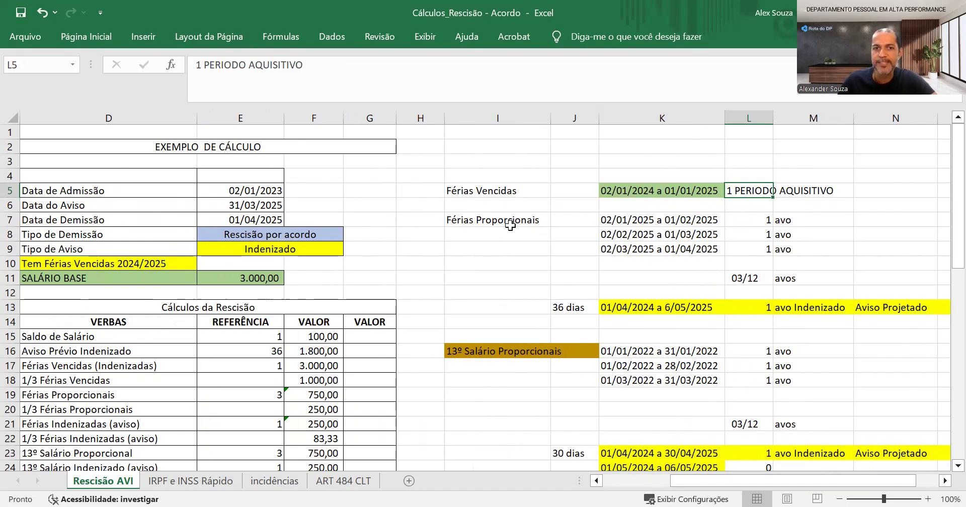
click(609, 223)
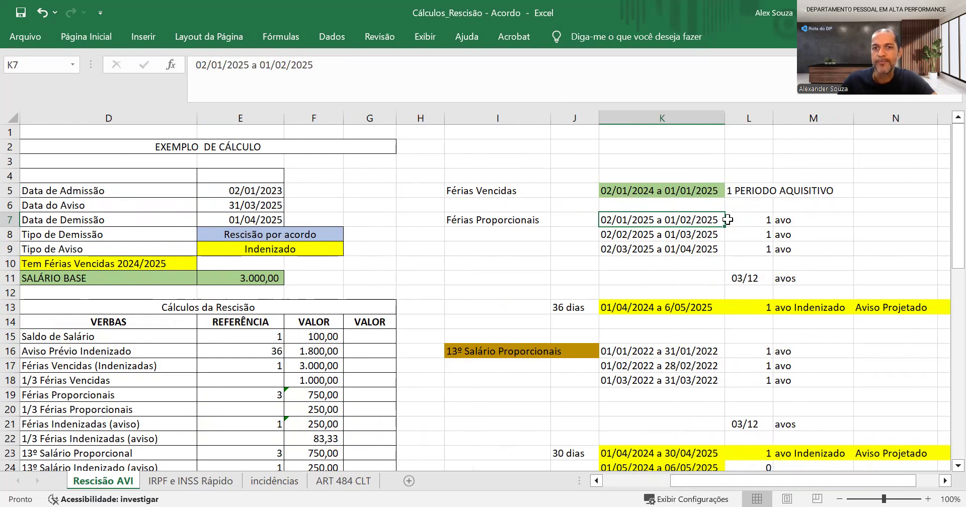
Examine the remaining Férias Proporcionais periods, their avos and the projected notice period counted as an indemnified avo
click(684, 230)
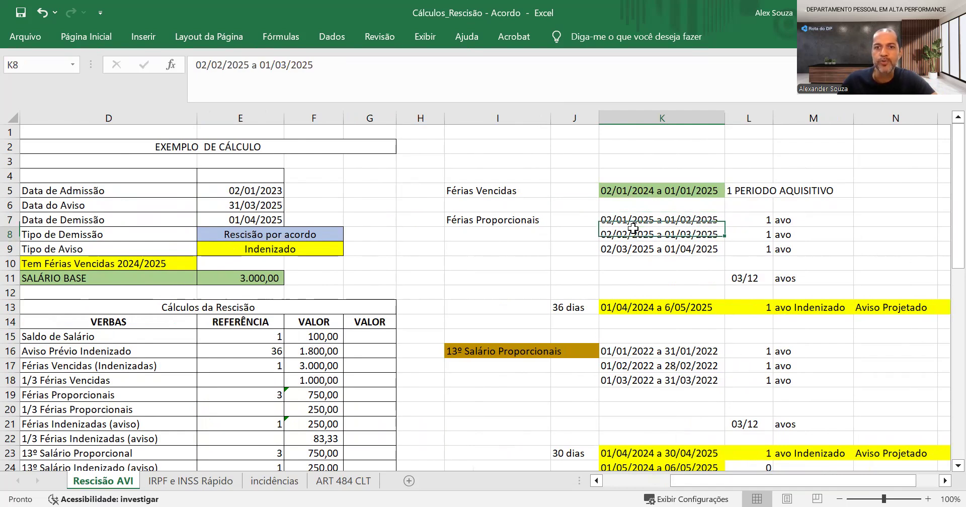
click(593, 250)
click(682, 251)
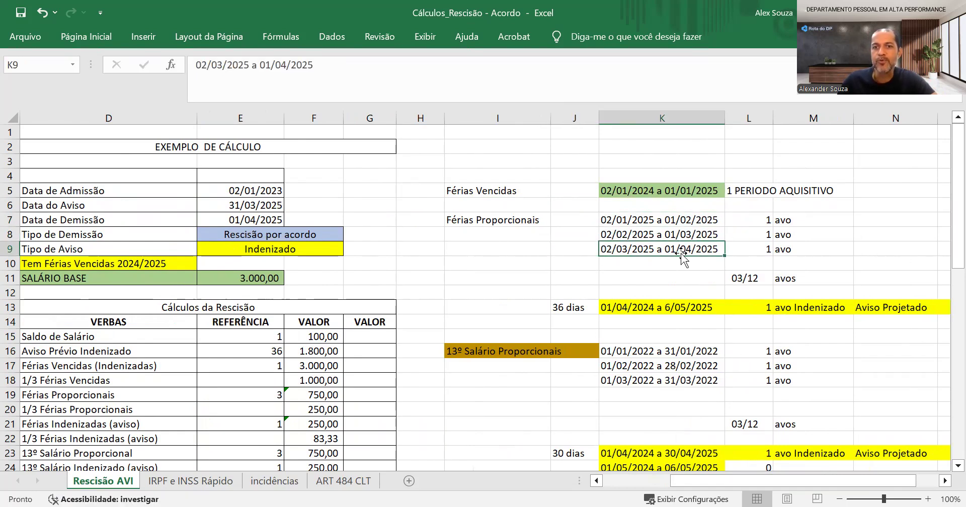
drag(767, 220, 758, 248)
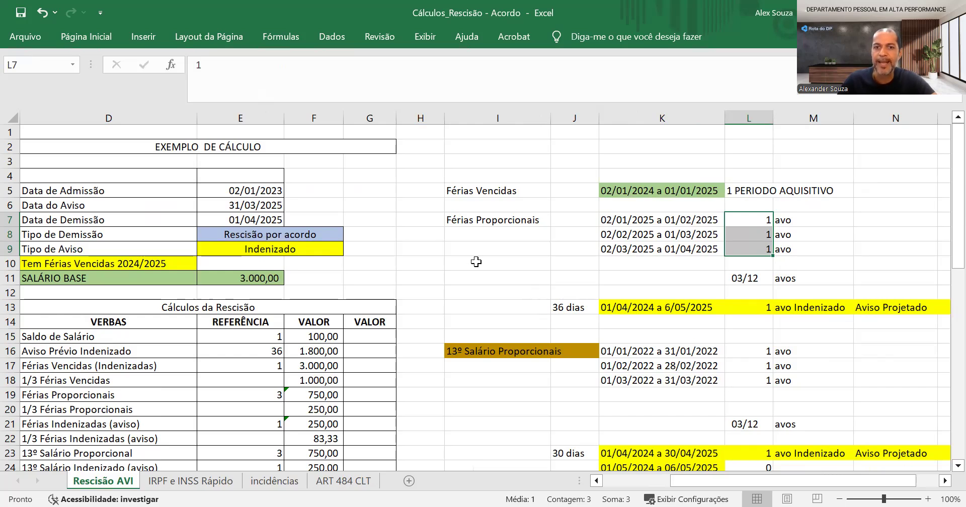
click(563, 280)
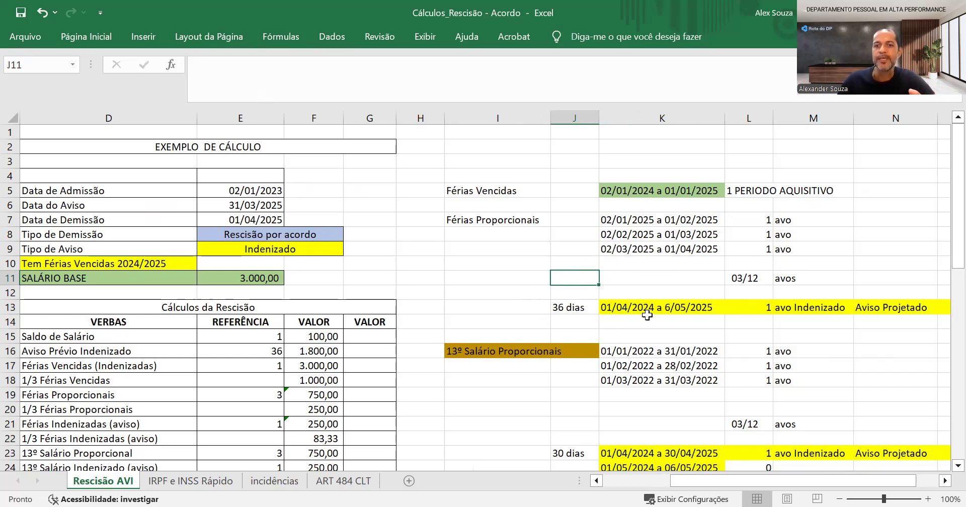
click(635, 306)
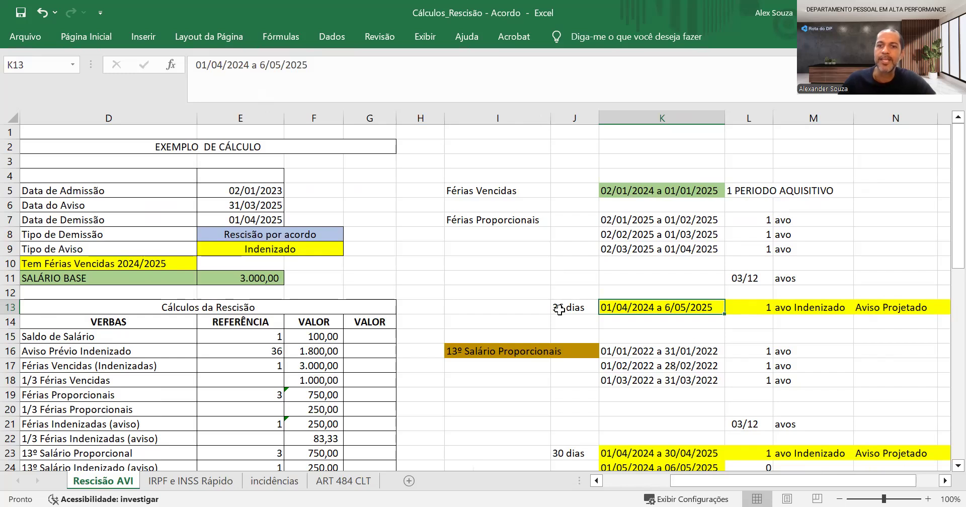
drag(745, 308, 816, 305)
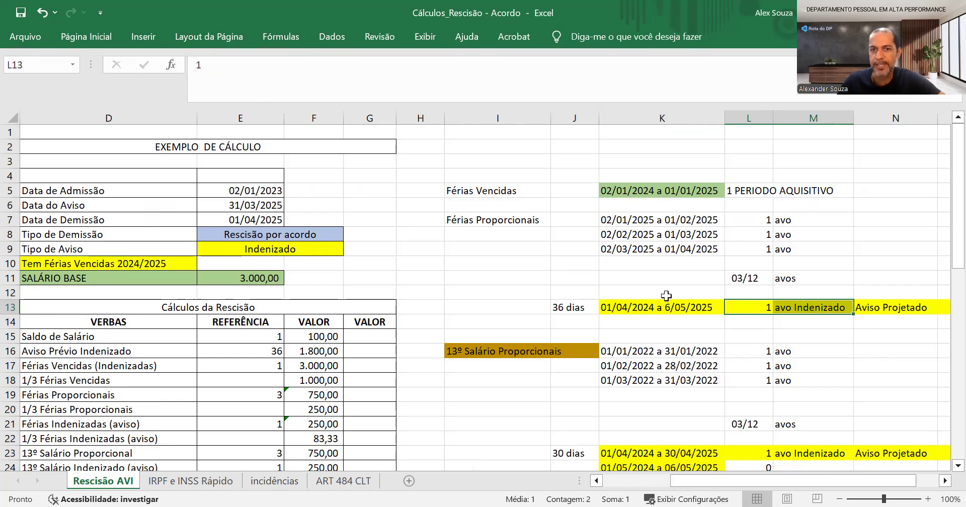
click(521, 221)
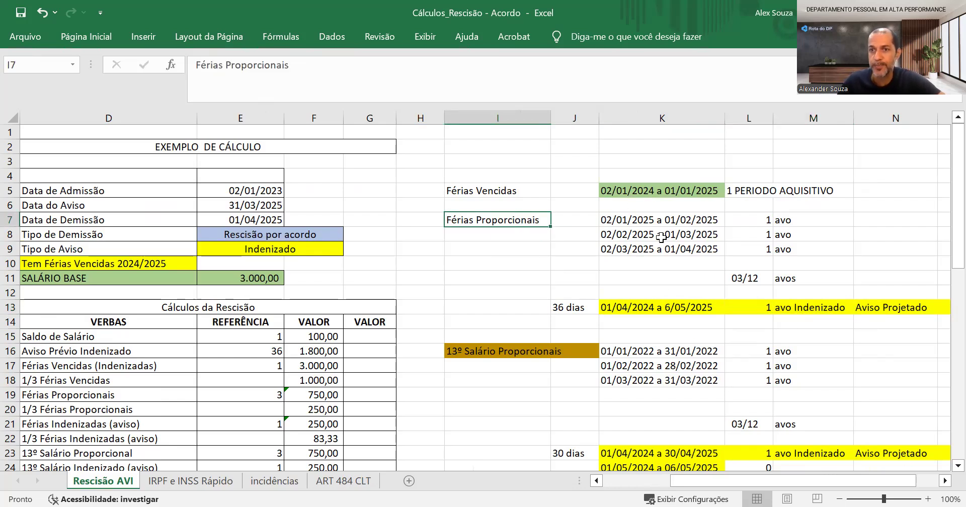
Review the monthly periods of the 13º Salário Proporcionais and the avos assigned to its two projected notice periods
scroll(734, 260, down, 2)
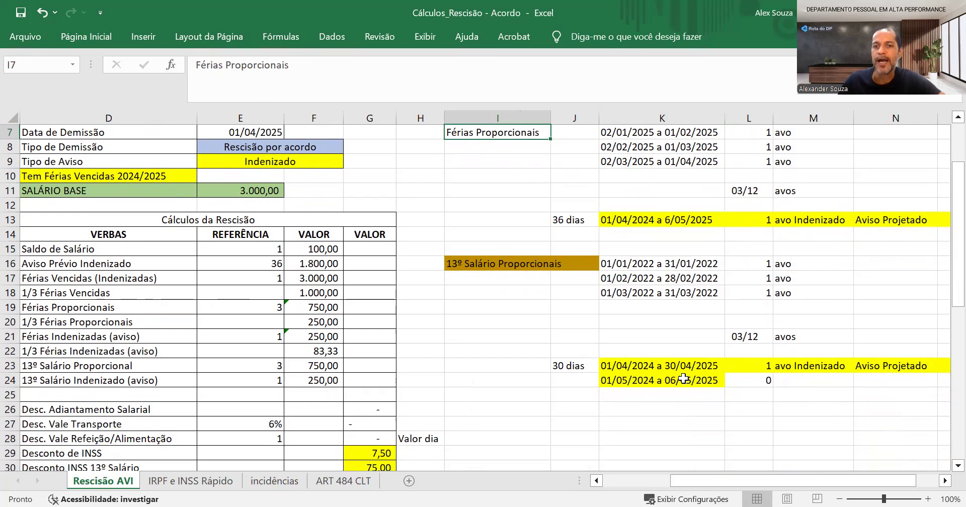
click(502, 264)
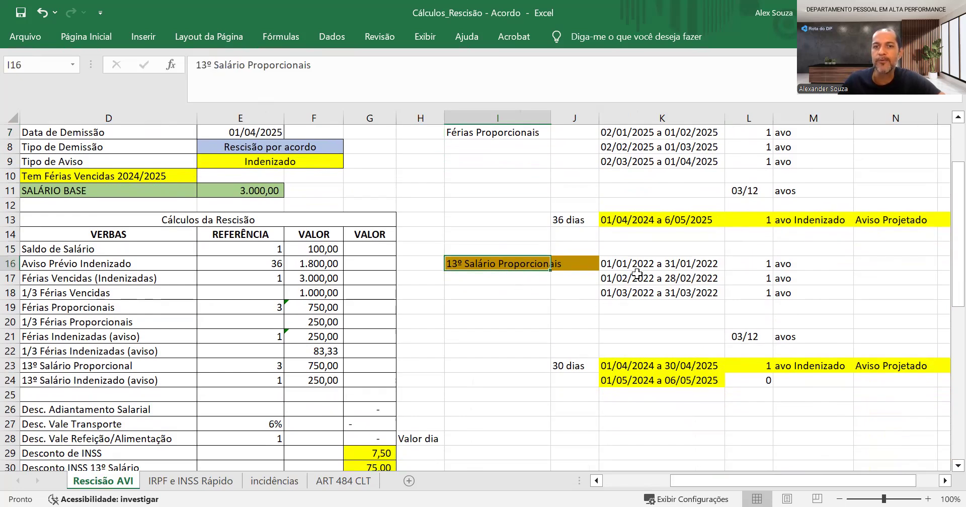
scroll(636, 273, up, 1)
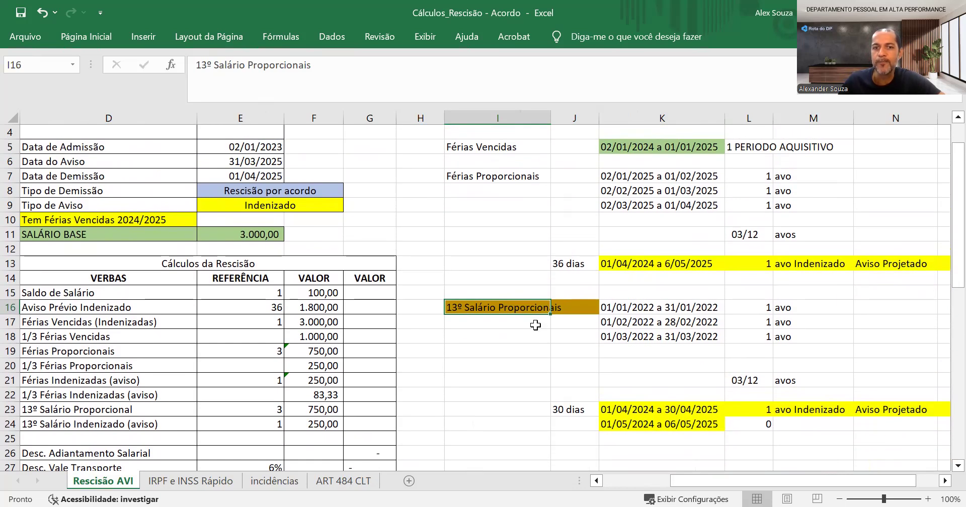
click(628, 306)
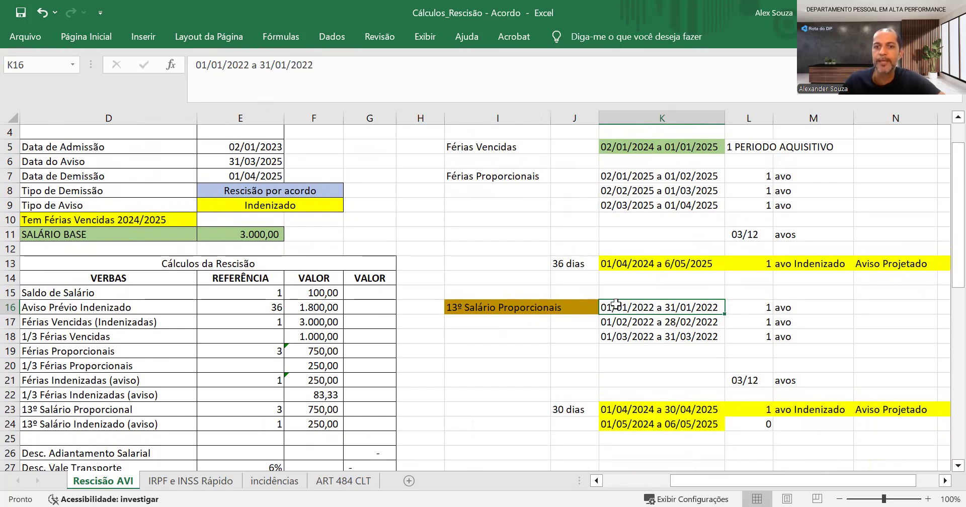
click(613, 324)
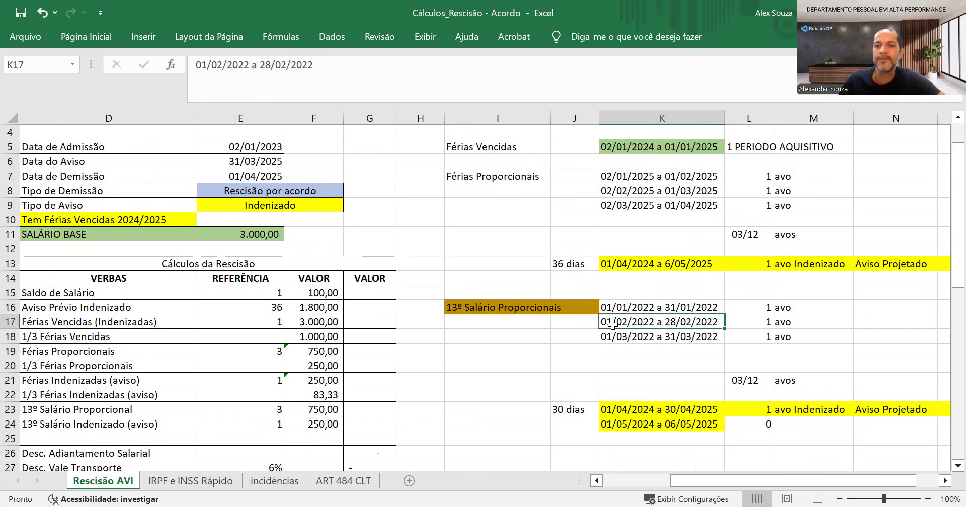
click(611, 338)
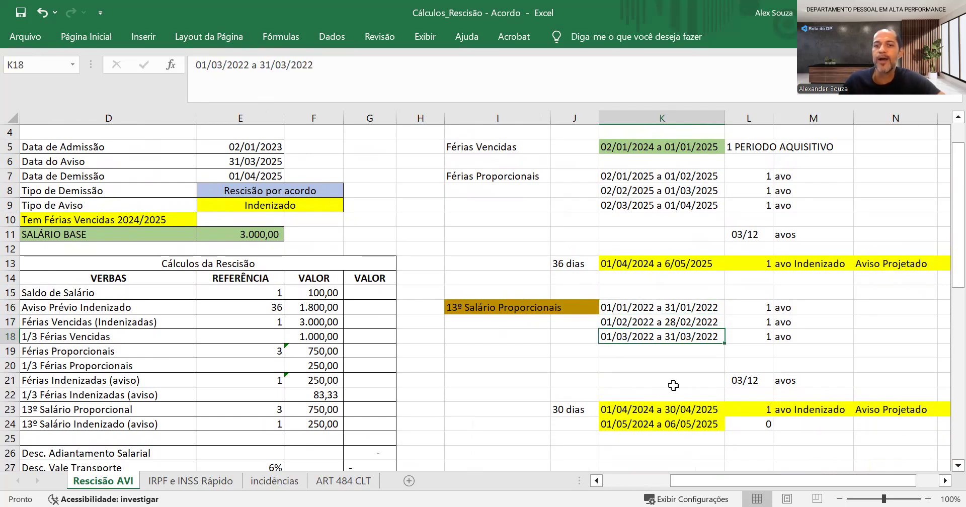
click(618, 408)
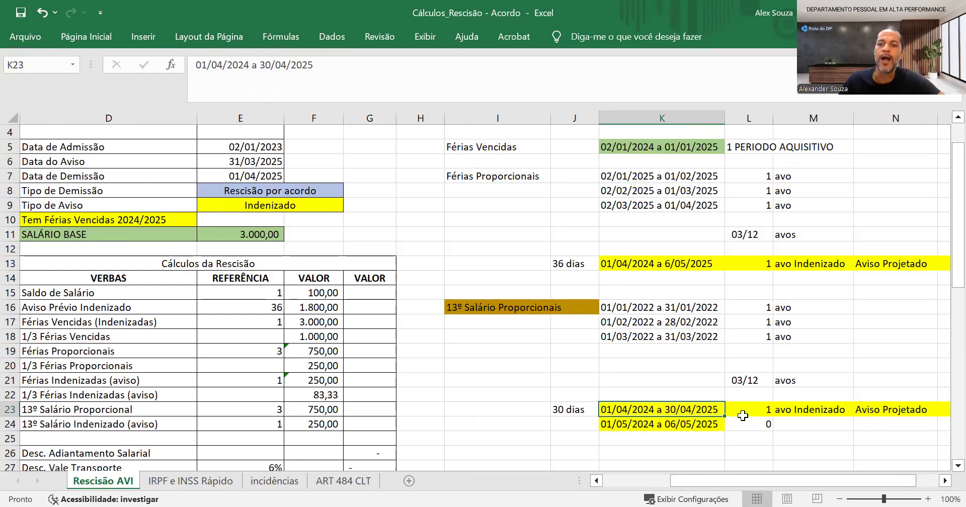
click(614, 426)
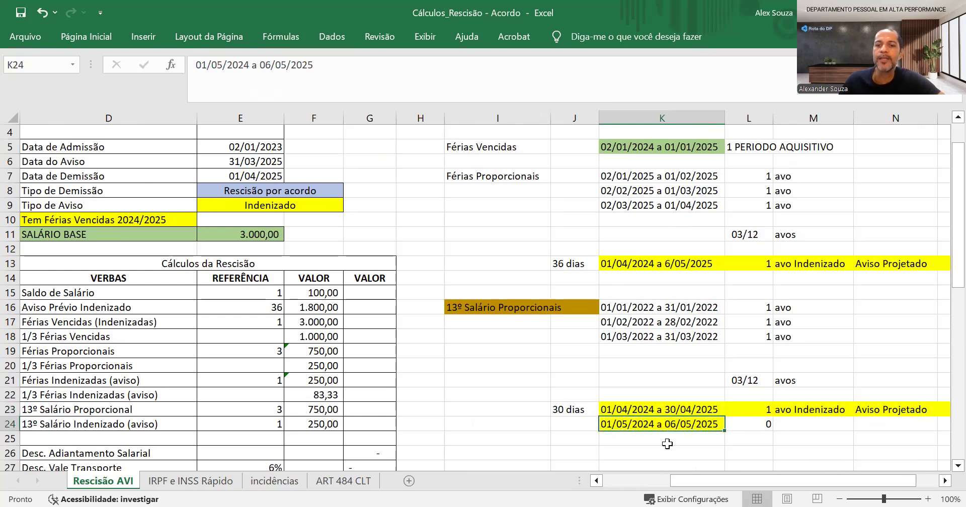
click(758, 425)
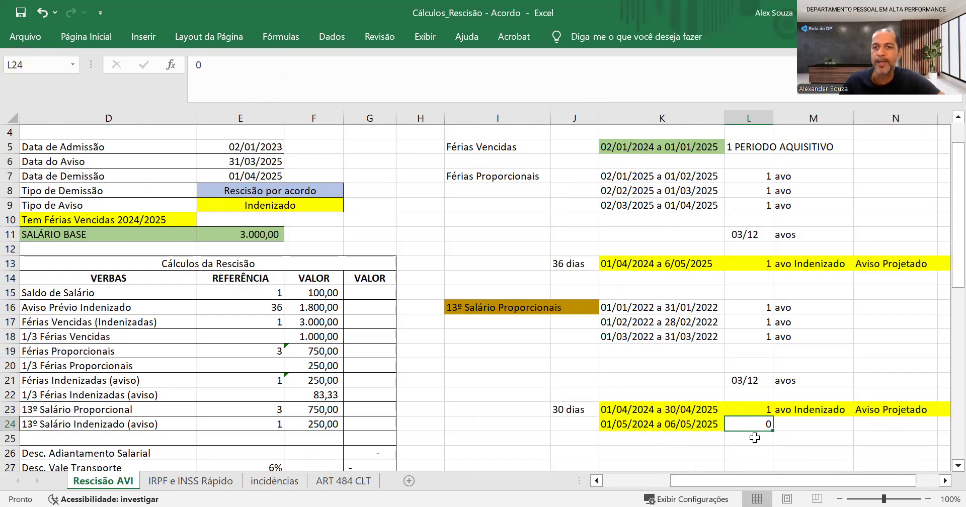
click(748, 408)
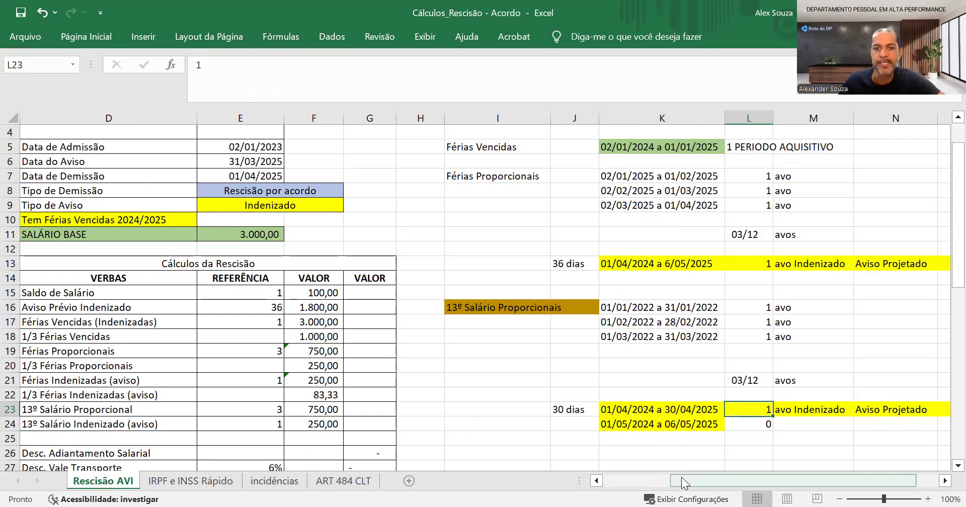
Review the Saldo de Salário row against the dismissal date and inspect the formula behind its value
drag(679, 480, 582, 479)
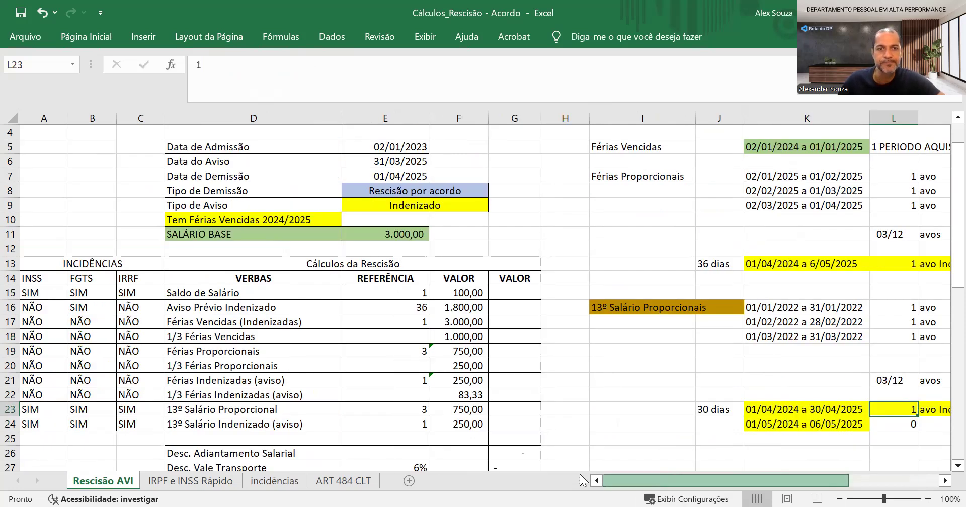
click(228, 291)
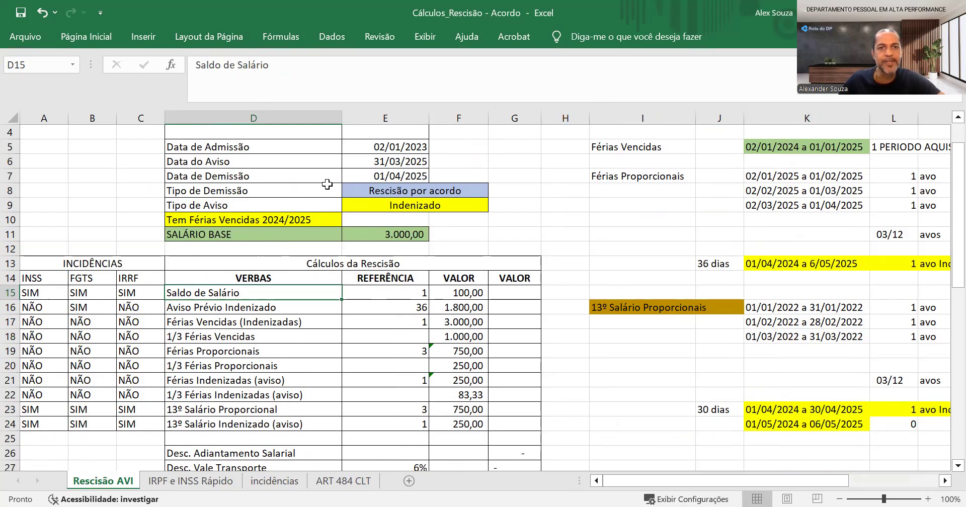
click(376, 173)
click(264, 295)
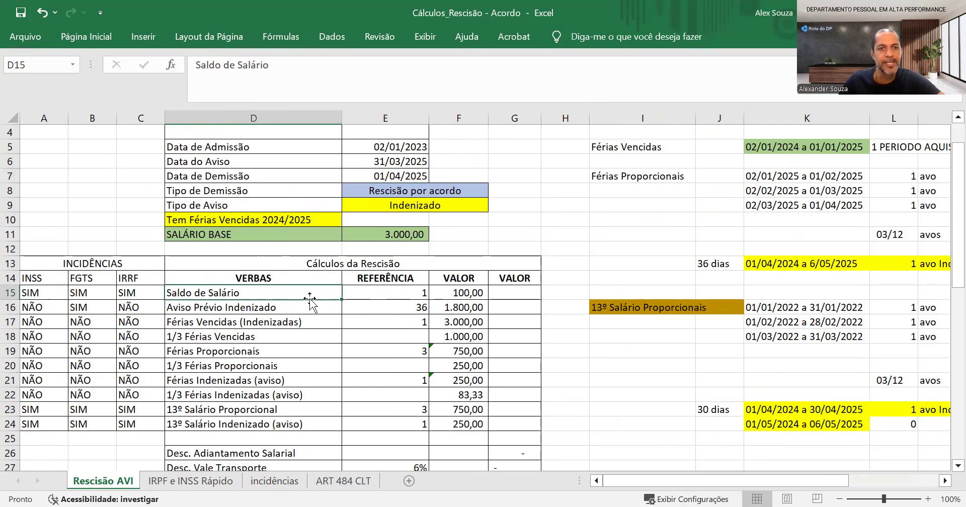
click(383, 295)
click(465, 294)
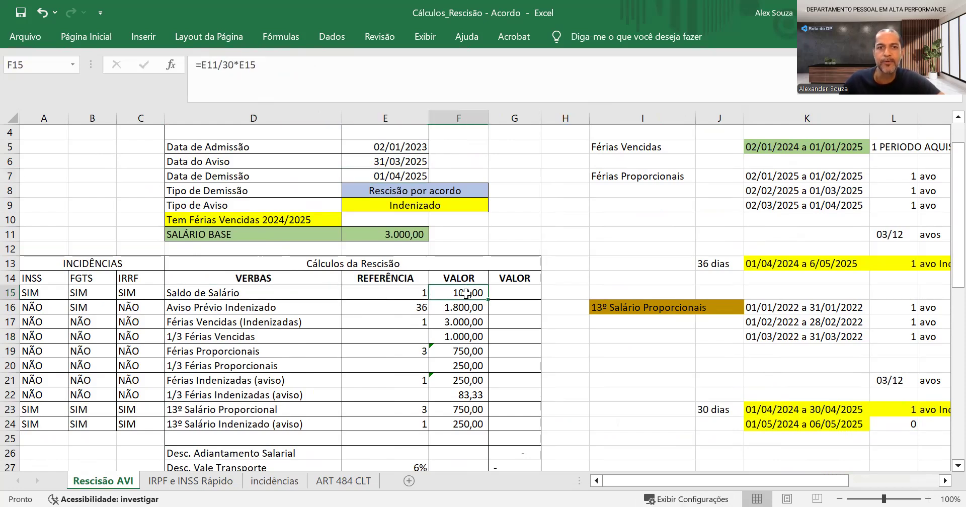
double_click(467, 293)
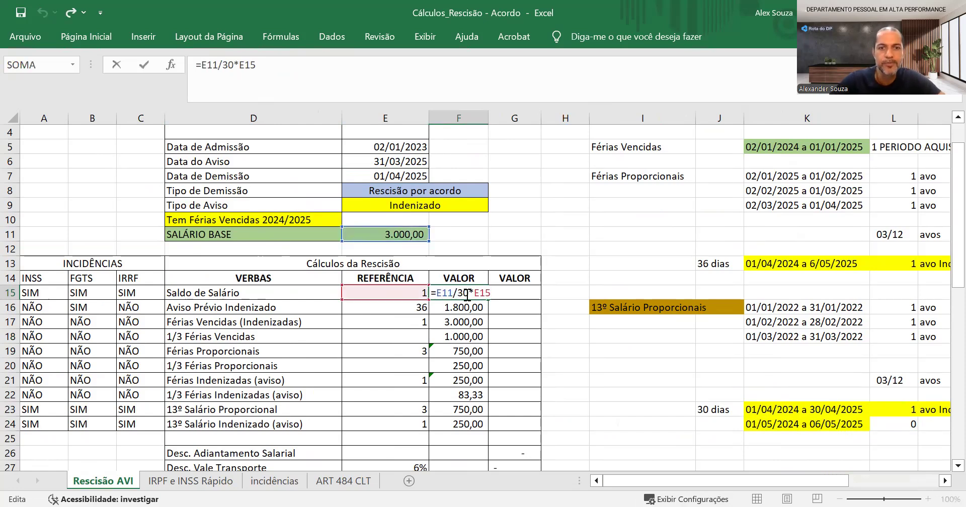
key(Return)
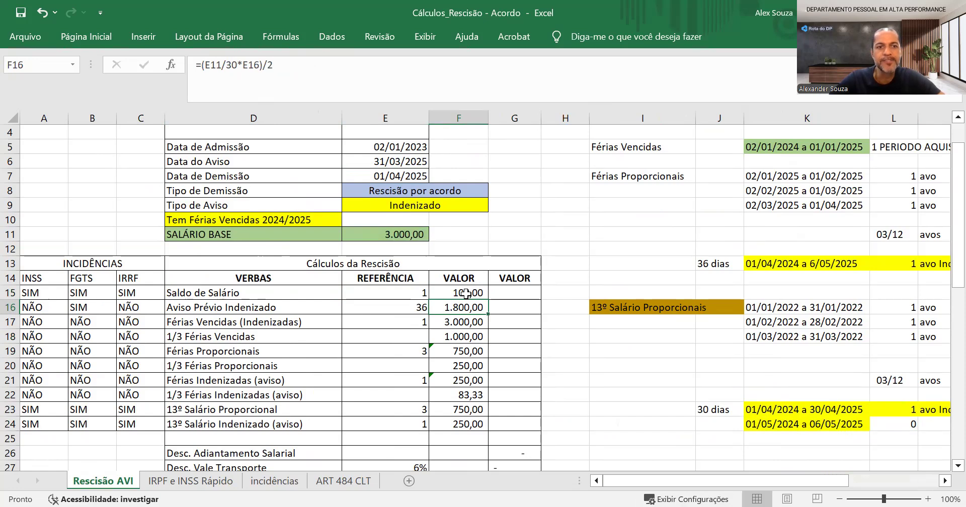
Inspect the Aviso Prévio Indenizado reference days and the formula behind its value
key(Left)
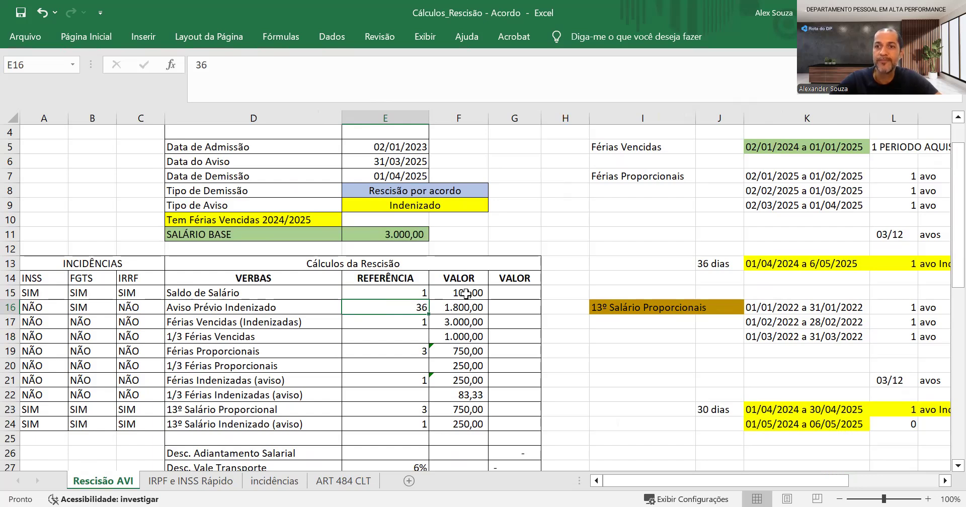
key(Right)
key(Left)
key(Right)
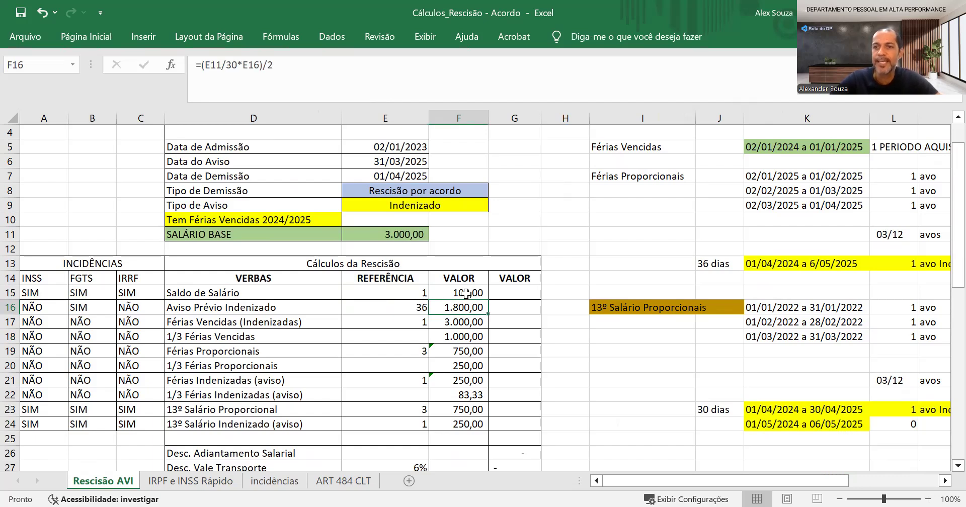
Calculate the full Aviso Prévio Indenizado in cell G16 with the formula =E11/30*36
key(Right)
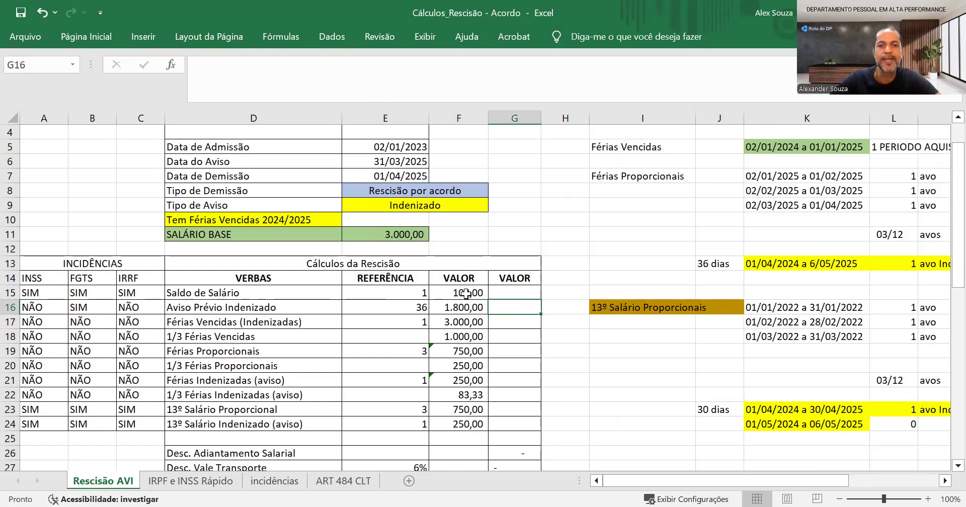
text(=)
key(Left)
key(Left)
key(Up)
key(Up)
key(Up)
key(Up)
key(Up)
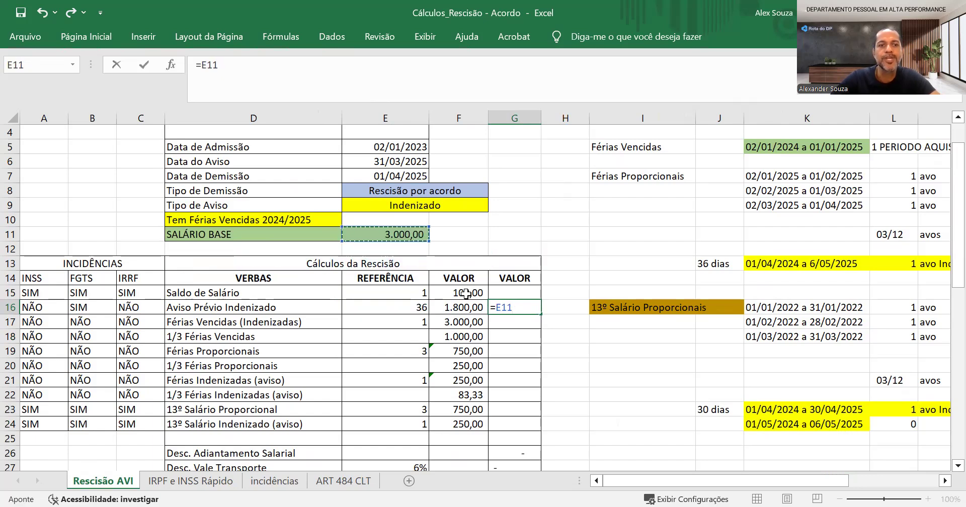
text(/30)
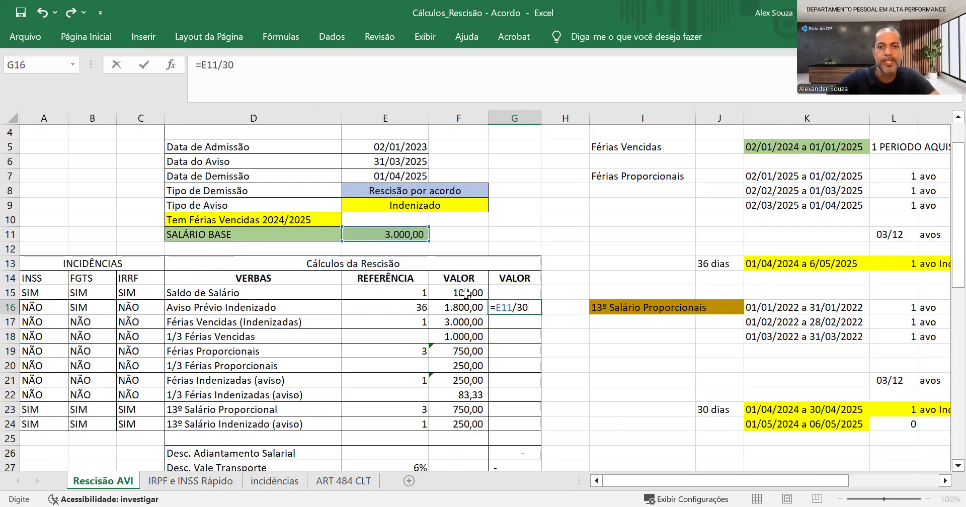
text(*36)
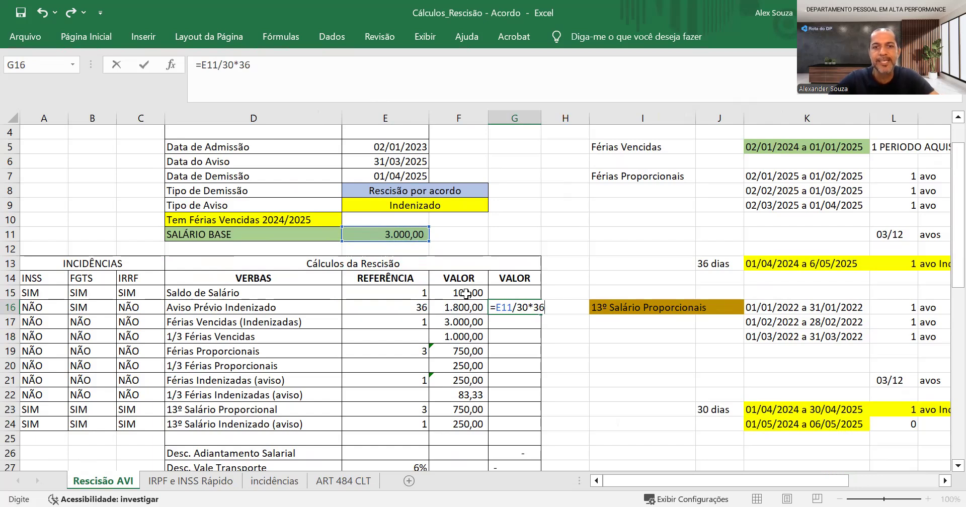
key(Return)
key(Up)
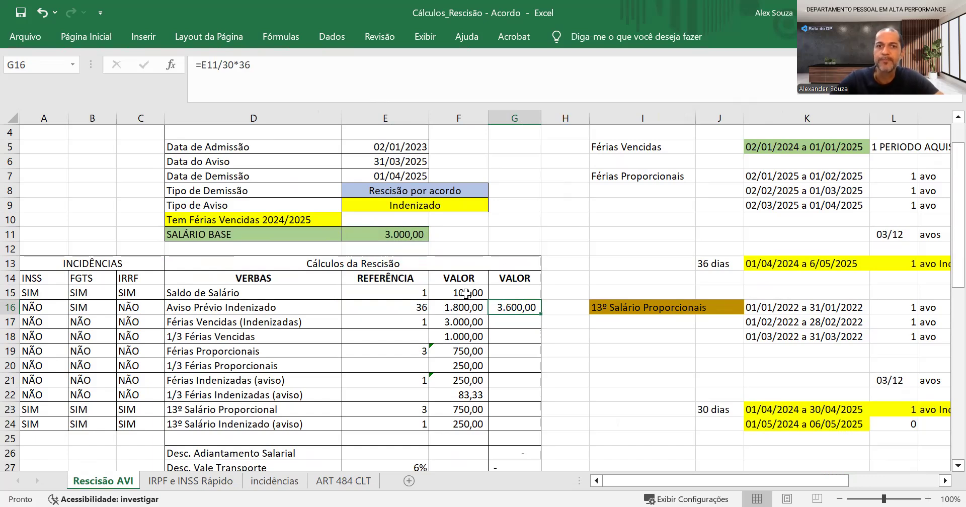
Compare the full notice amount in G16 with the agreement amount beside it, and clear the G16 calculation
key(Down)
key(Up)
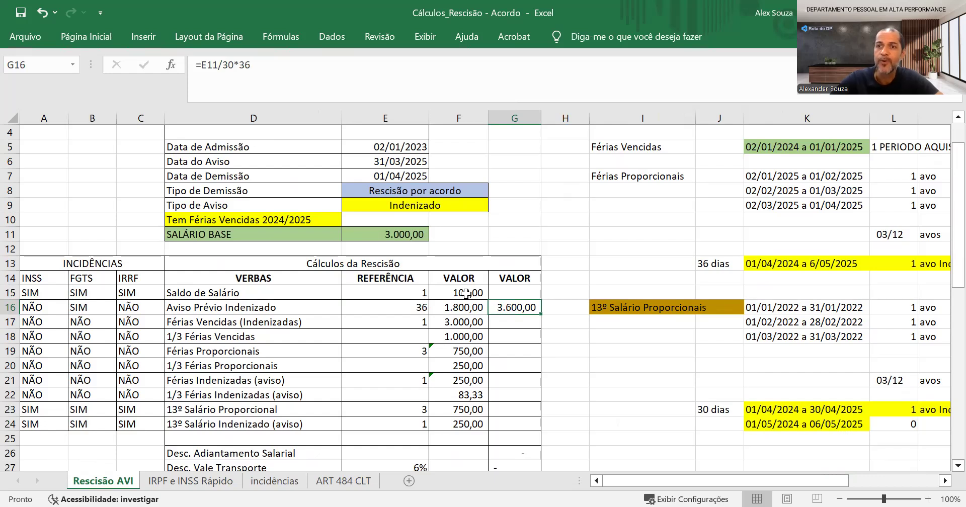
key(Left)
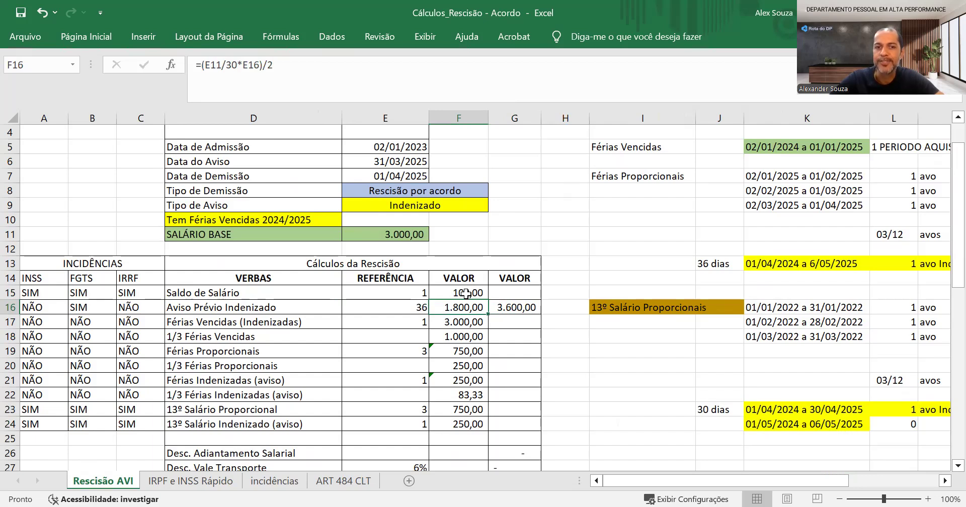
key(Right)
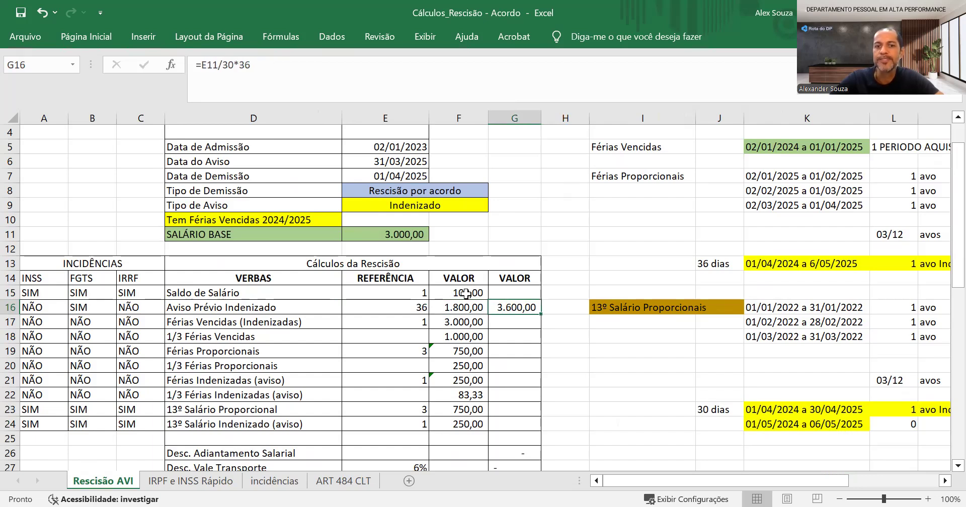
key(Left)
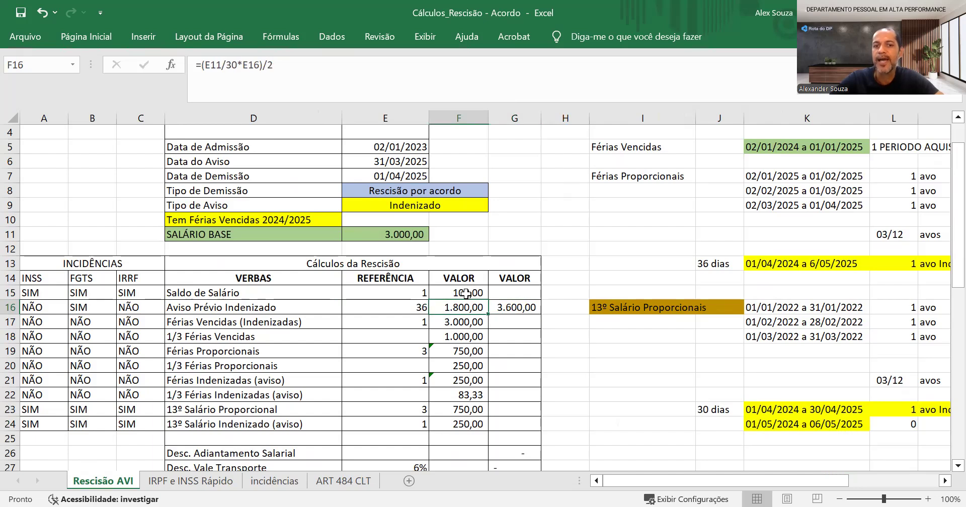
key(Right)
key(Delete)
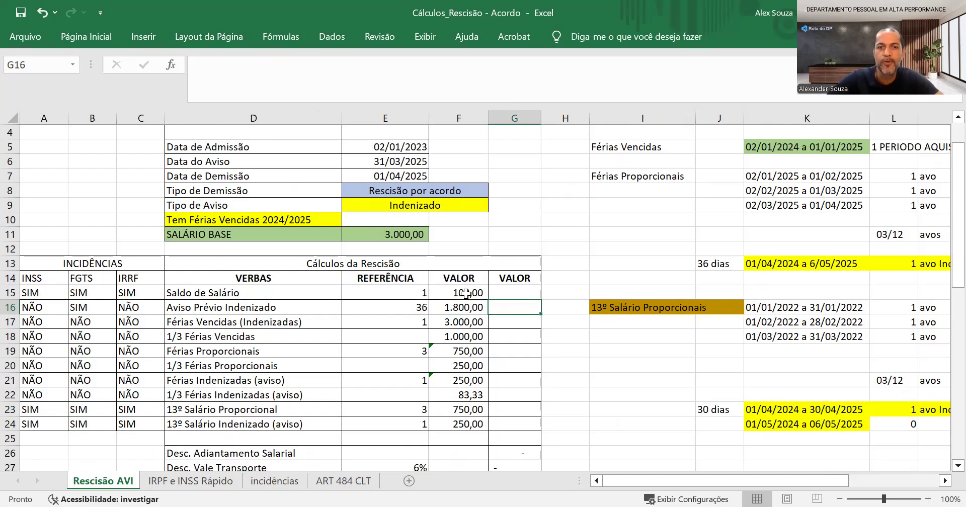
Recheck the halving in the Aviso Prévio Indenizado value formula
key(Left)
key(F2)
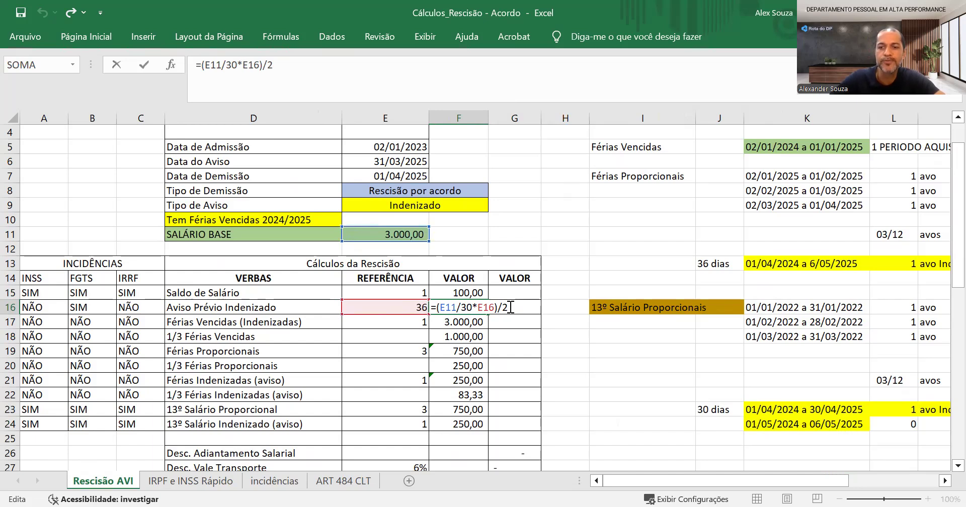
key(Return)
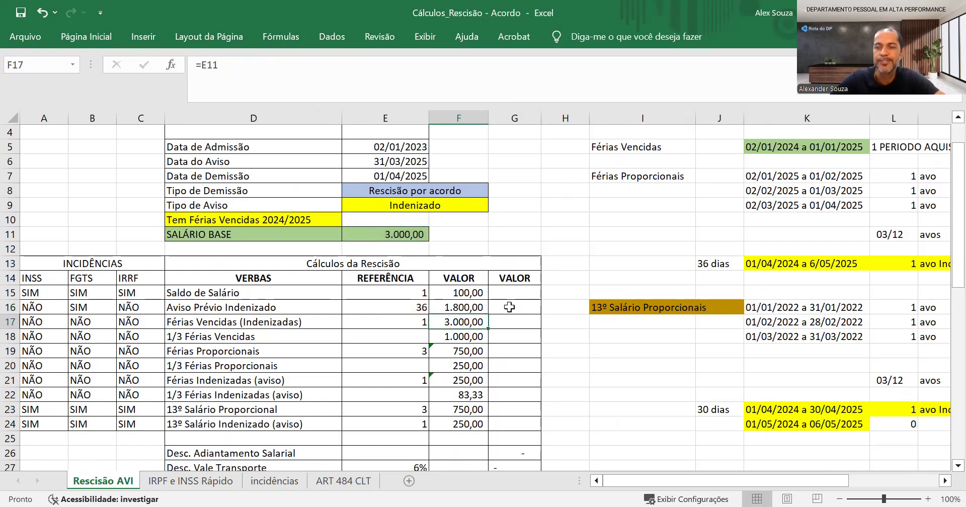
Review the Férias Vencidas reference and inspect the formulas behind its value and its 1/3 additional amount
key(Left)
key(Left)
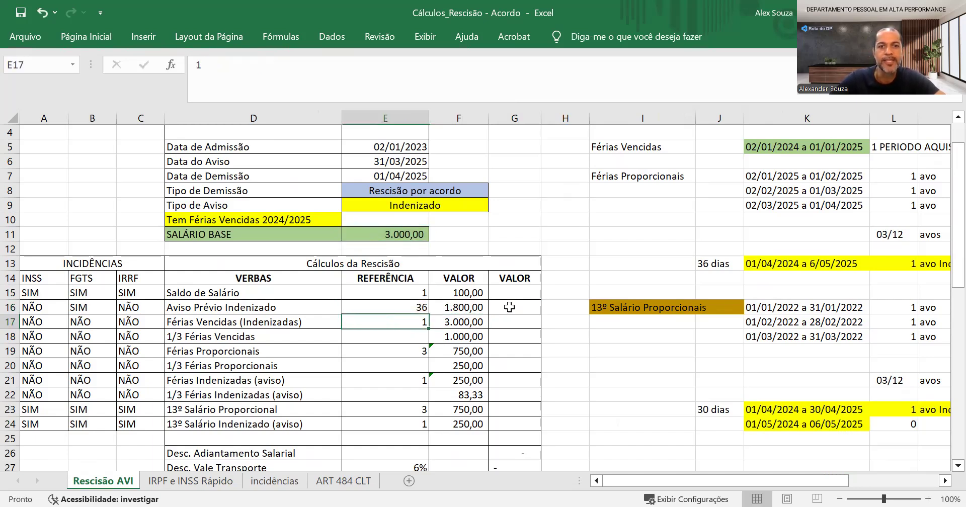
key(Right)
key(Right)
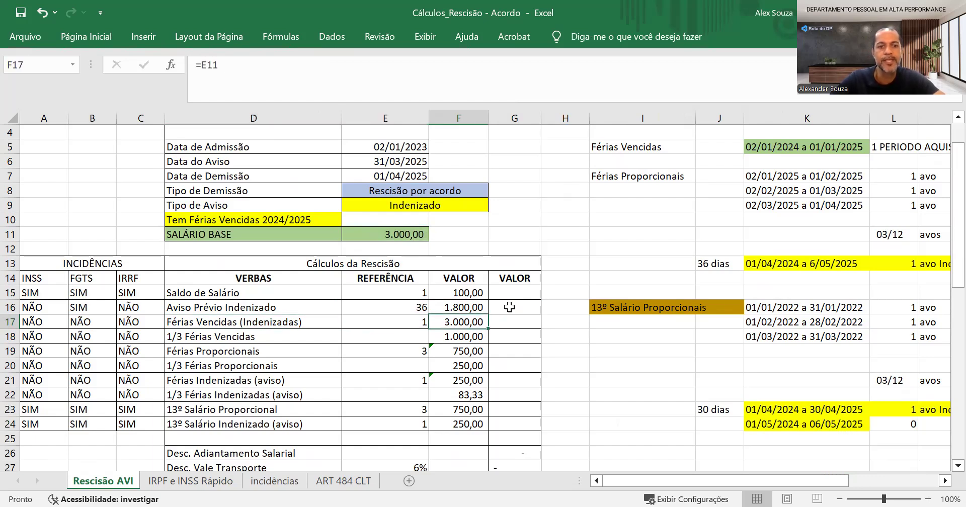
key(F2)
key(Return)
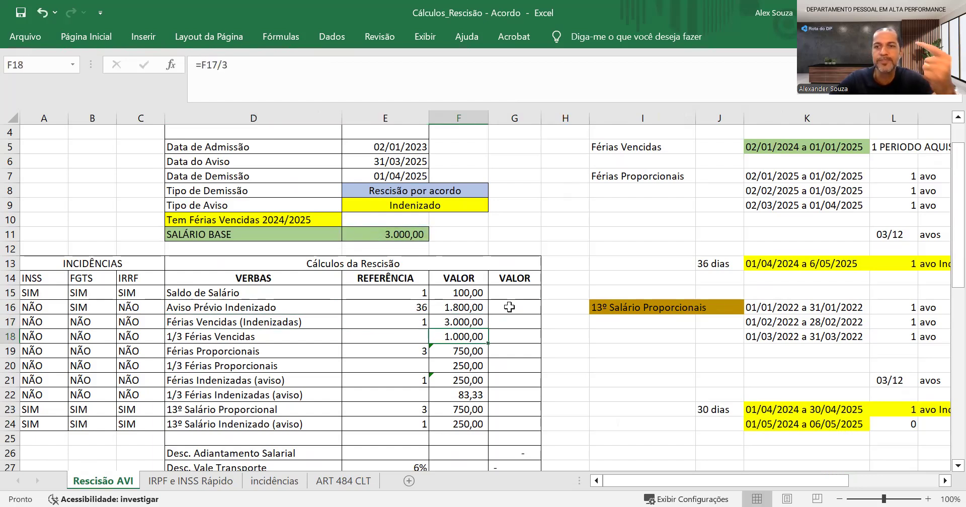
key(Down)
key(Up)
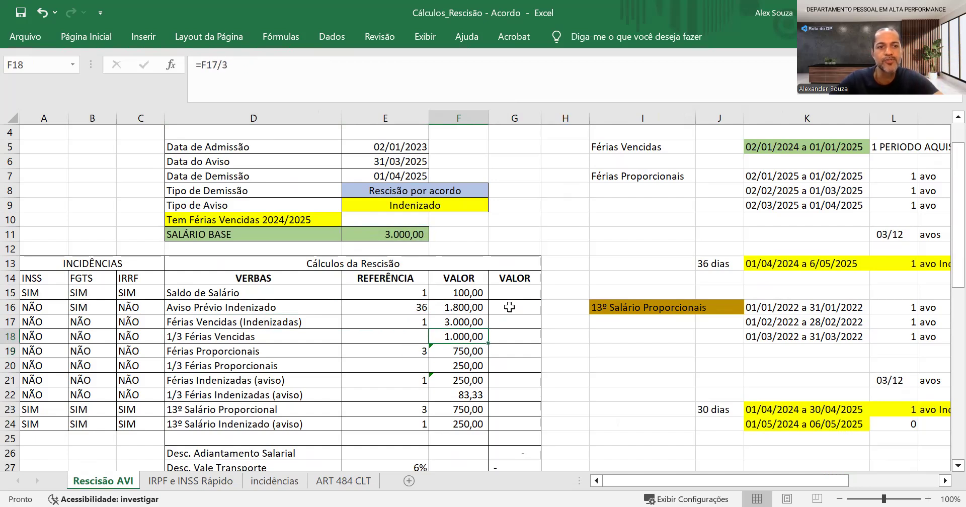
key(F2)
key(Return)
key(Up)
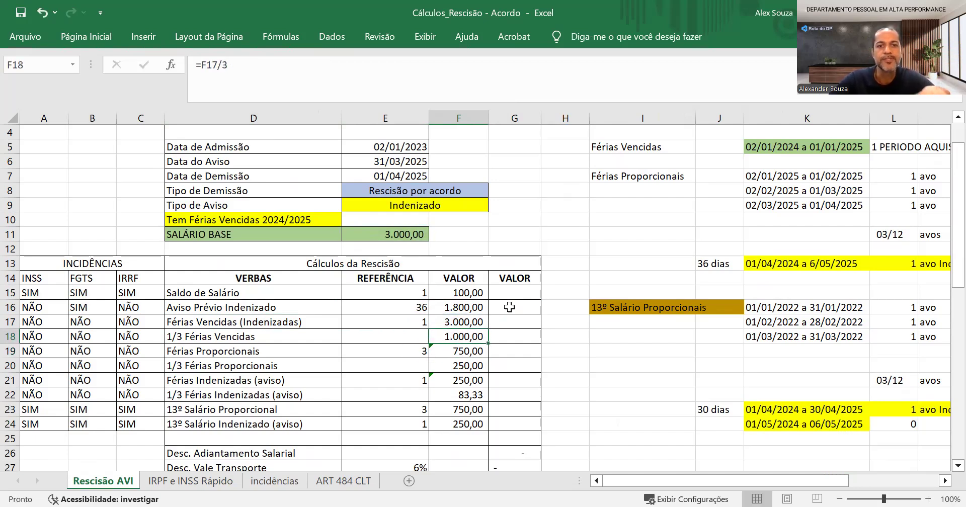
Compare the Férias Proporcionais reference with the avos counts in the period tables beside the calculation
key(Down)
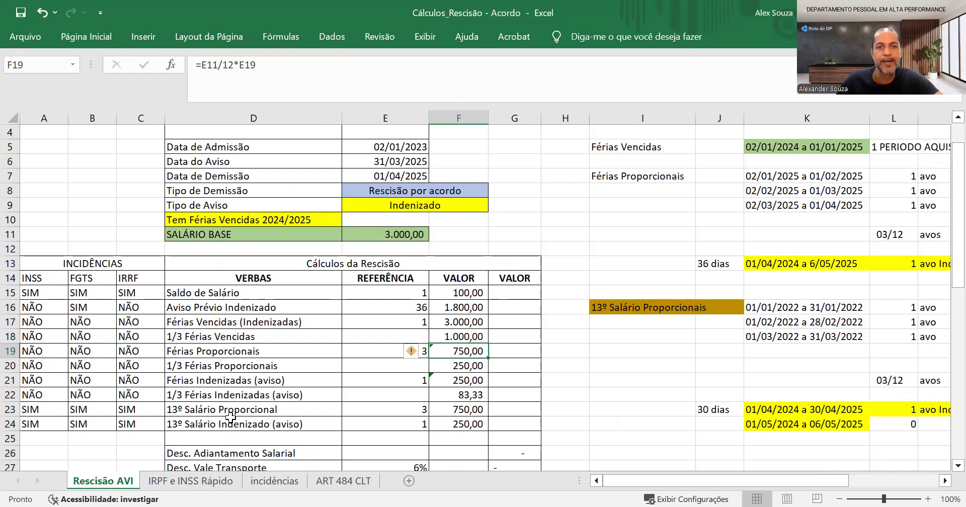
click(386, 400)
click(406, 351)
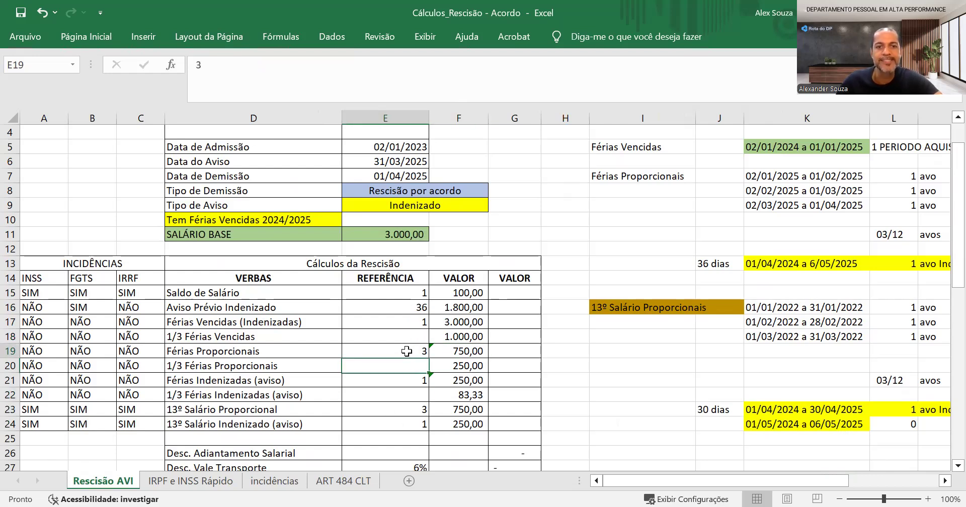
drag(668, 484, 694, 484)
click(843, 234)
click(843, 377)
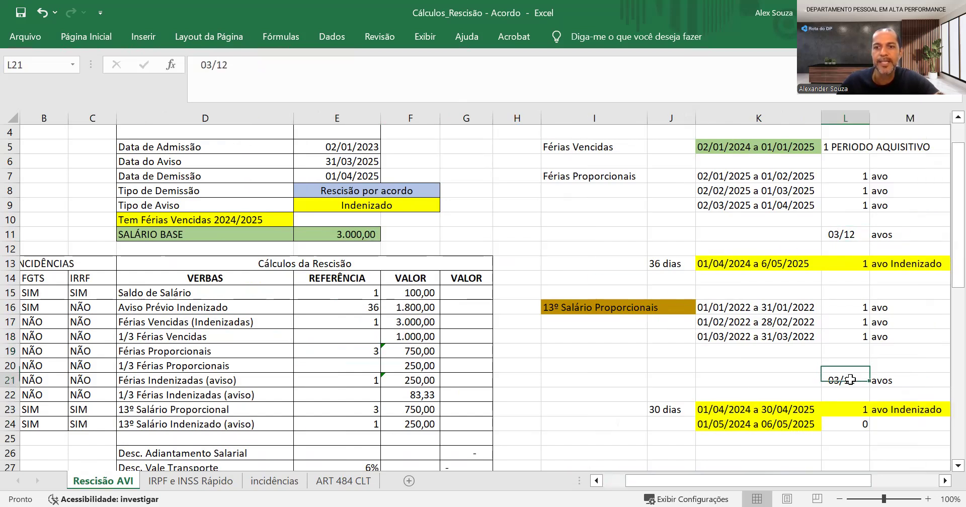
click(341, 353)
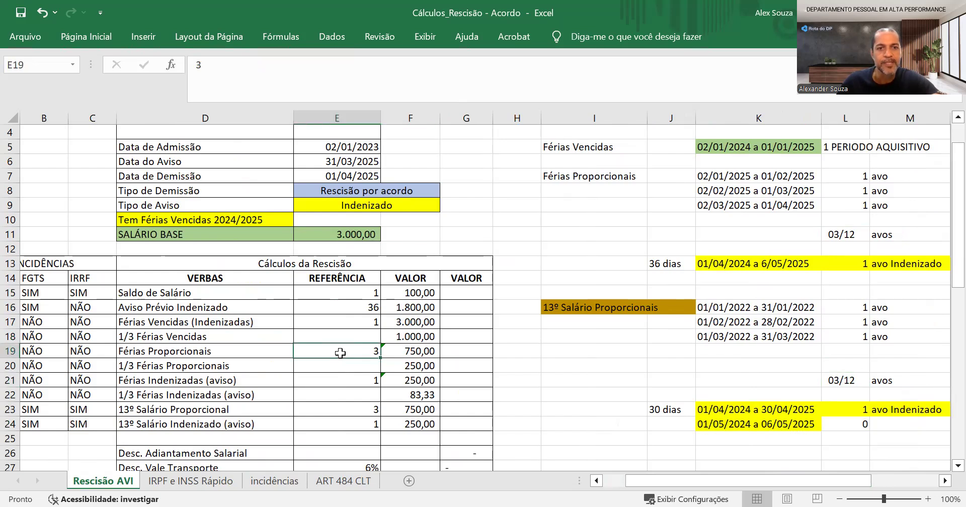
Inspect the formulas behind the Férias Proporcionais and 1/3 Férias Proporcionais values
click(424, 352)
double_click(424, 352)
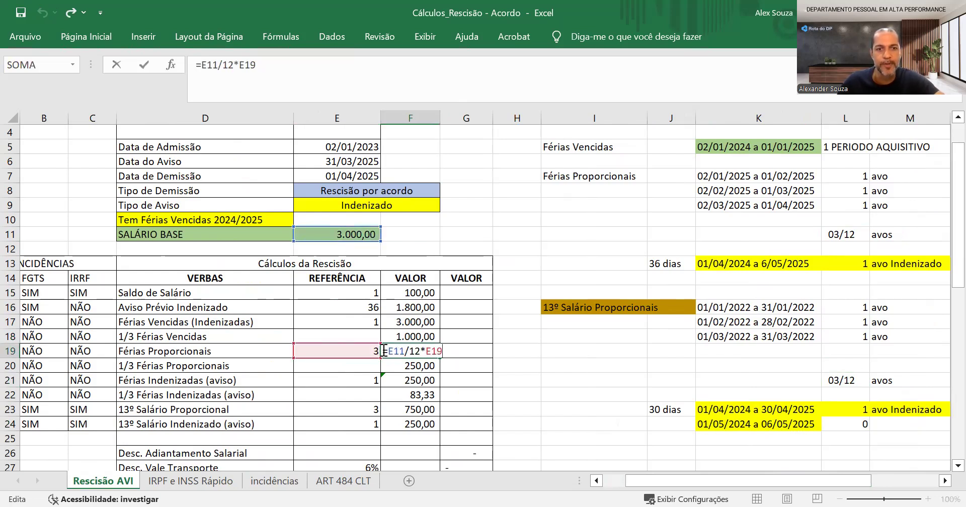
key(Return)
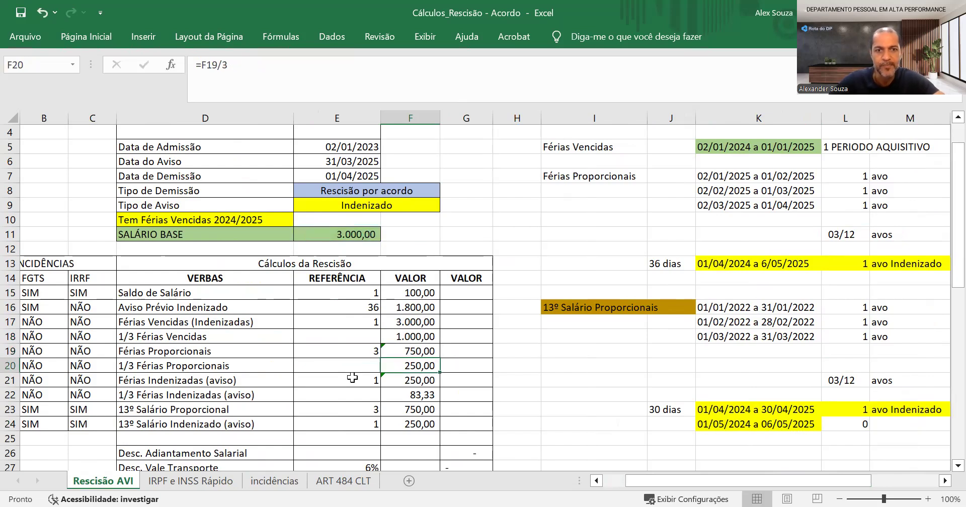
key(F2)
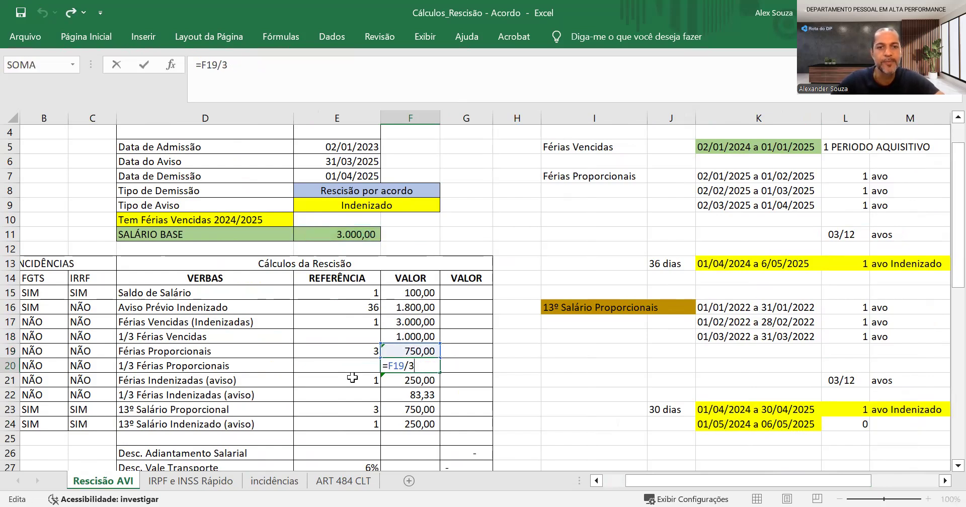
key(Return)
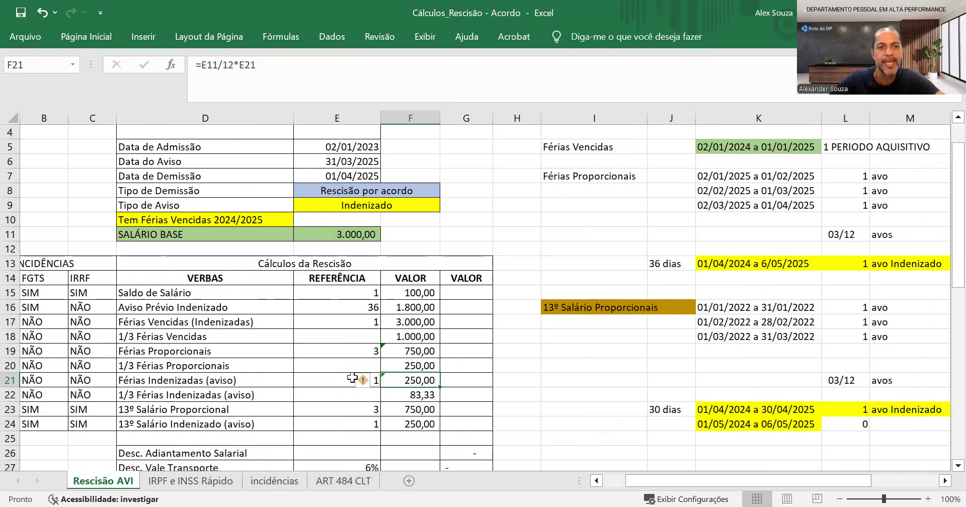
Check the Férias Indenizadas (aviso) reference against the 36-day notice period, and inspect the formula for its 1/3 amount
click(352, 378)
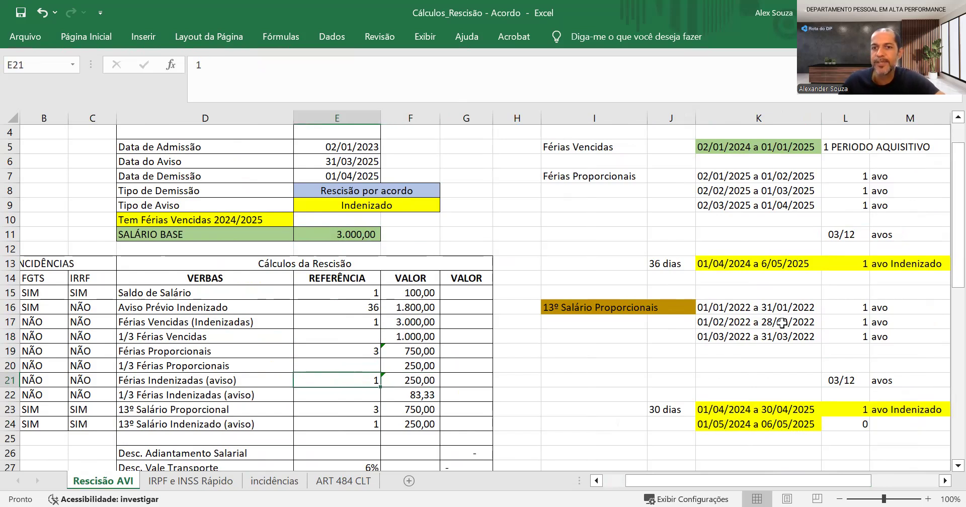
drag(711, 263, 893, 265)
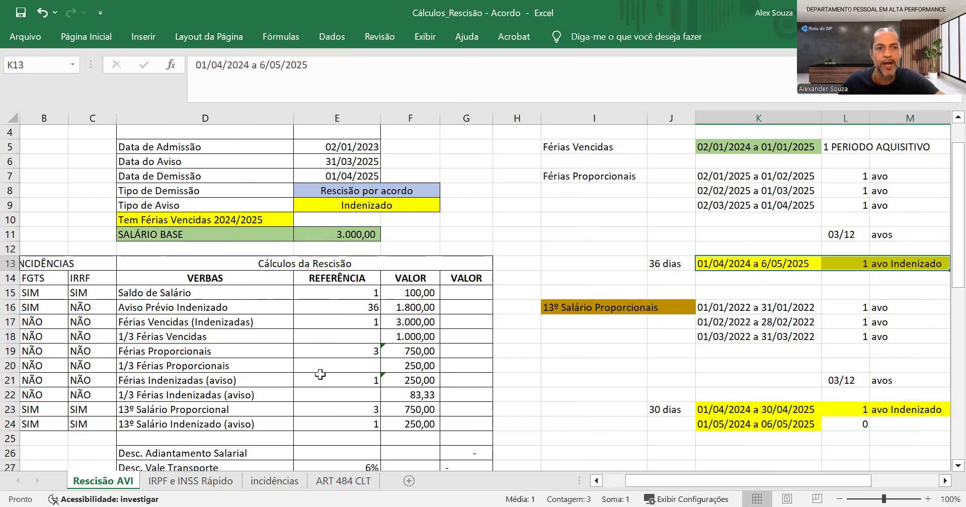
click(281, 377)
click(361, 381)
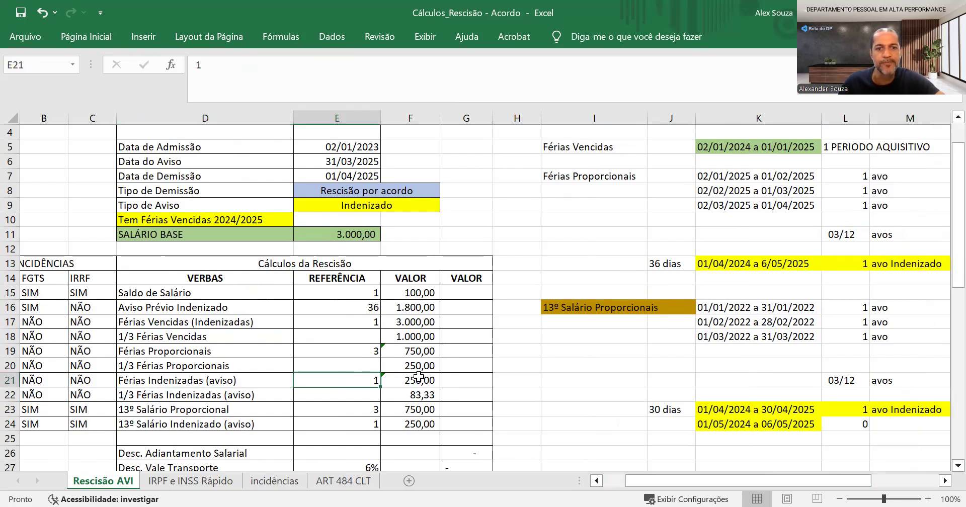
click(418, 394)
text(=F21/3)
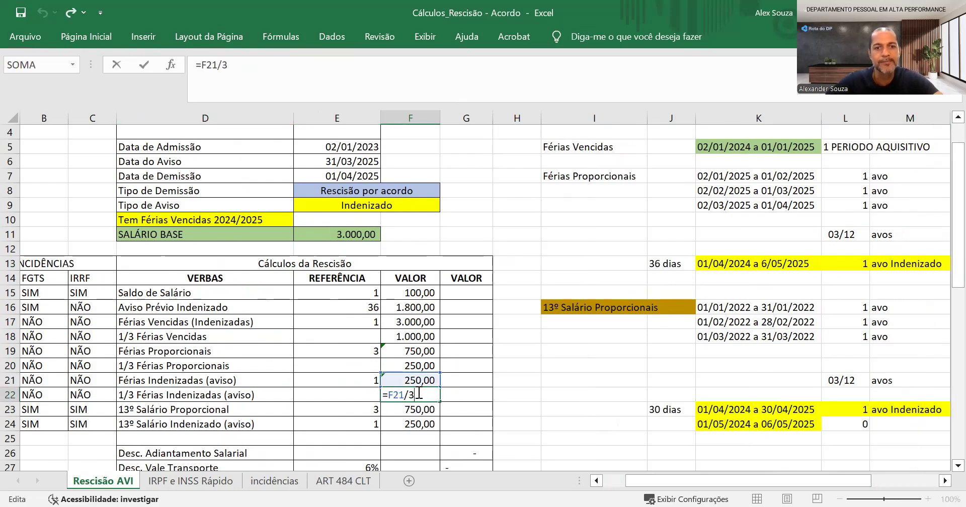
key(Return)
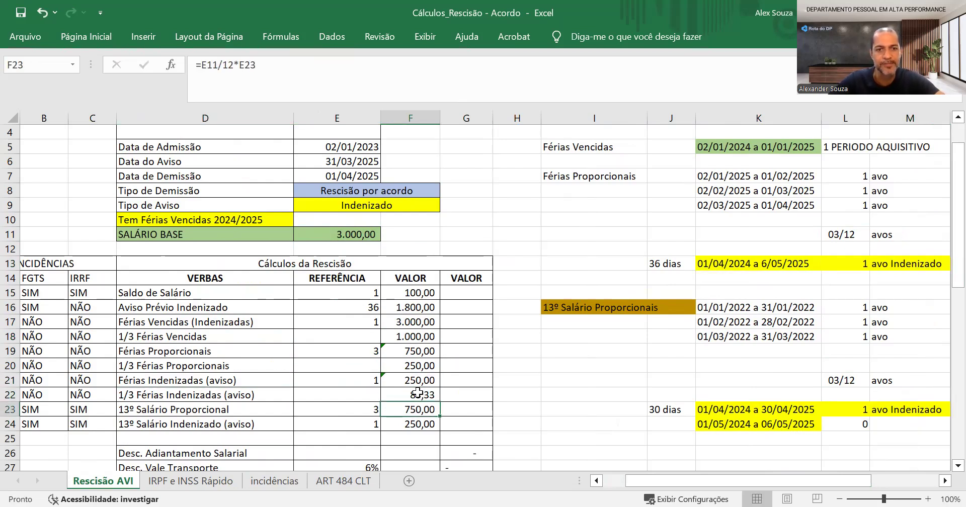
Compare the 13º Salário Proporcional and Indenizado references with the 13º avos table and its highlighted notice period
key(Left)
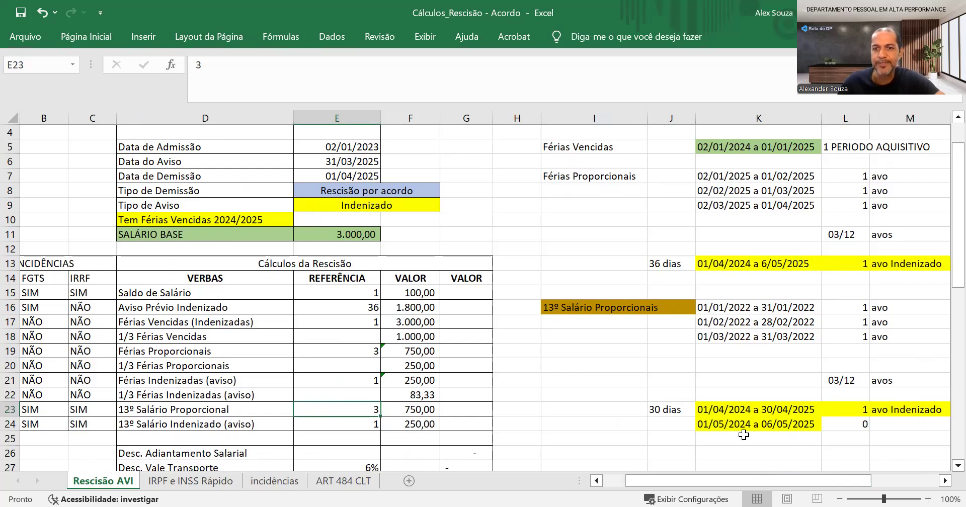
click(835, 375)
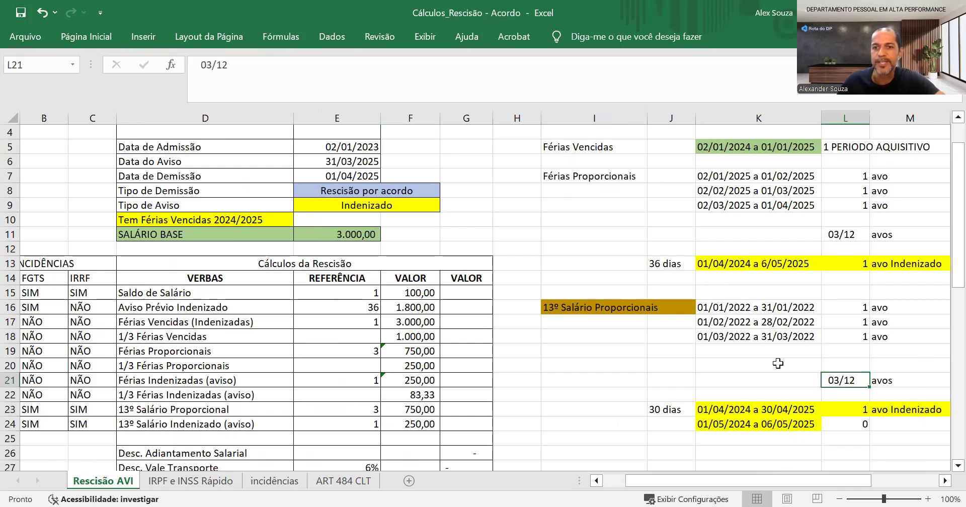
click(364, 425)
drag(745, 409, 857, 410)
Inspect the formulas behind the 13º Salário Proporcional and 13º Salário Indenizado (aviso) values
click(410, 407)
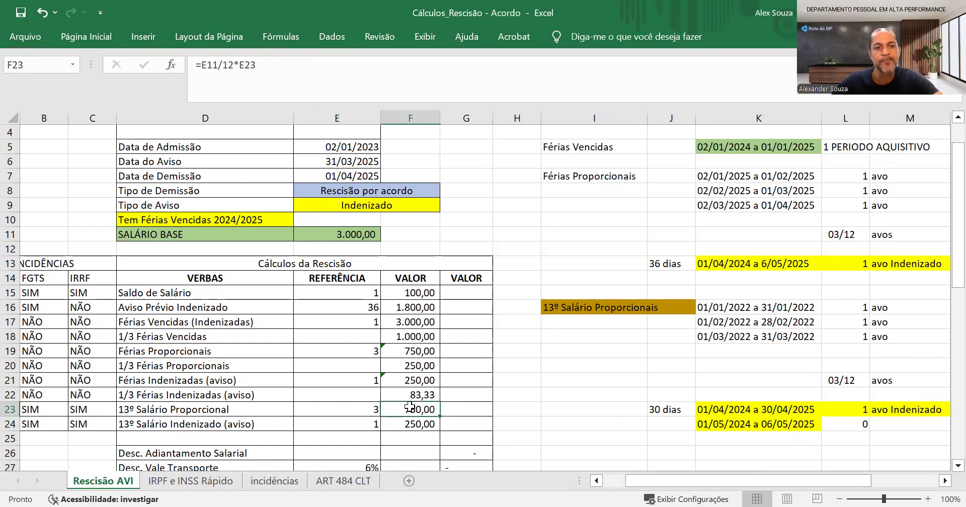
double_click(411, 408)
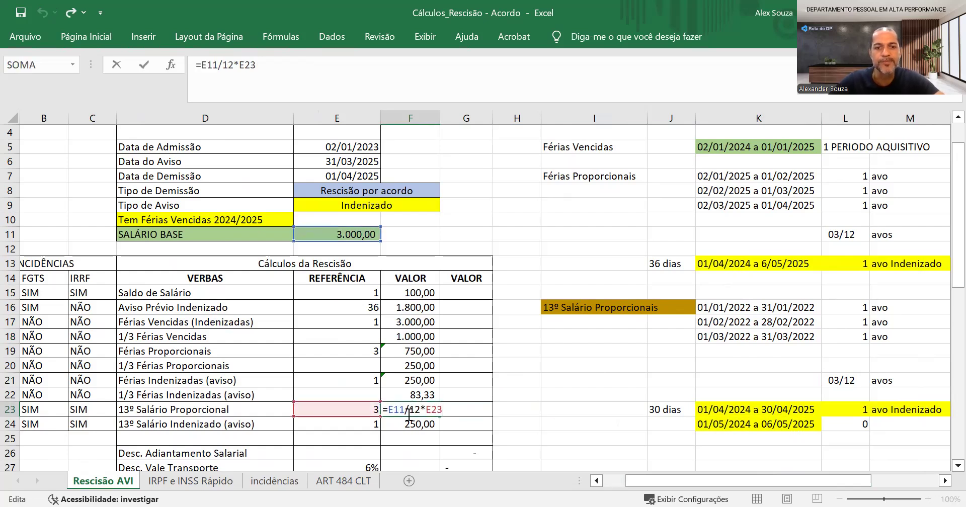
key(Return)
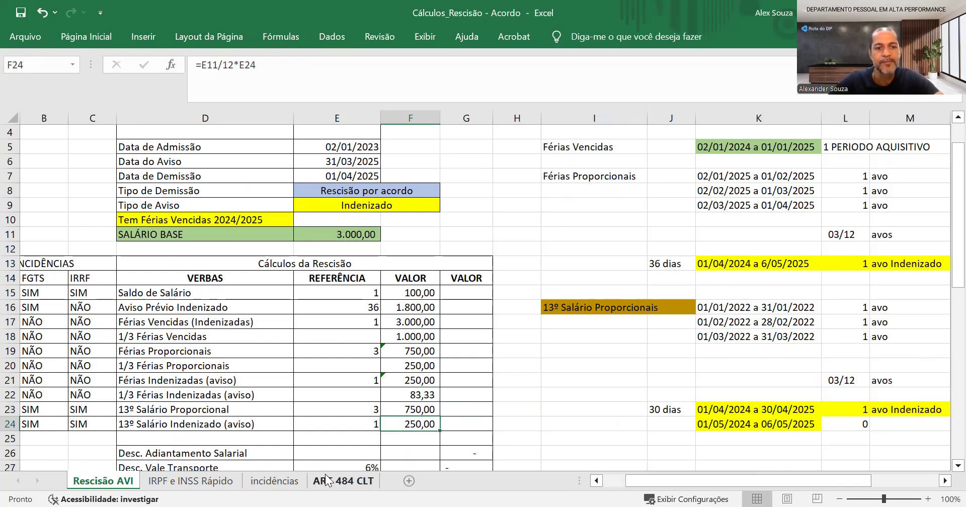
key(F2)
key(Return)
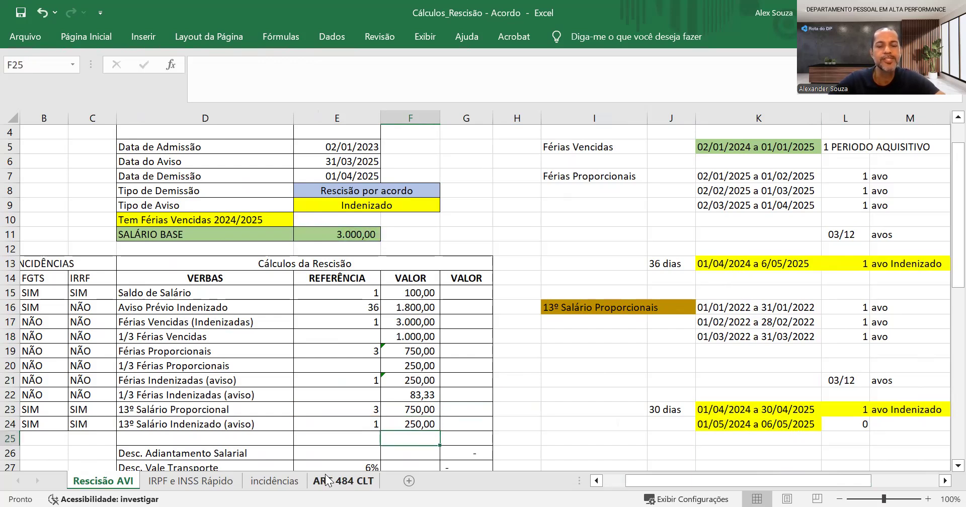
Review the deduction rows, examining the Desconto de INSS formula and the Saldo de Salário value
key(Down)
key(Down)
key(Down)
key(Down)
key(Down)
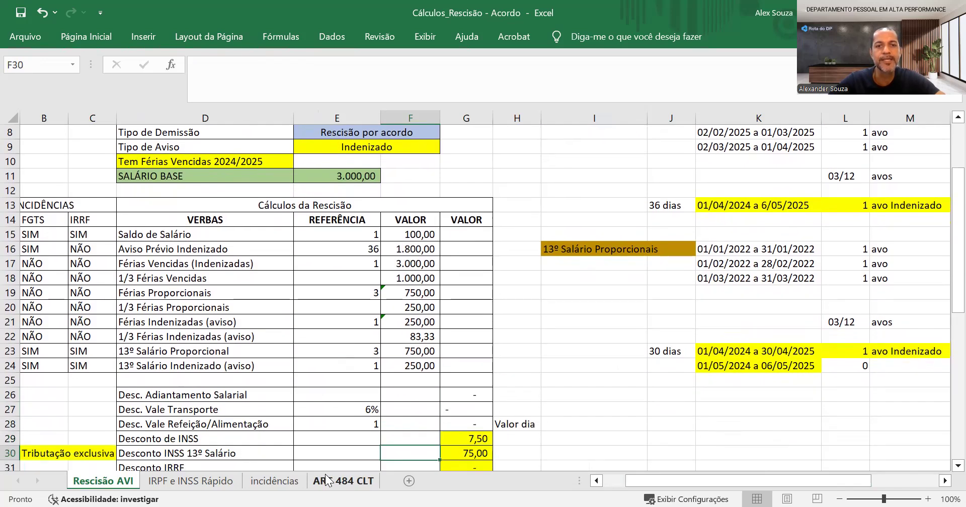
key(Down)
key(Down)
key(Down)
key(Down)
key(Down)
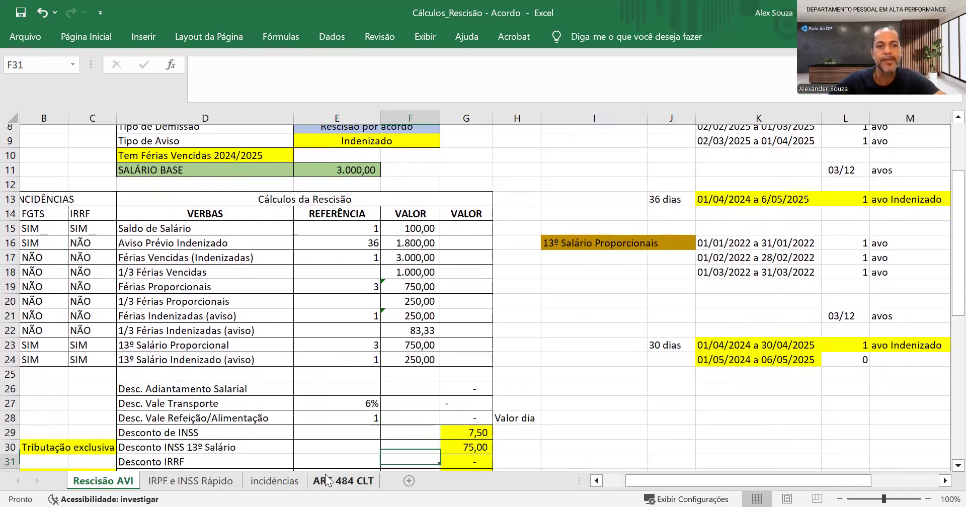
key(Up)
key(Up)
key(Up)
key(Up)
key(Up)
key(Up)
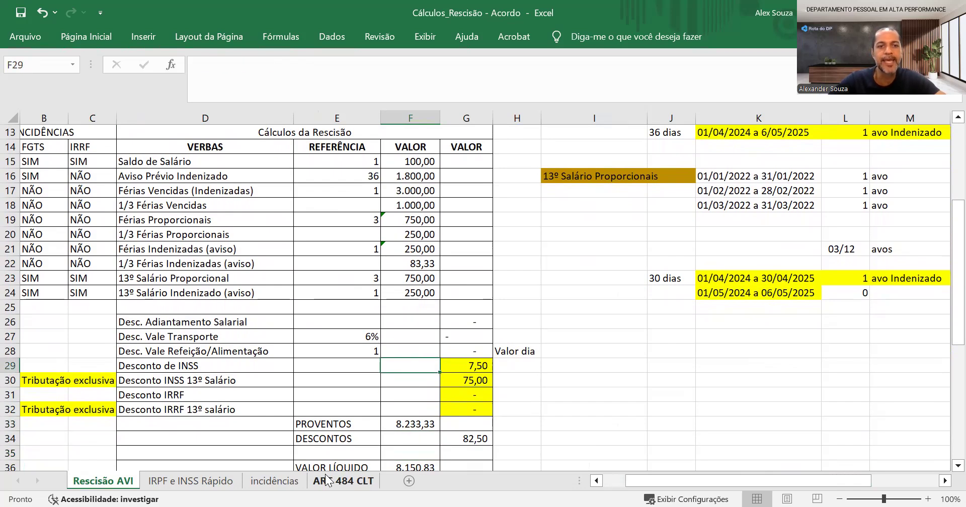
key(Right)
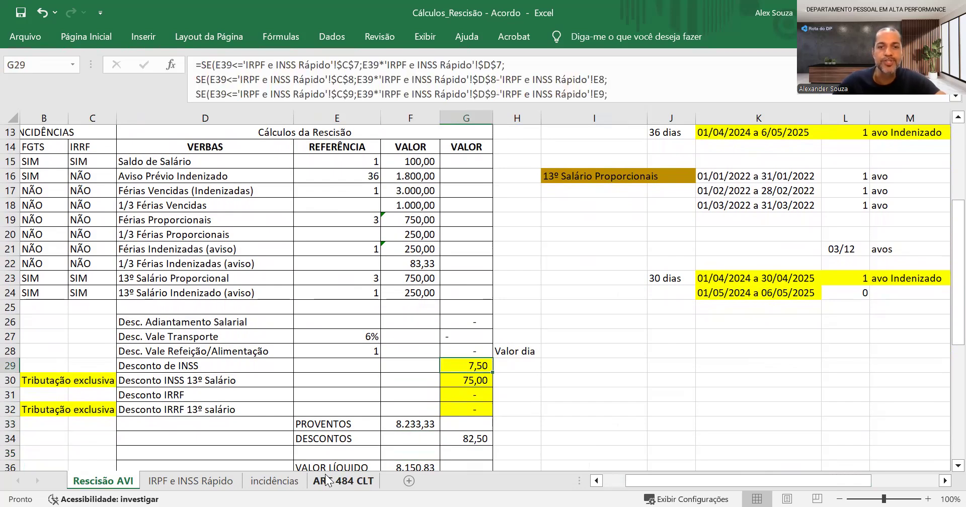
click(417, 159)
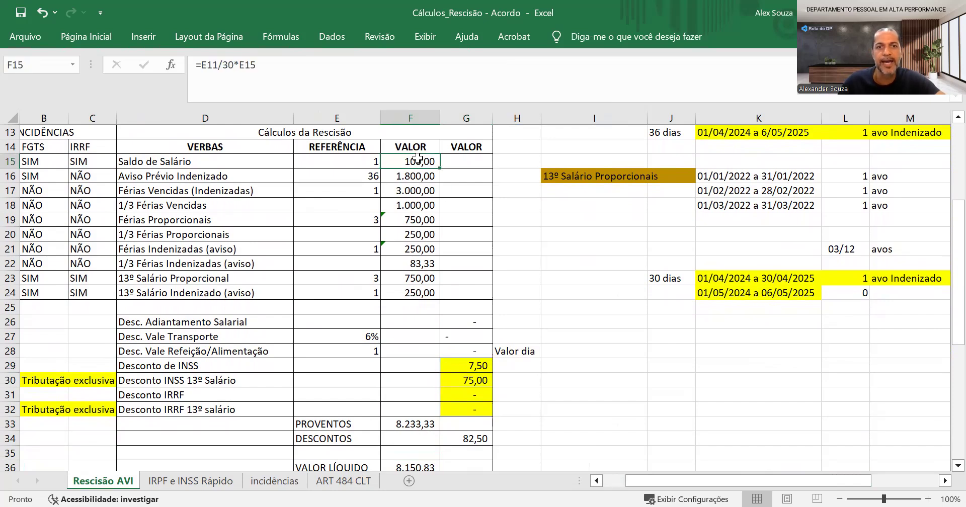
Examine the first INSS bracket's limits, rate and deduction, plus the INSS calculation steps on the IRPF e INSS Rápido sheet
click(175, 482)
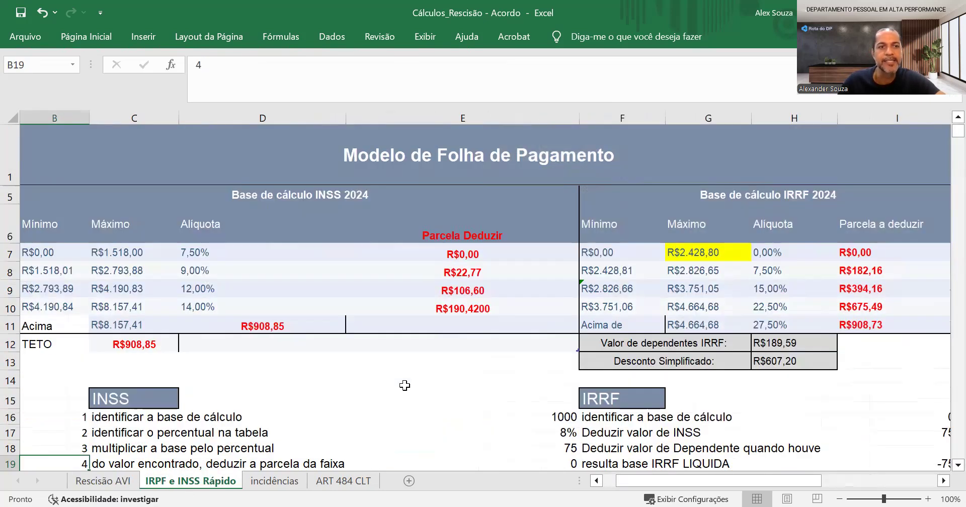
click(55, 253)
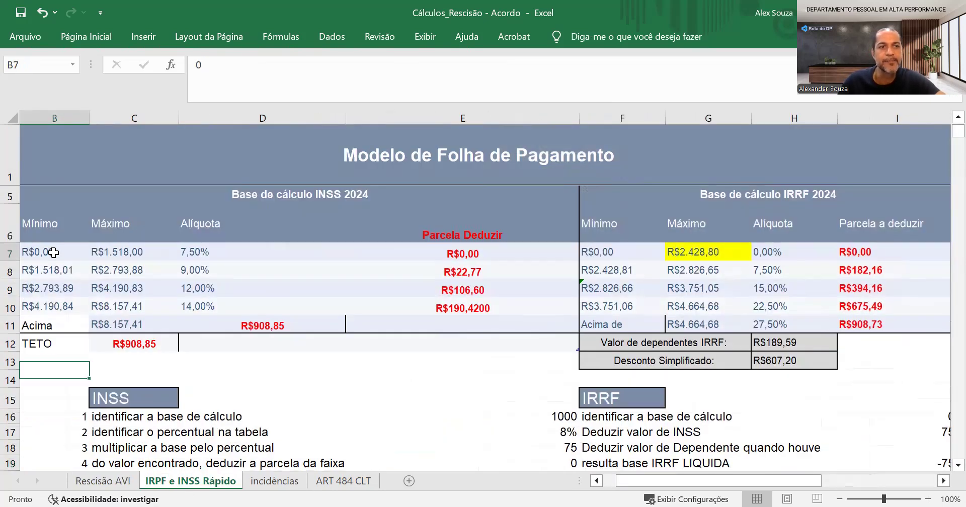
click(171, 250)
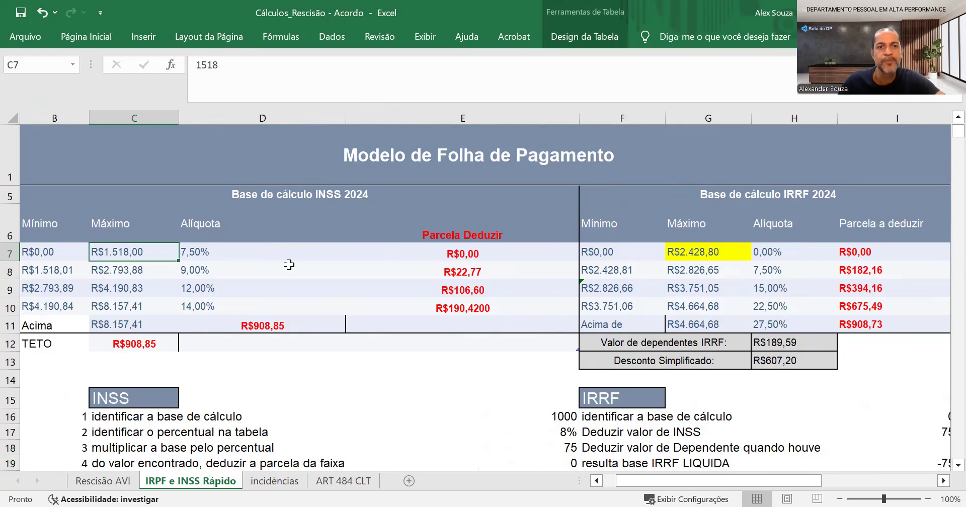
click(306, 252)
click(474, 253)
scroll(524, 371, down, 2)
click(528, 348)
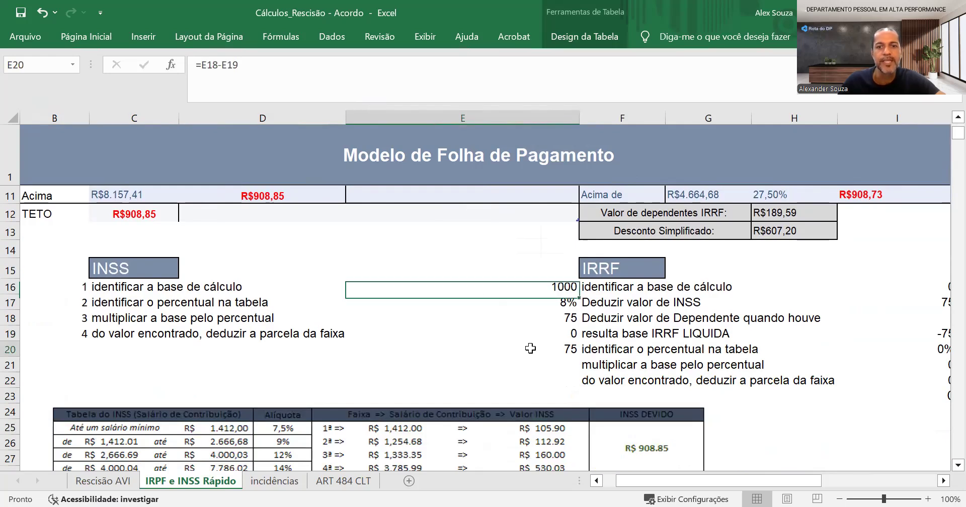
Return to the Rescisão AVI sheet and inspect the Desconto INSS 13º Salário formula
click(103, 482)
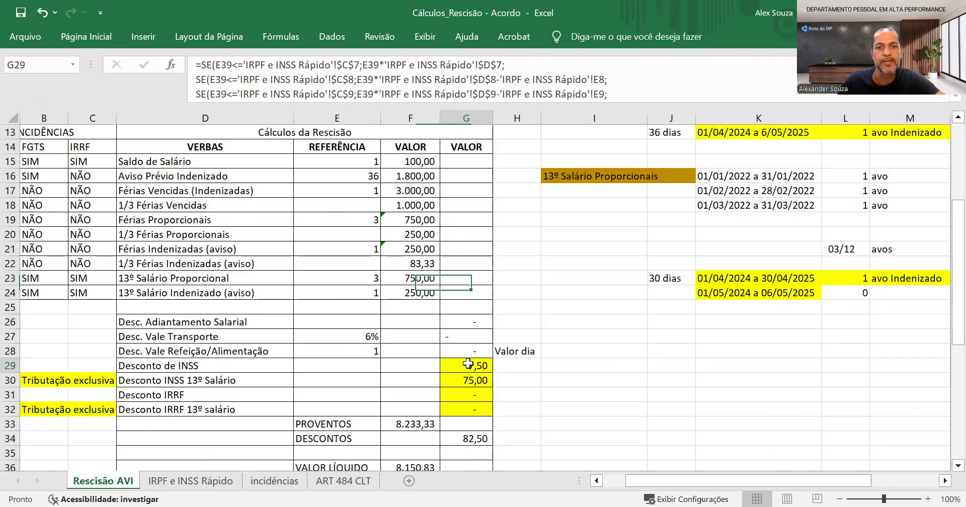
click(206, 382)
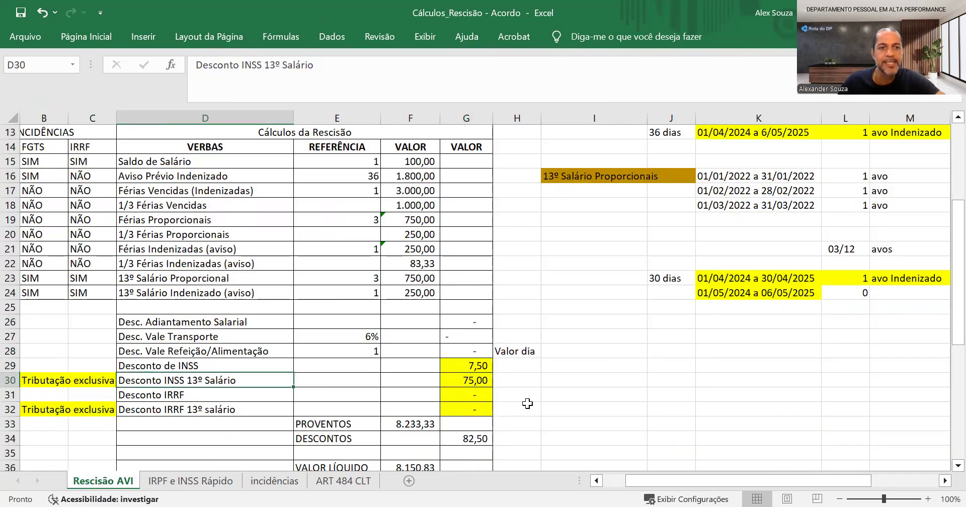
click(473, 382)
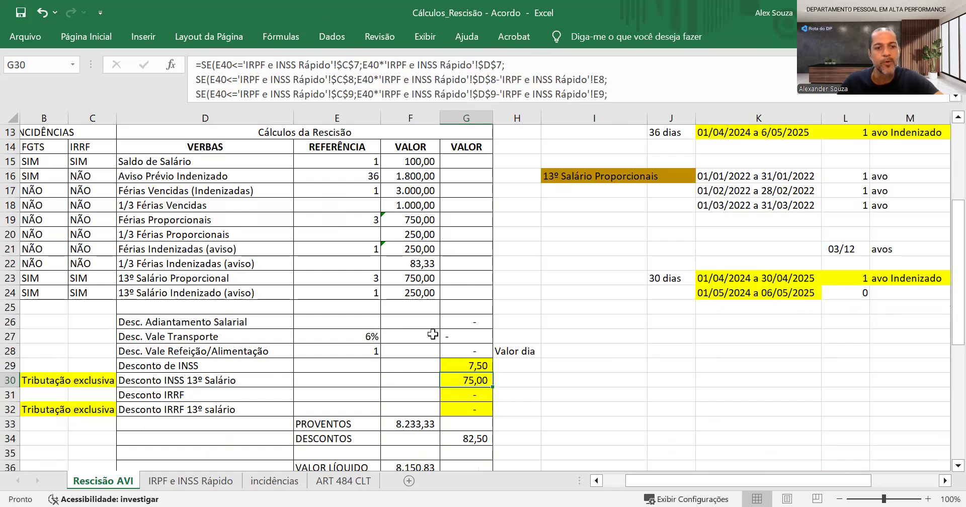
key(F2)
key(Escape)
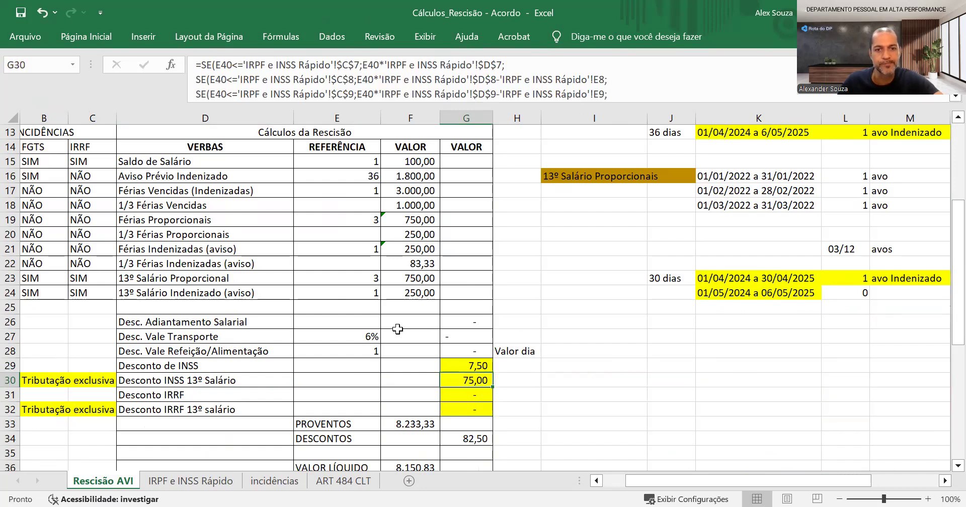
Review the 13º Salário Proporcional and Indenizado (aviso) values together with their INSS, FGTS and IRRF incidence flags
click(408, 381)
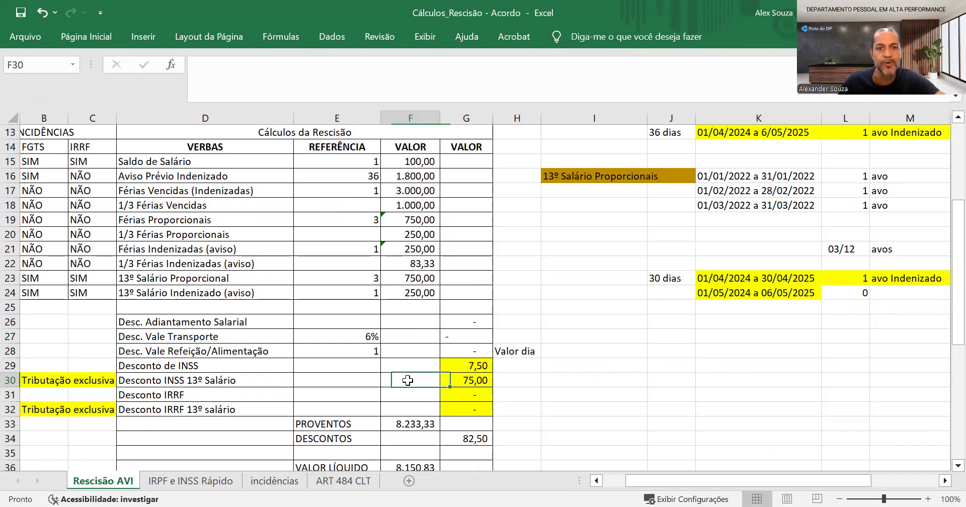
click(398, 279)
drag(439, 285, 432, 297)
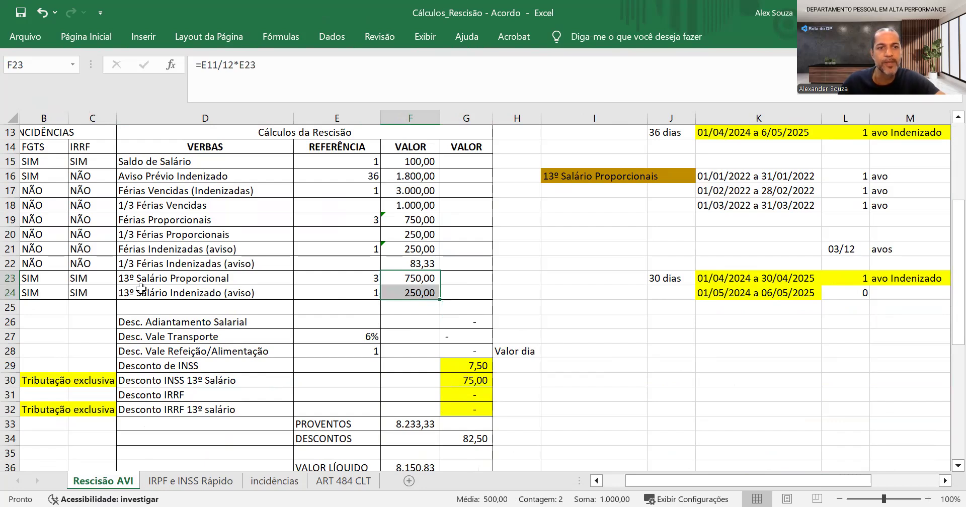
drag(151, 278, 158, 292)
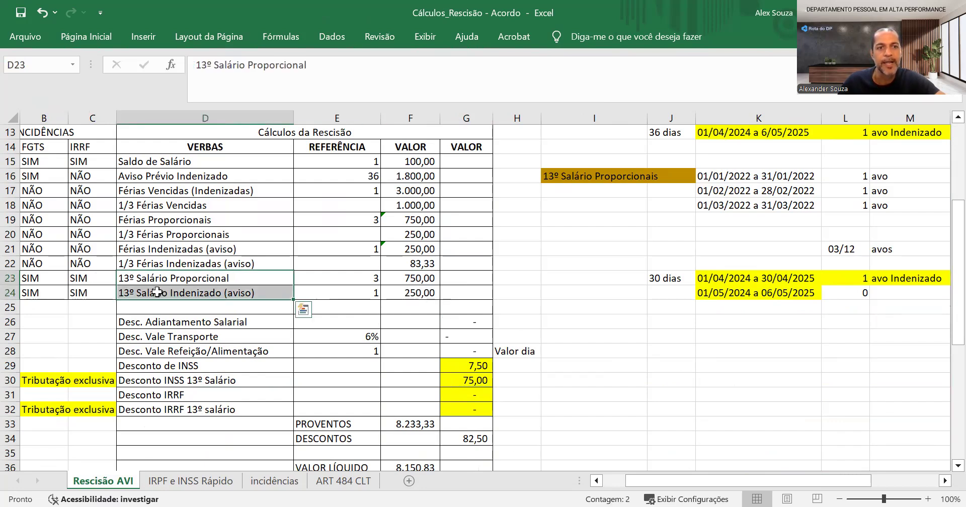
click(22, 277)
key(Left)
drag(53, 278, 151, 294)
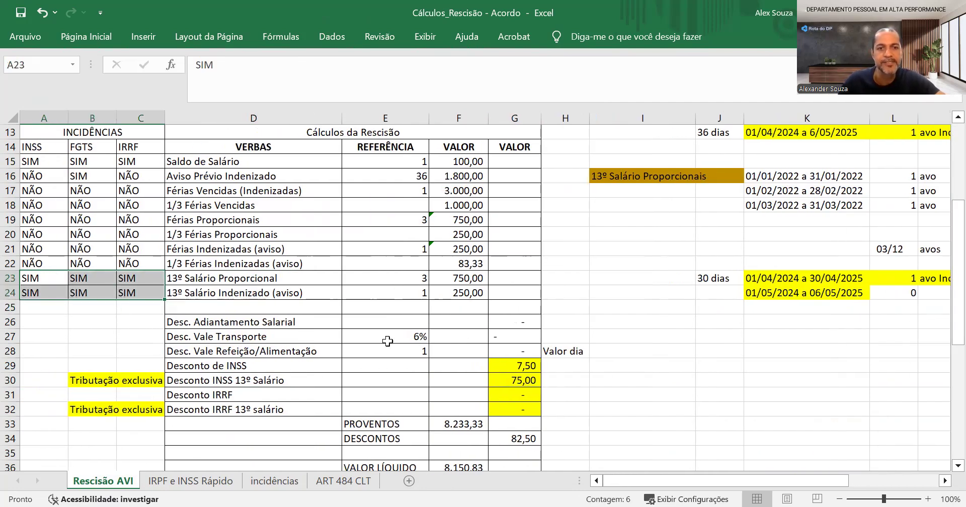
Inspect the Base FGTS, Base INSS and Base INSS 13º Salário cells below the net value
scroll(386, 351, down, 1)
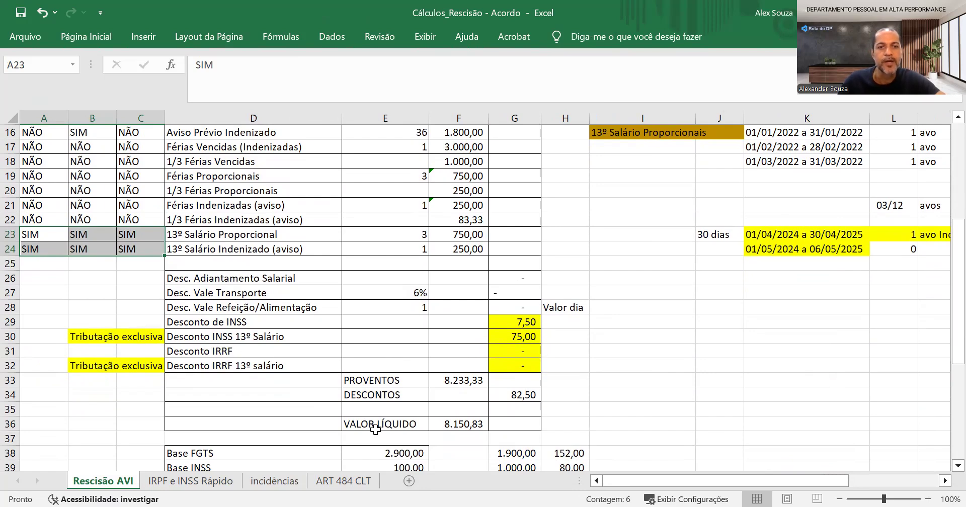
scroll(376, 428, down, 2)
click(356, 364)
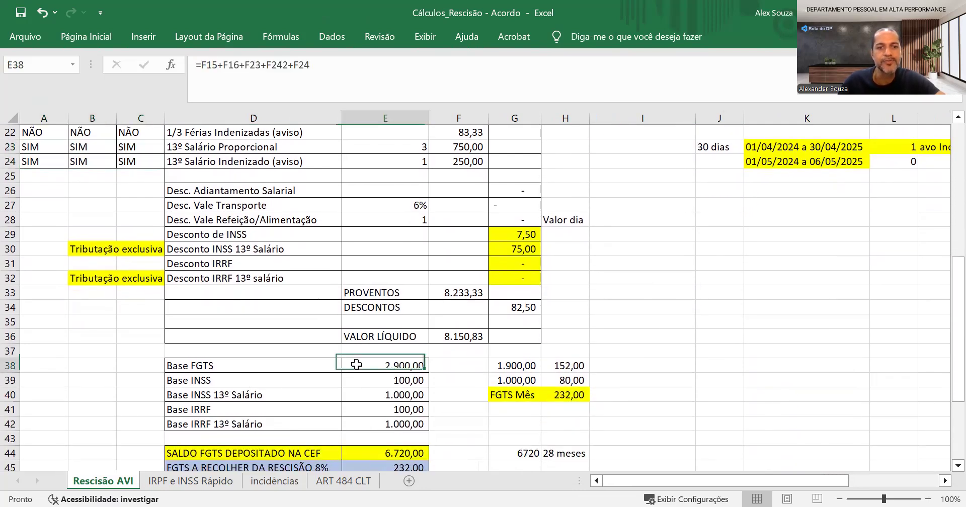
scroll(356, 364, up, 1)
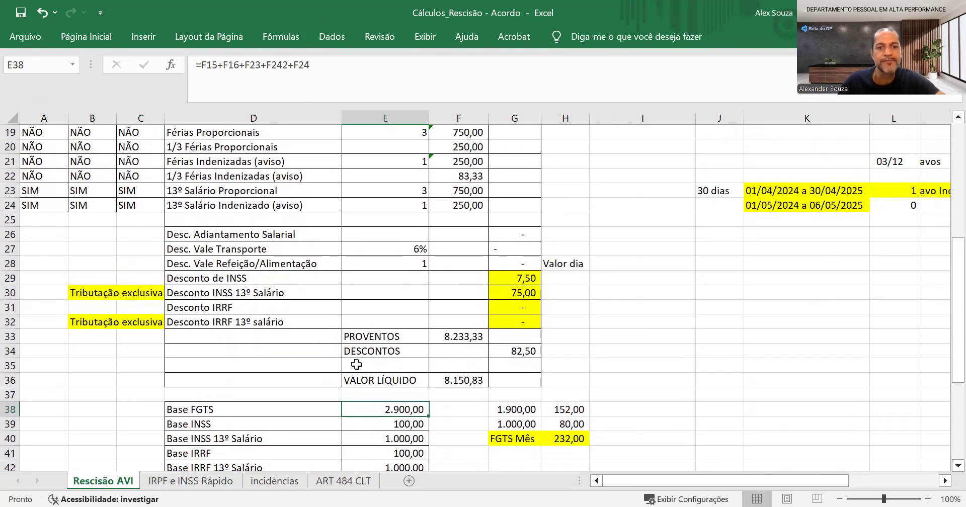
click(349, 426)
click(360, 444)
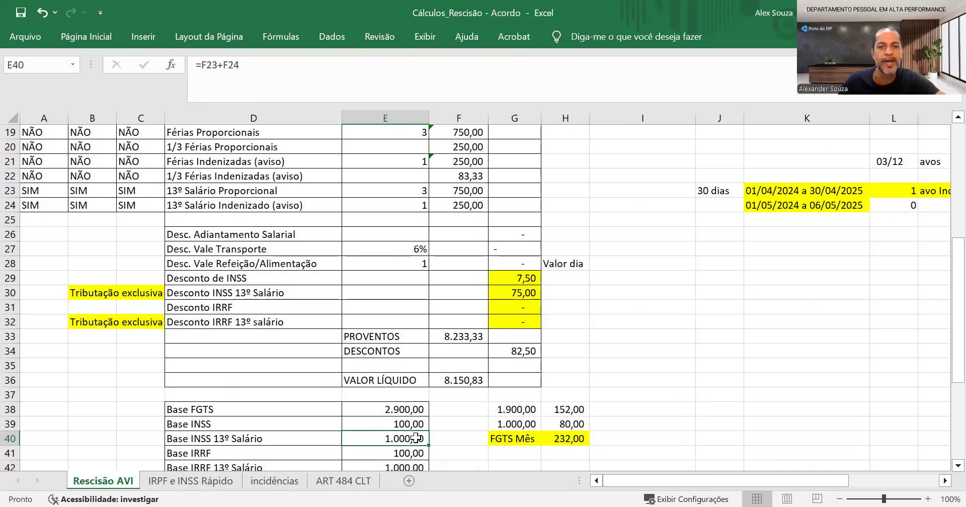
Check the first INSS bracket's maximum and rate on the IRPF e INSS Rápido sheet, along with the INSS calculation steps
click(197, 484)
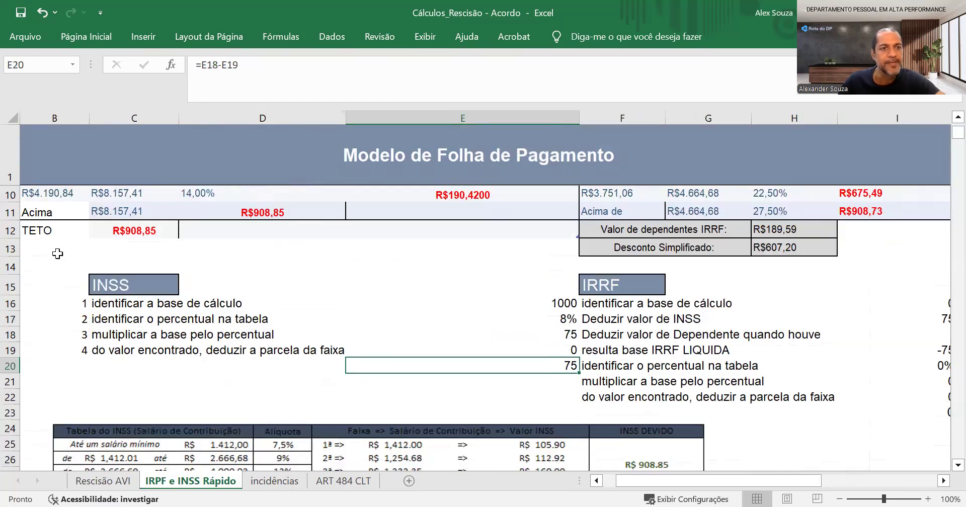
scroll(58, 254, up, 2)
click(118, 253)
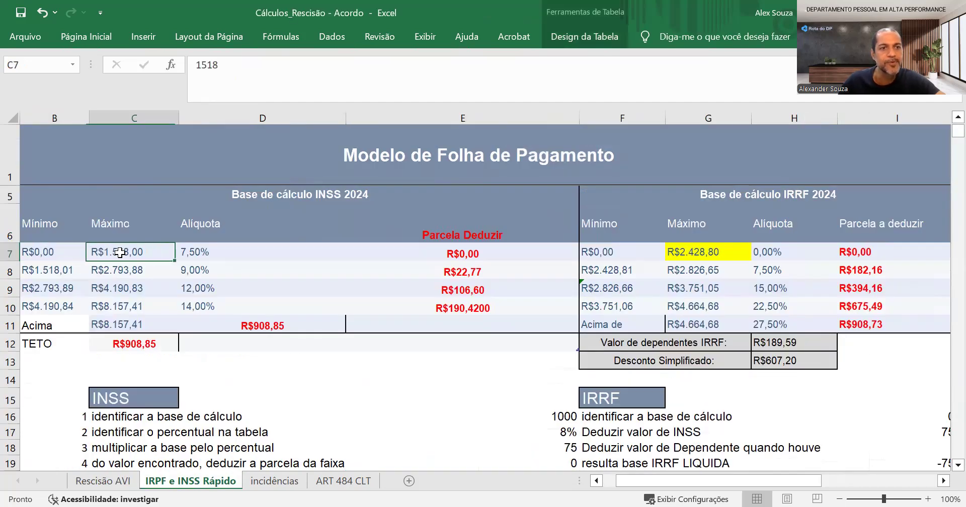
click(185, 257)
scroll(348, 269, down, 2)
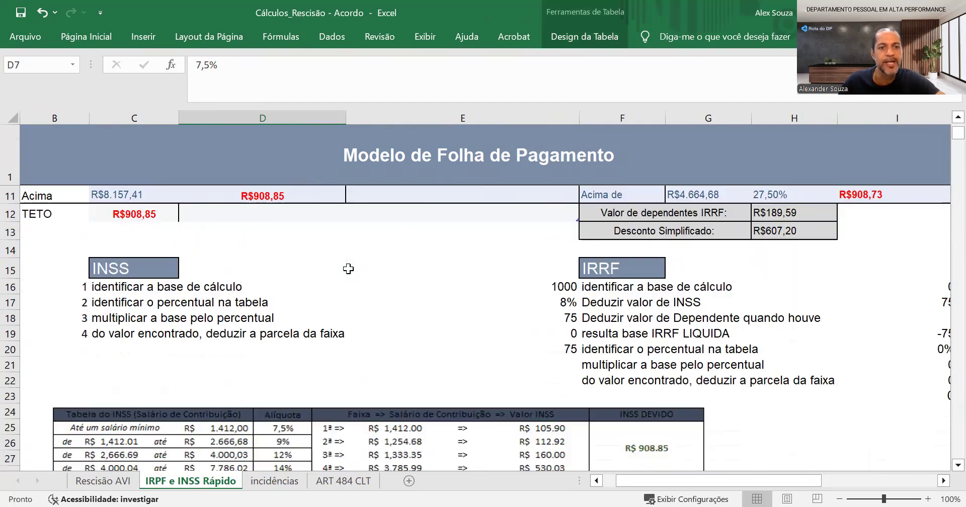
Back on Rescisão AVI, review the Desconto INSS 13º Salário and Desconto IRRF rows and the incidence flags of all Férias rows
click(102, 481)
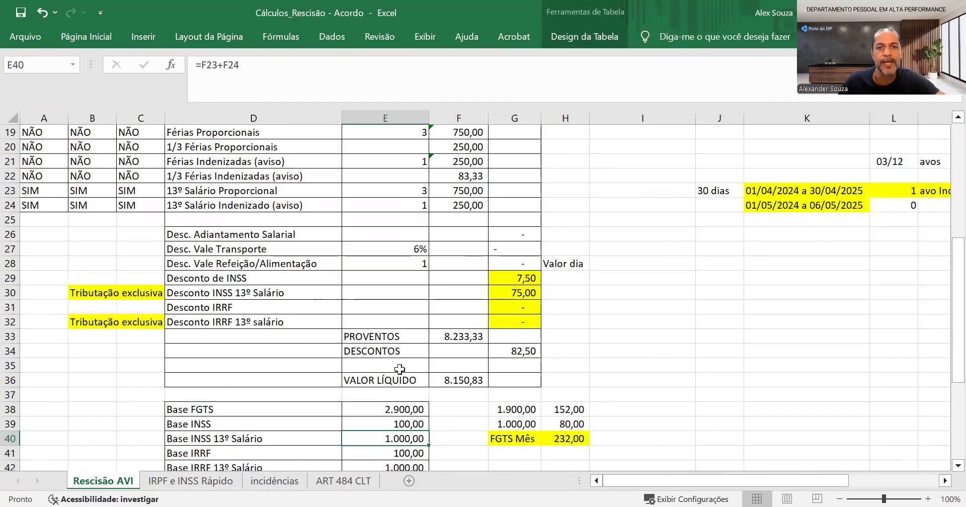
click(497, 291)
click(266, 311)
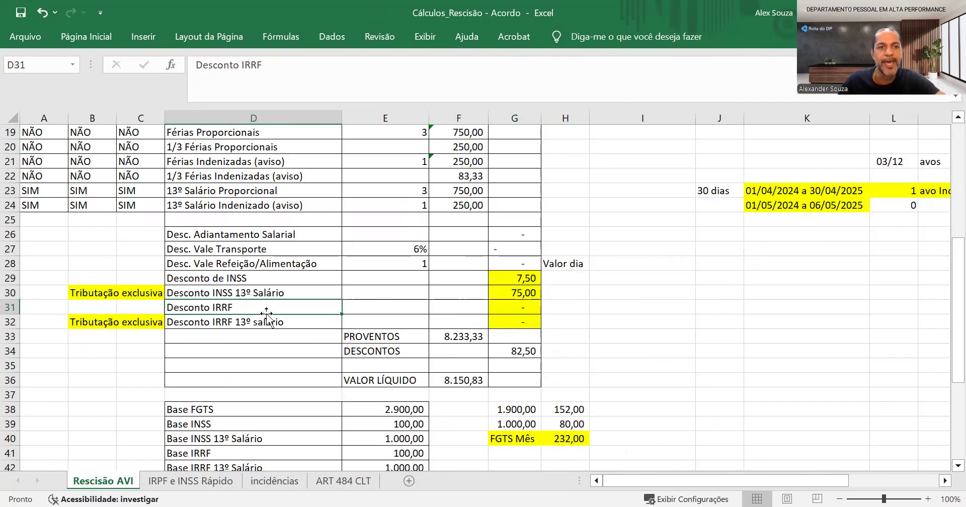
scroll(267, 315, up, 1)
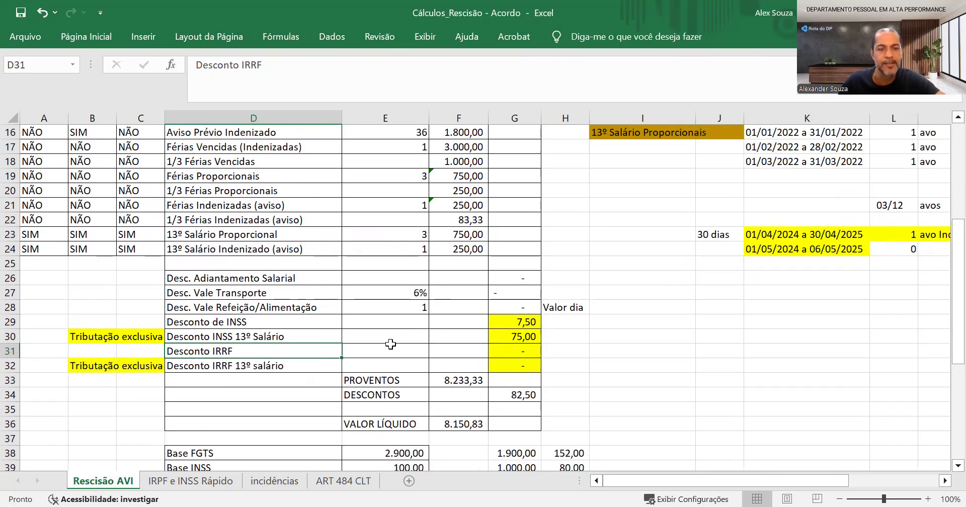
scroll(313, 286, up, 1)
scroll(45, 232, up, 1)
drag(45, 233, 158, 306)
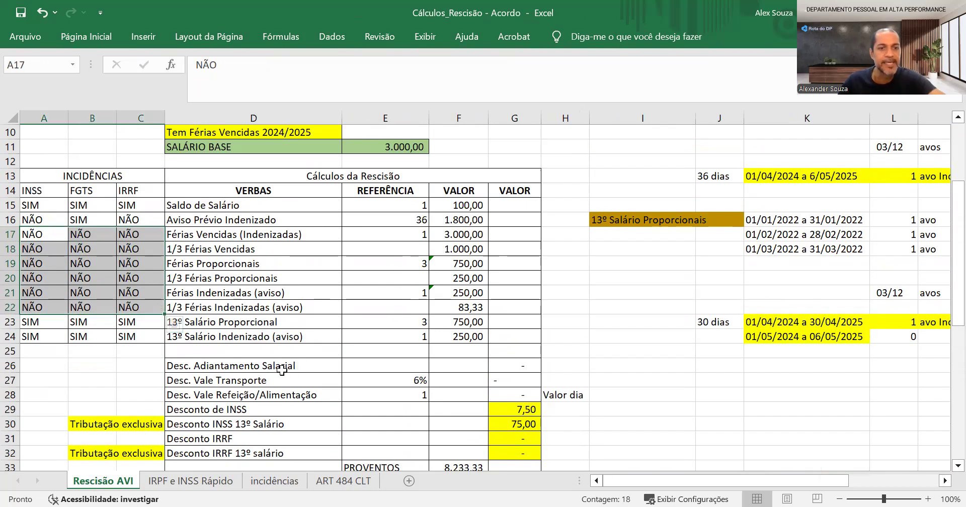
Trace the Base IRRF formula back to the Saldo de Salário value
scroll(282, 371, down, 1)
scroll(282, 371, down, 5)
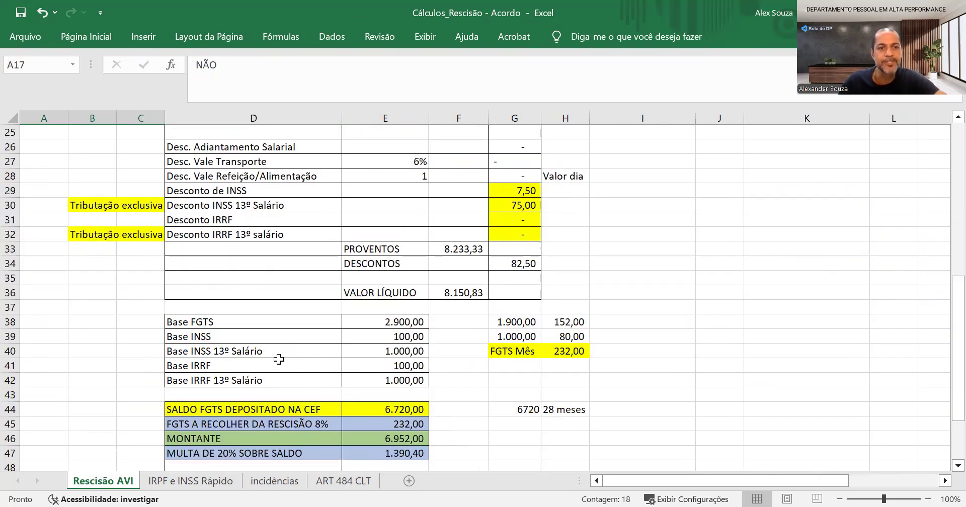
click(401, 362)
scroll(362, 364, up, 5)
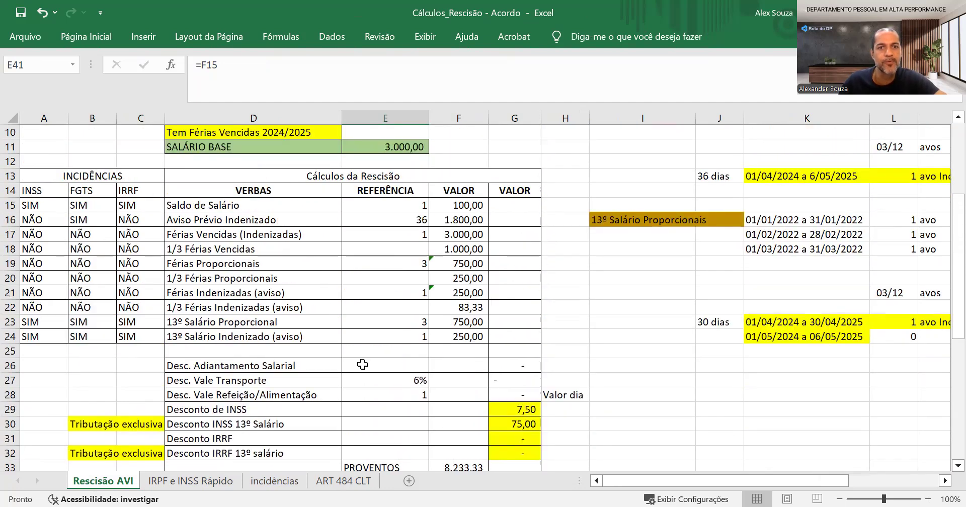
click(457, 202)
Trace the Base IRRF 13º Salário formula back to the two 13º Salário values
scroll(334, 267, down, 5)
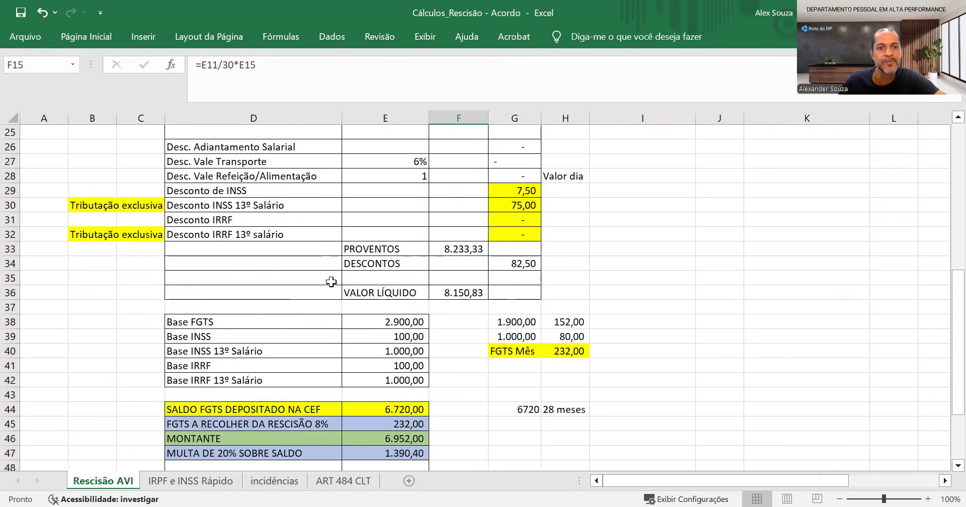
click(318, 382)
click(400, 380)
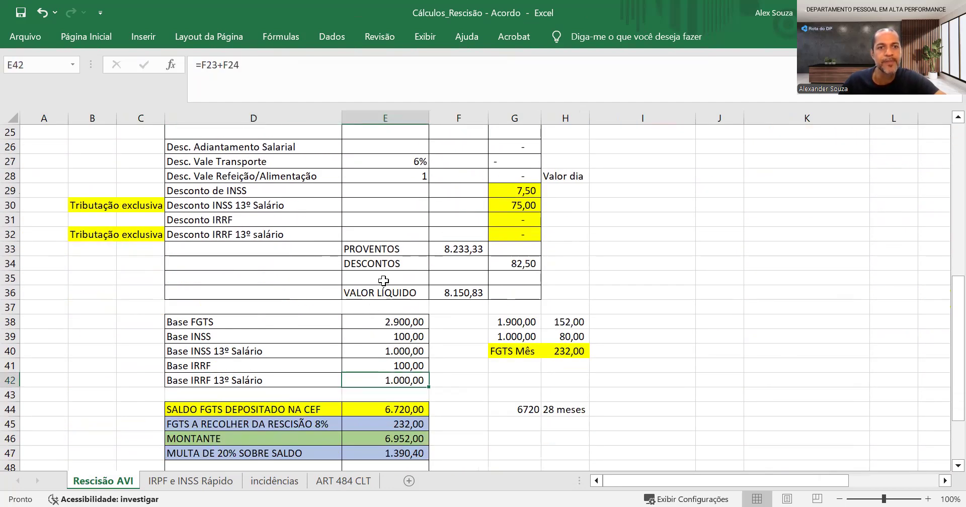
scroll(383, 280, up, 3)
click(471, 237)
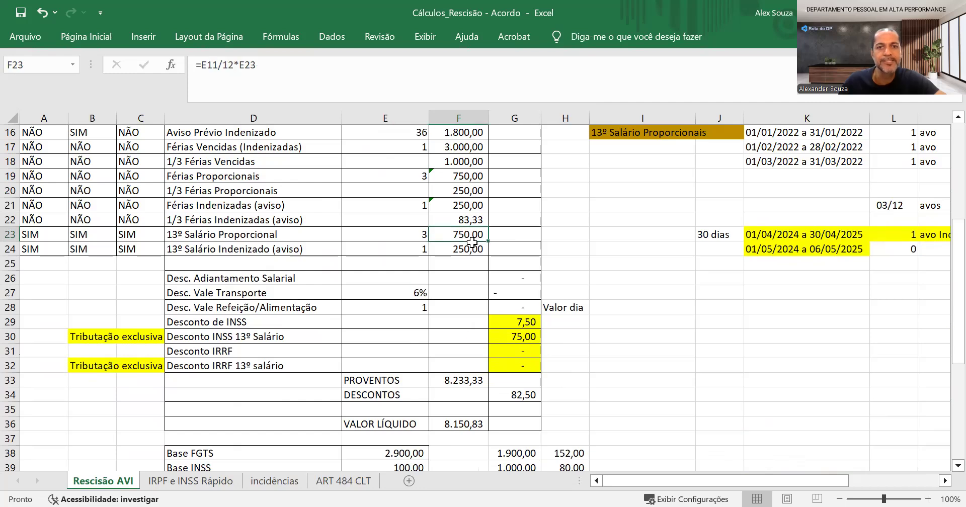
drag(471, 242, 471, 243)
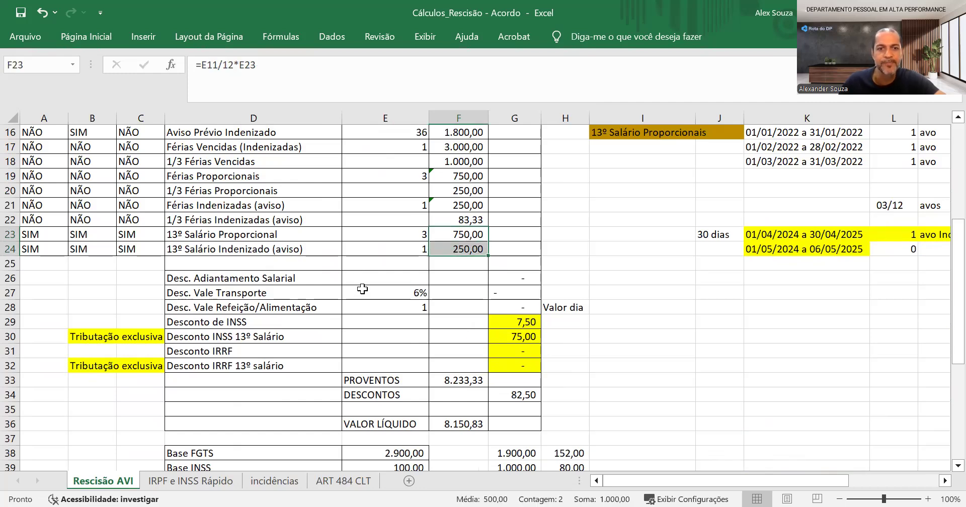
Examine the Desconto IRRF formula, the Desconto IRRF 13º salário row and the VALOR LÍQUIDO formula
scroll(383, 327, down, 4)
scroll(395, 333, up, 1)
scroll(394, 333, up, 1)
click(170, 264)
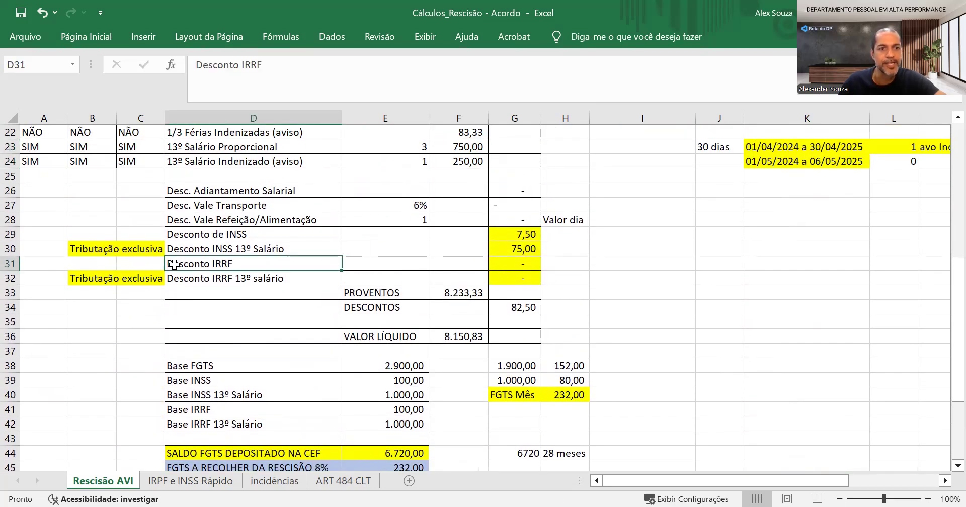
click(514, 263)
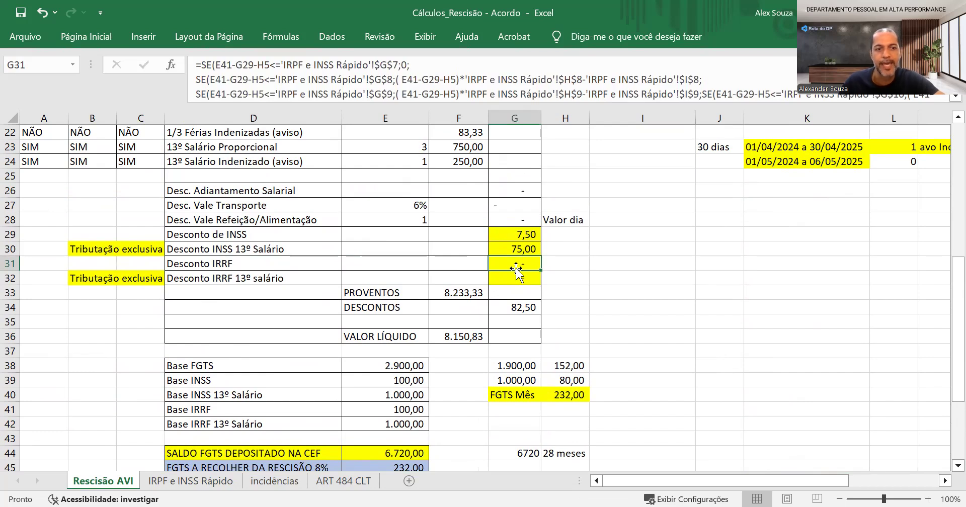
click(377, 277)
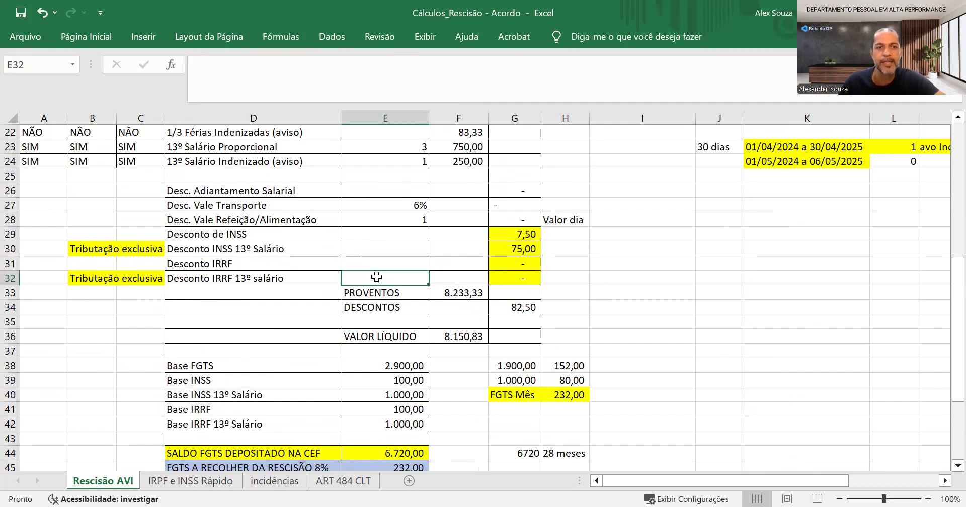
click(451, 340)
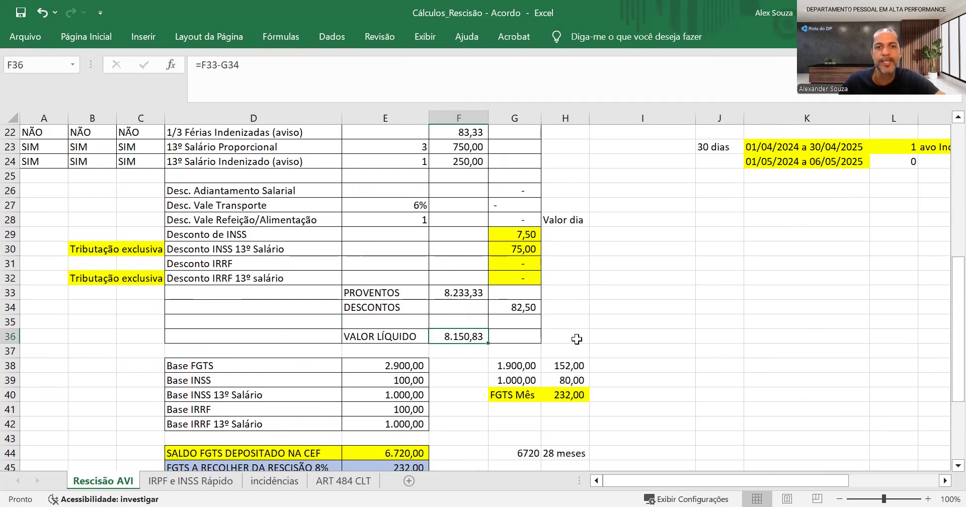
Inspect the 28-month FGTS deposit formula beside SALDO FGTS DEPOSITADO NA CEF and compare it with the Data de Admissão and Data de Demissão
scroll(576, 340, down, 4)
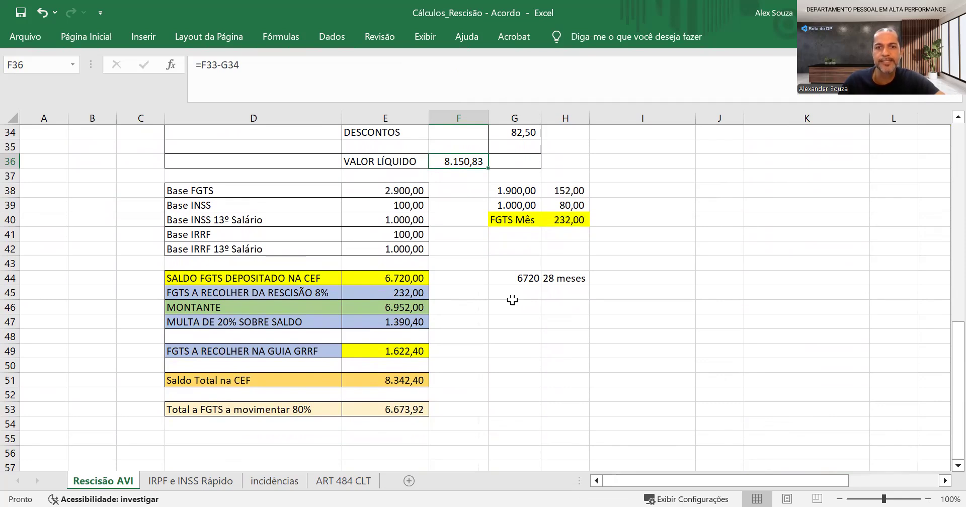
click(526, 278)
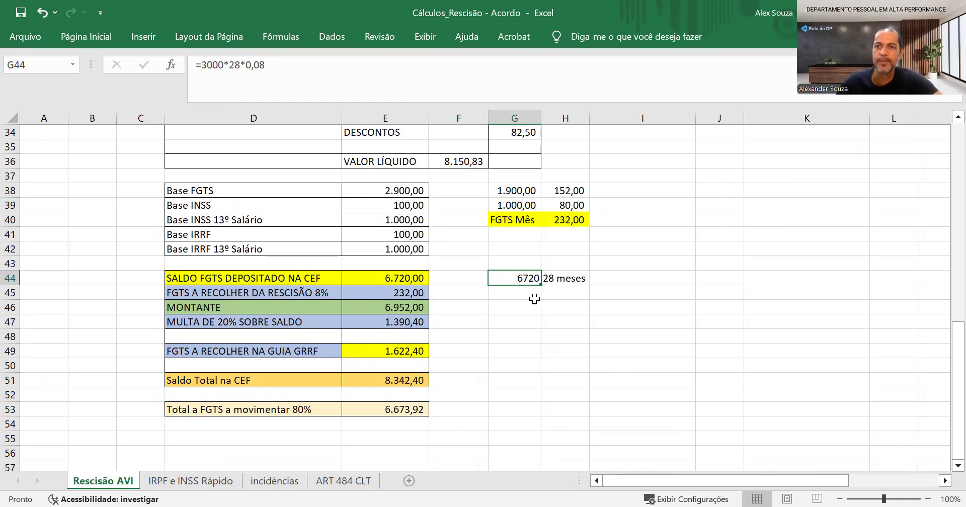
scroll(534, 298, up, 9)
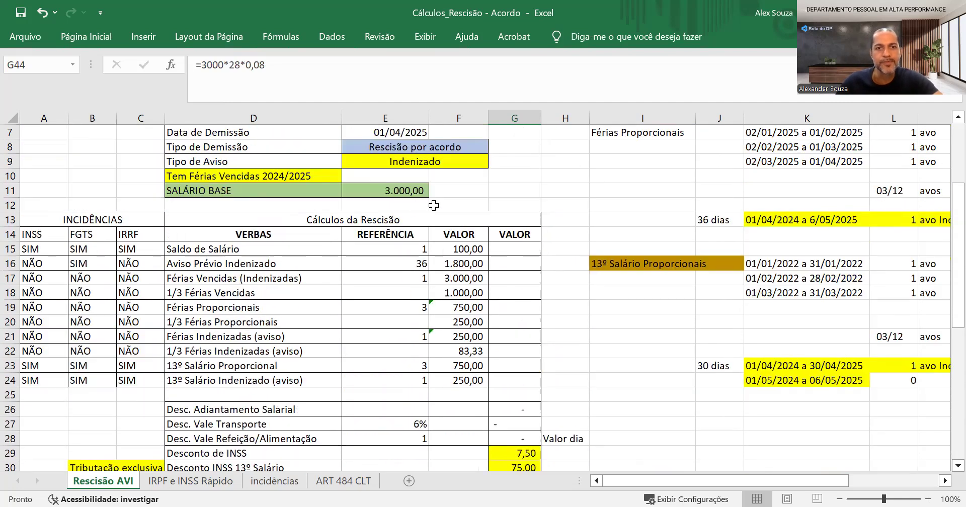
scroll(373, 153, up, 2)
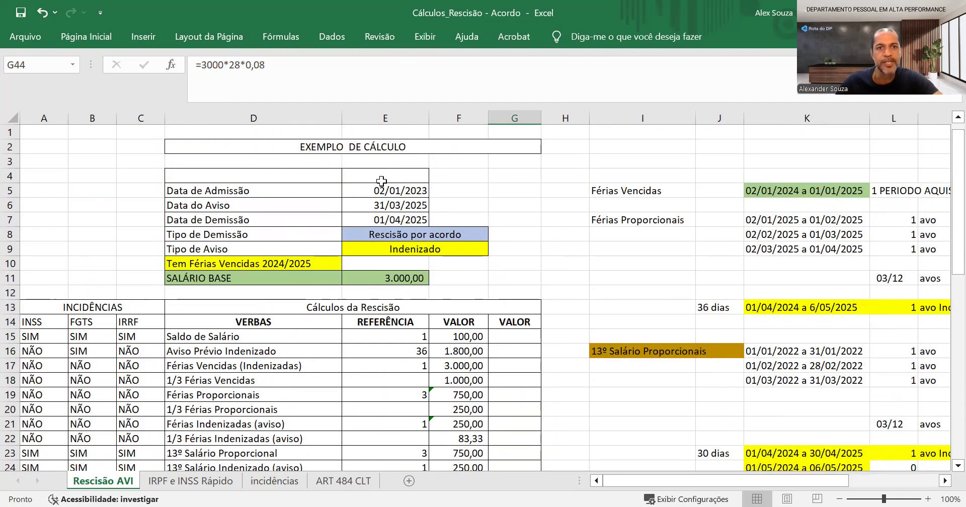
click(360, 197)
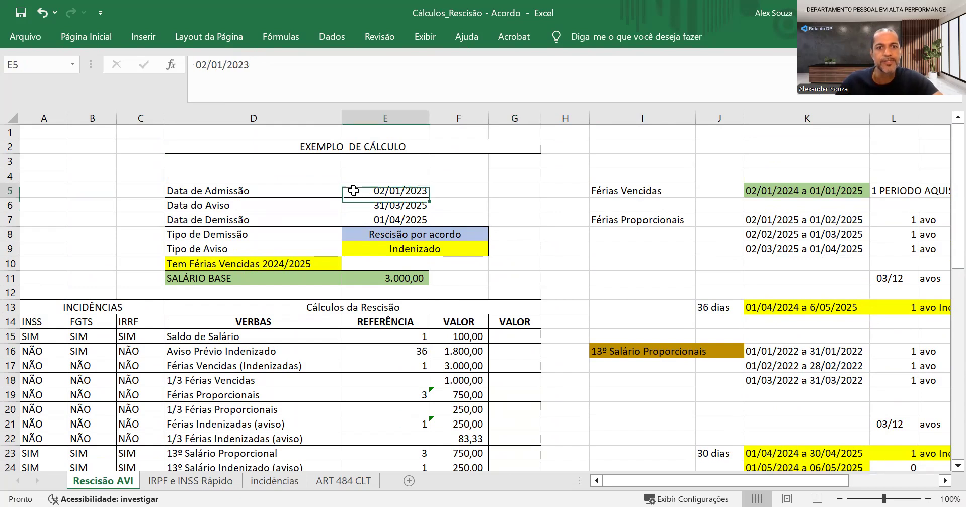
click(362, 219)
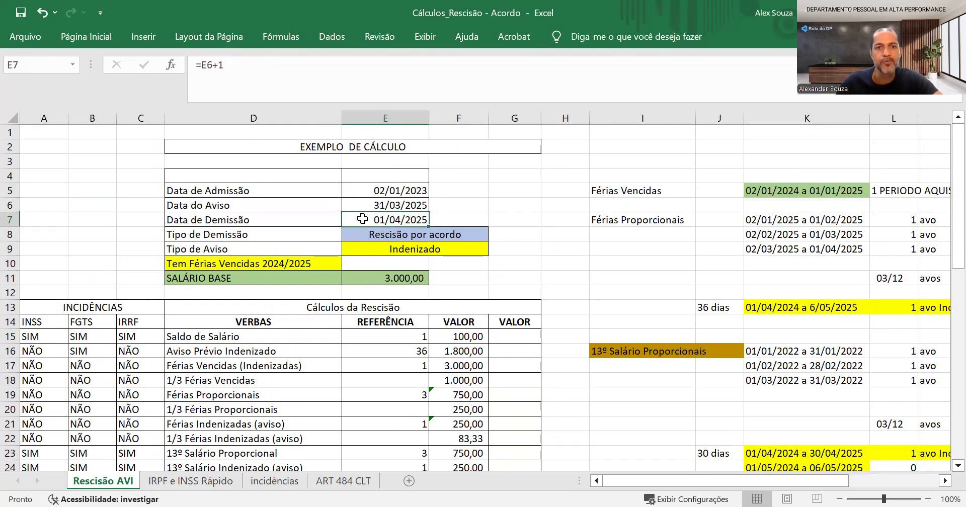
Recheck the formula for the 28 months of deposits beside SALDO FGTS DEPOSITADO NA CEF
scroll(362, 218, down, 10)
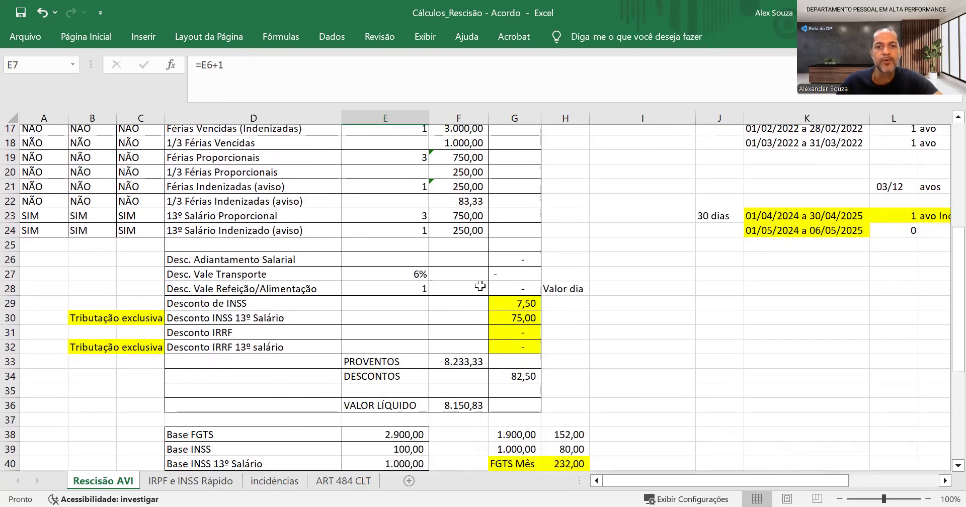
click(524, 322)
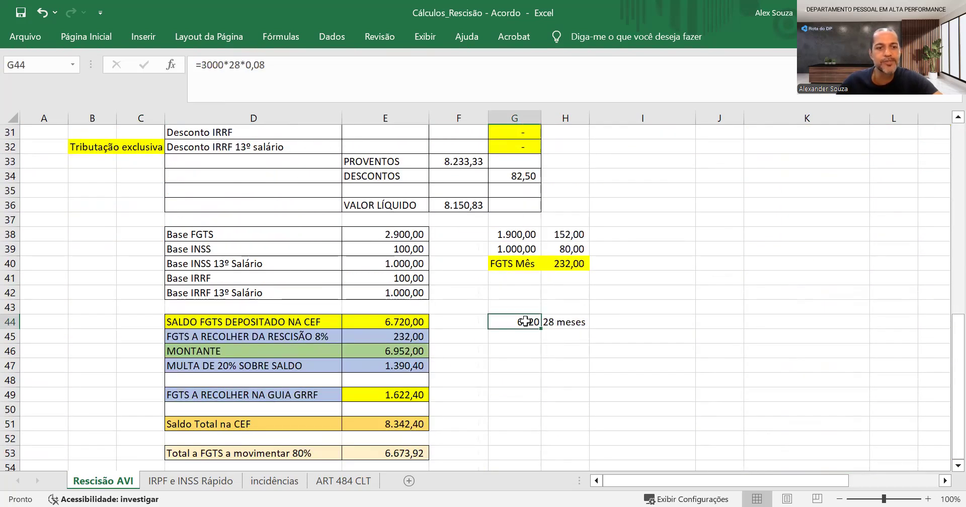
double_click(527, 322)
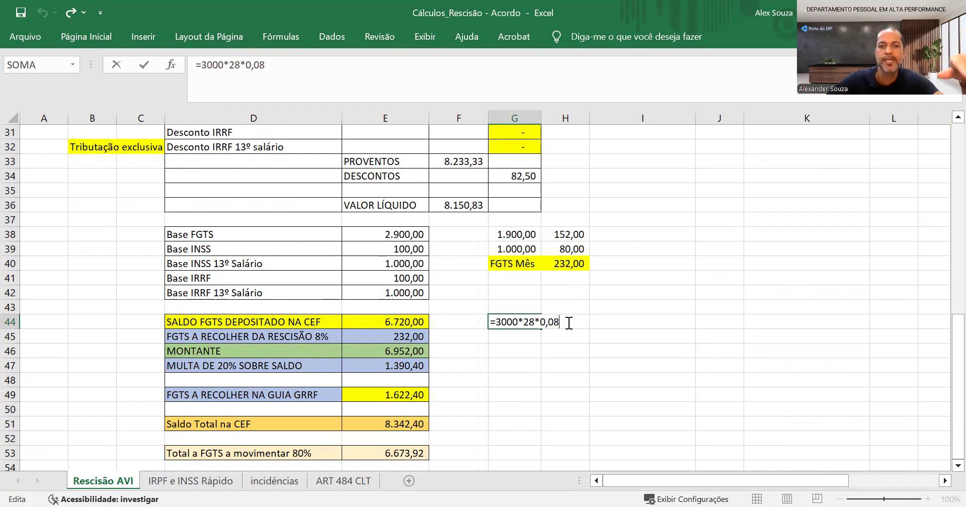
key(Return)
key(Left)
key(Right)
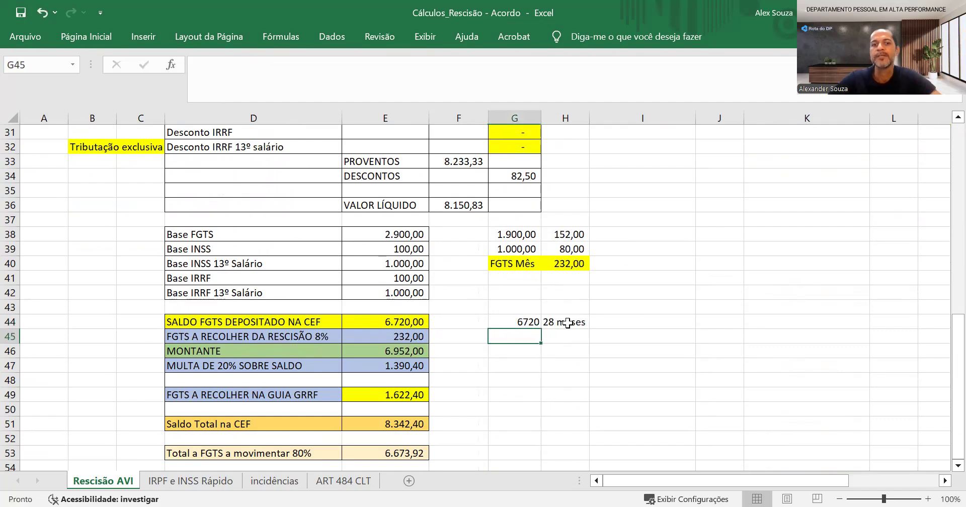
key(Up)
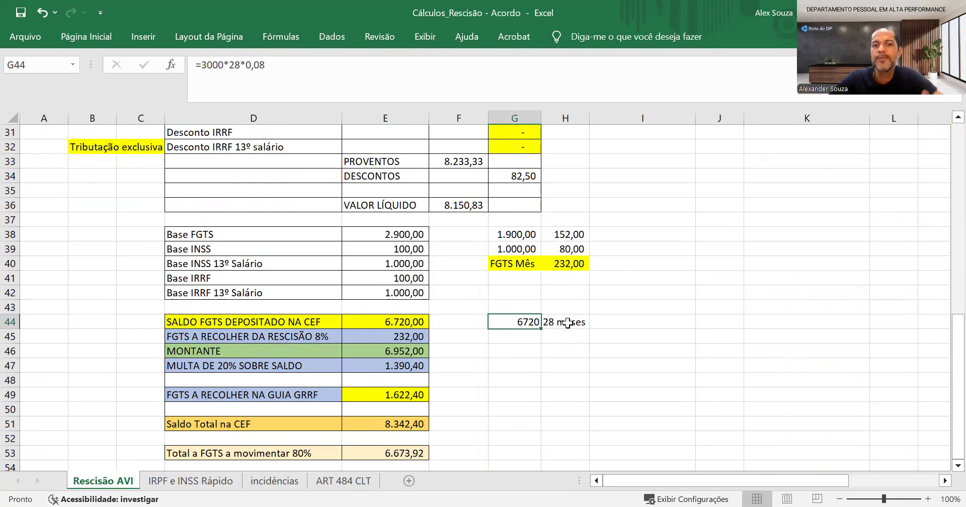
Inspect which base the FGTS A RECOLHER DA RESCISÃO 8% formula refers to
key(Left)
key(Left)
key(Left)
key(Left)
key(Right)
key(Right)
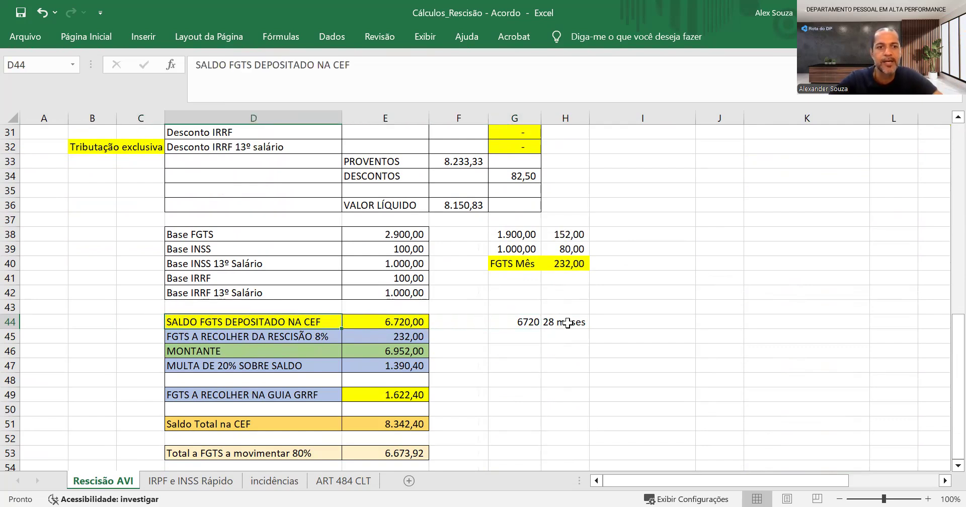
key(Down)
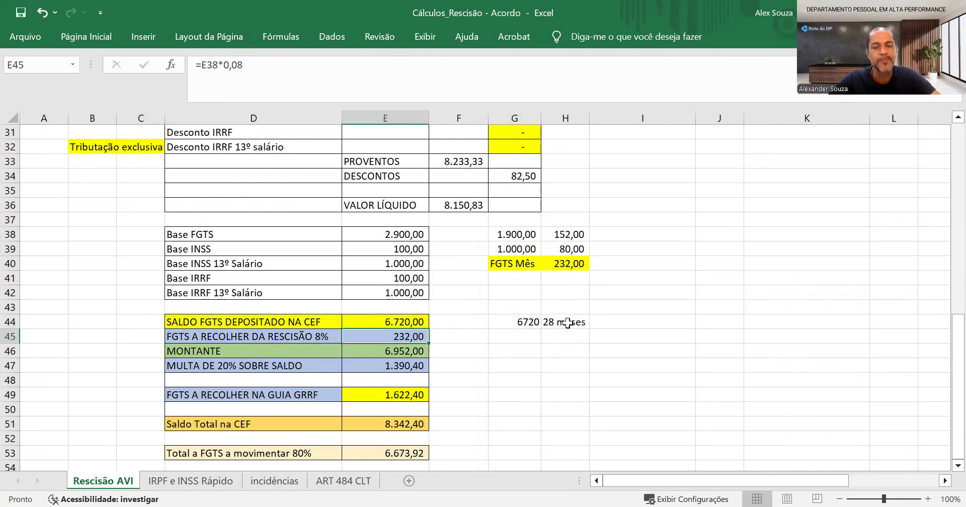
key(F2)
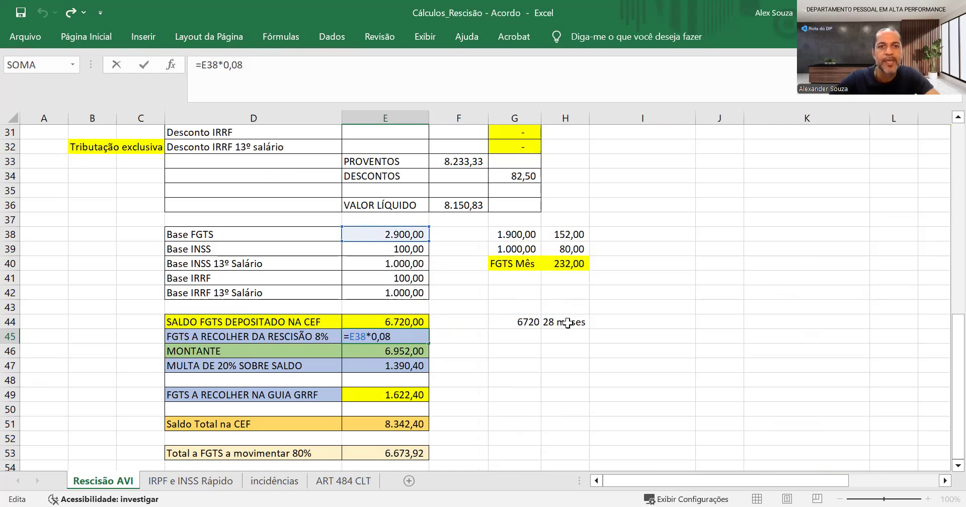
key(Return)
Trace the first partial FGTS base, beside Base FGTS, back to the Saldo de Salário and Aviso Prévio Indenizado values
key(Right)
key(Up)
key(Up)
key(Up)
key(Up)
key(Up)
key(Right)
key(Up)
key(Up)
key(Up)
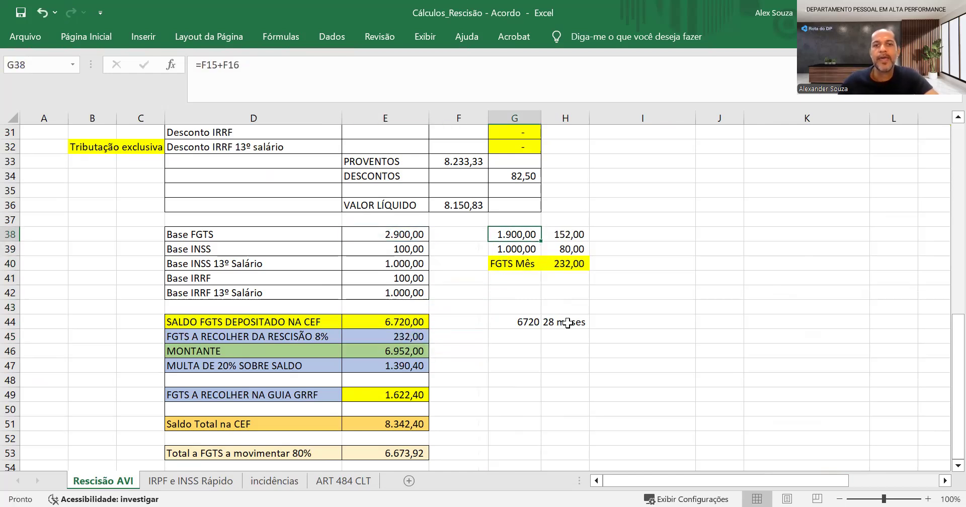
key(F2)
scroll(579, 318, up, 6)
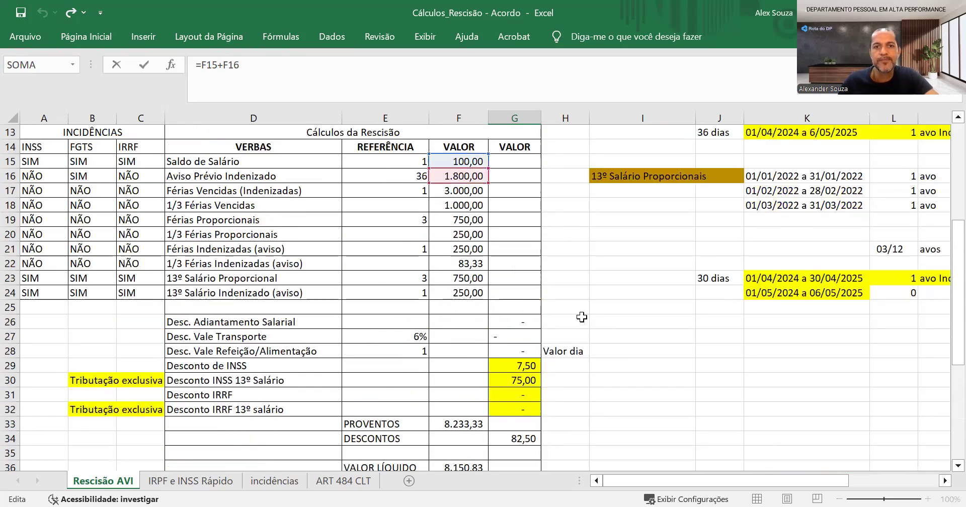
scroll(582, 317, up, 1)
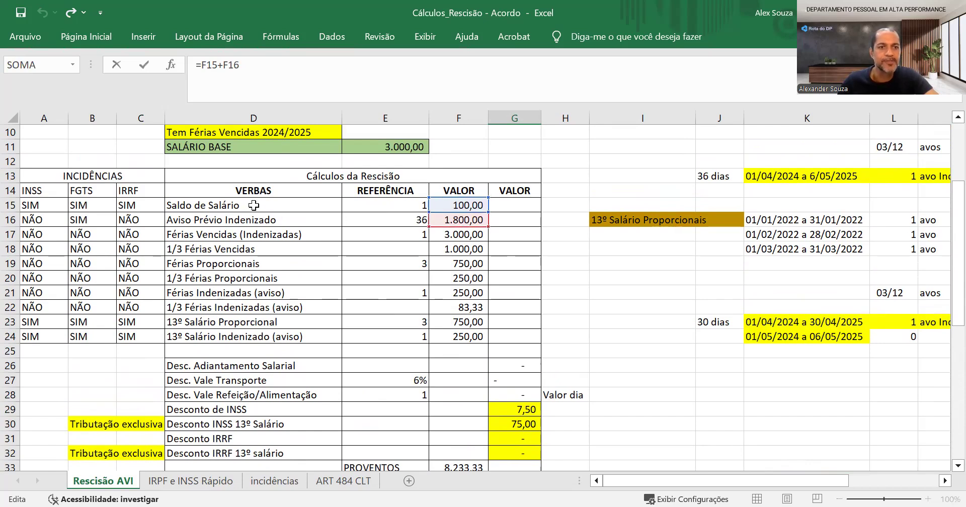
scroll(456, 222, down, 4)
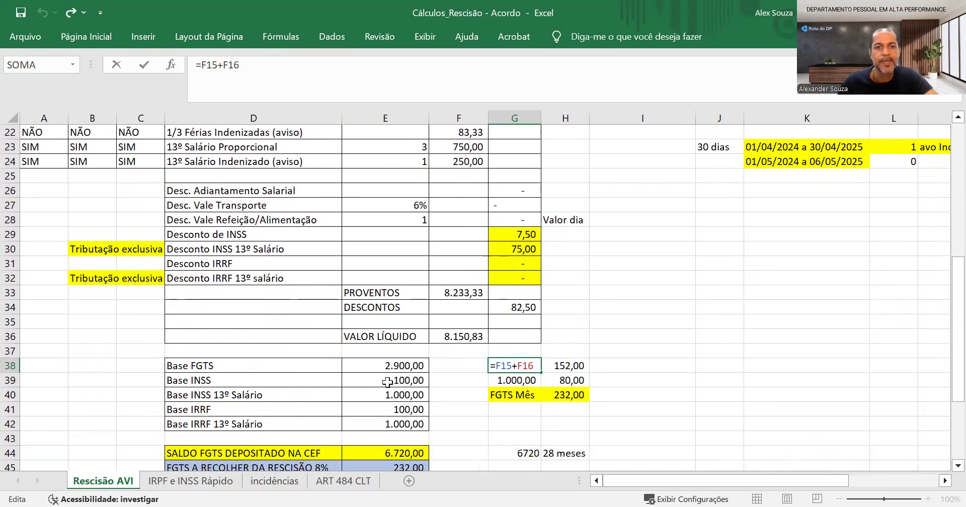
key(ctrl+Return)
Trace the second partial FGTS base, beside Base INSS, back to the 13º Salário Proporcional and 13º Salário Indenizado values
scroll(503, 373, down, 2)
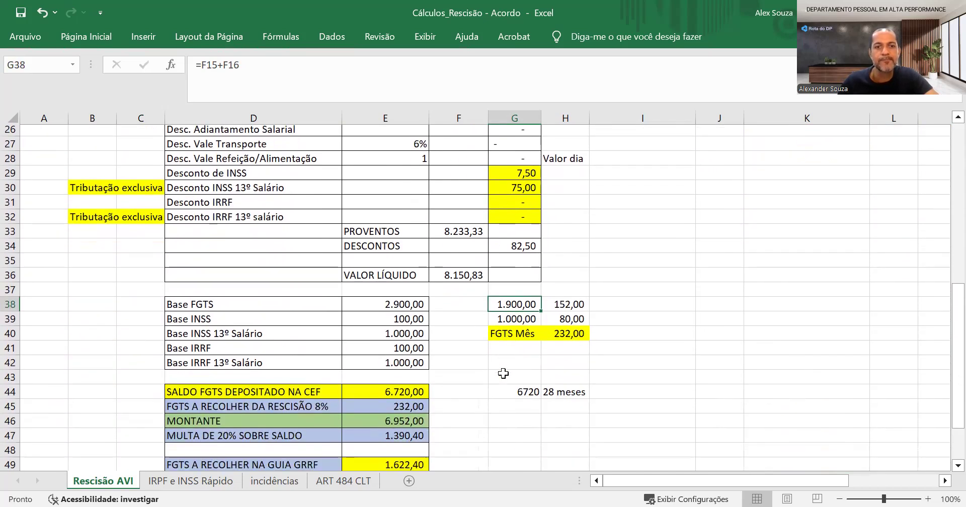
scroll(503, 374, down, 1)
click(519, 294)
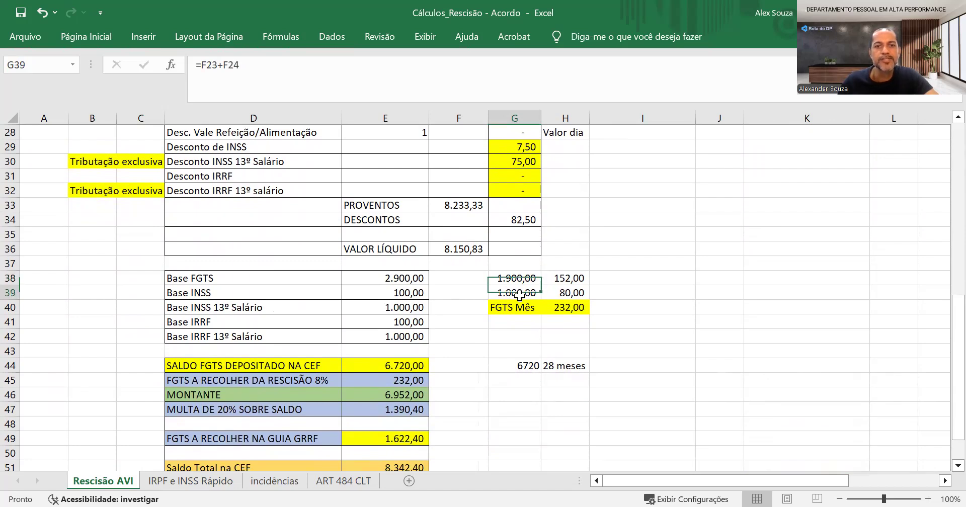
double_click(518, 294)
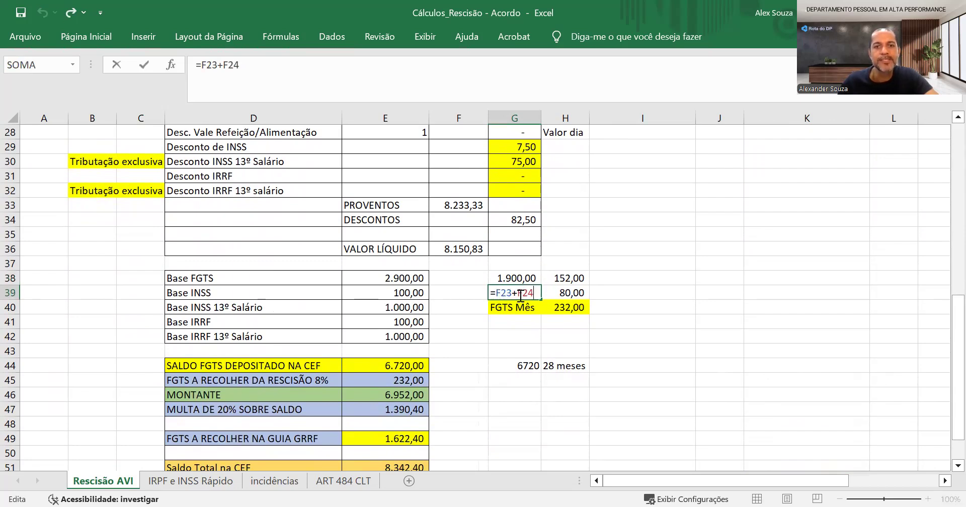
scroll(519, 294, up, 2)
key(Escape)
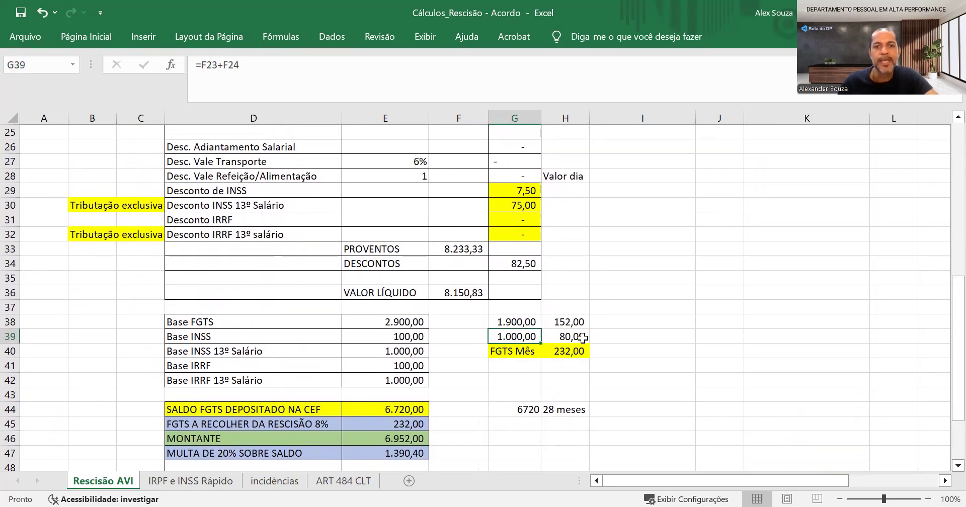
scroll(503, 312, up, 3)
click(459, 235)
drag(459, 239, 459, 250)
Check the FGTS incidence entries for the two 13º Salário rows and for the rows from Saldo de Salário to Férias Vencidas
scroll(91, 239, up, 2)
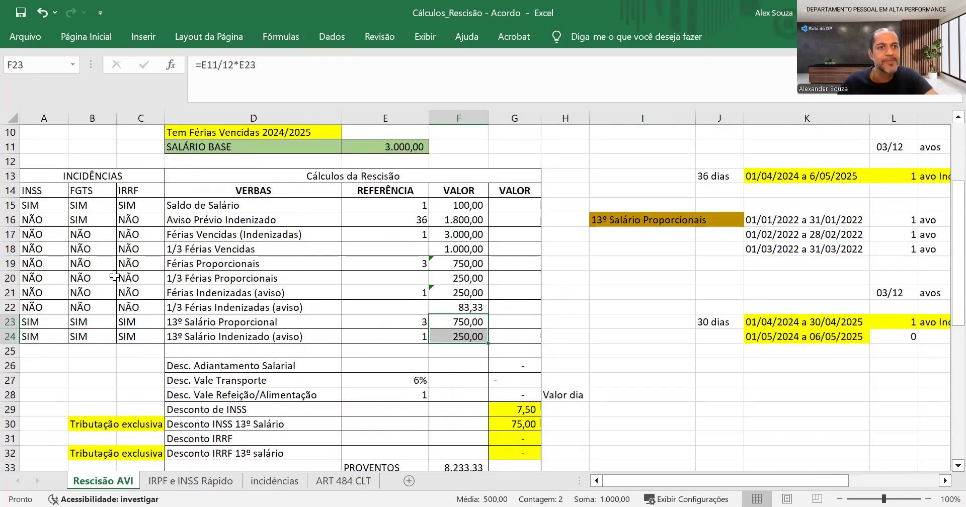
drag(81, 324, 81, 336)
drag(83, 204, 81, 237)
Examine the FGTS formulas for the two partial bases and the FGTS Mês sum
scroll(523, 284, down, 7)
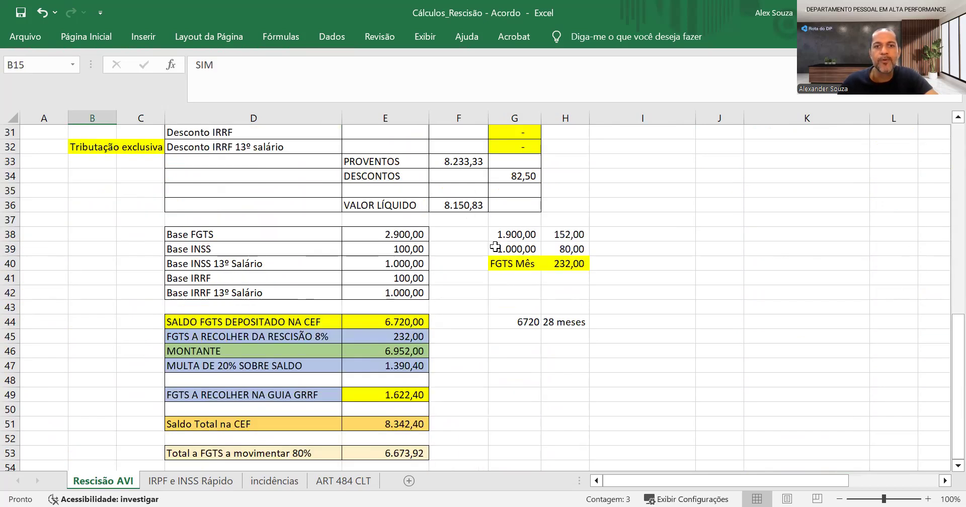
click(546, 235)
key(F2)
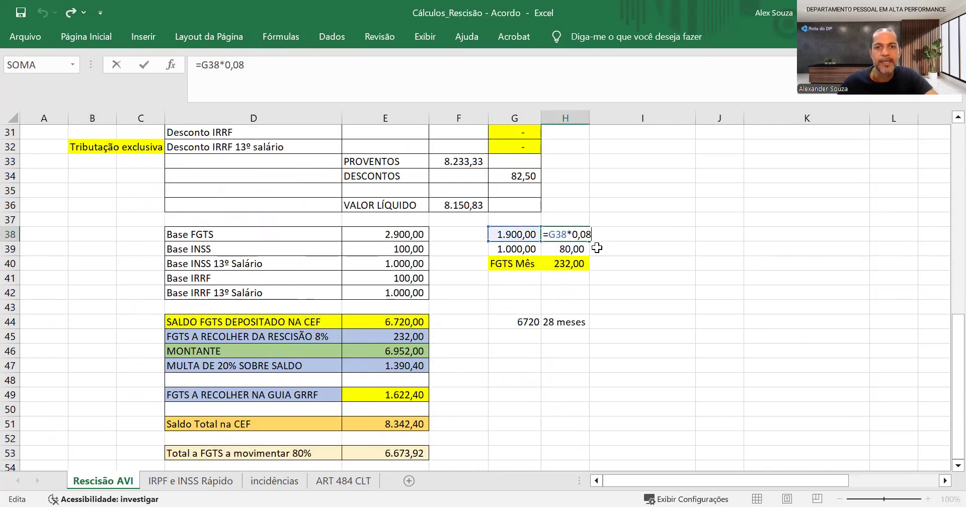
key(Return)
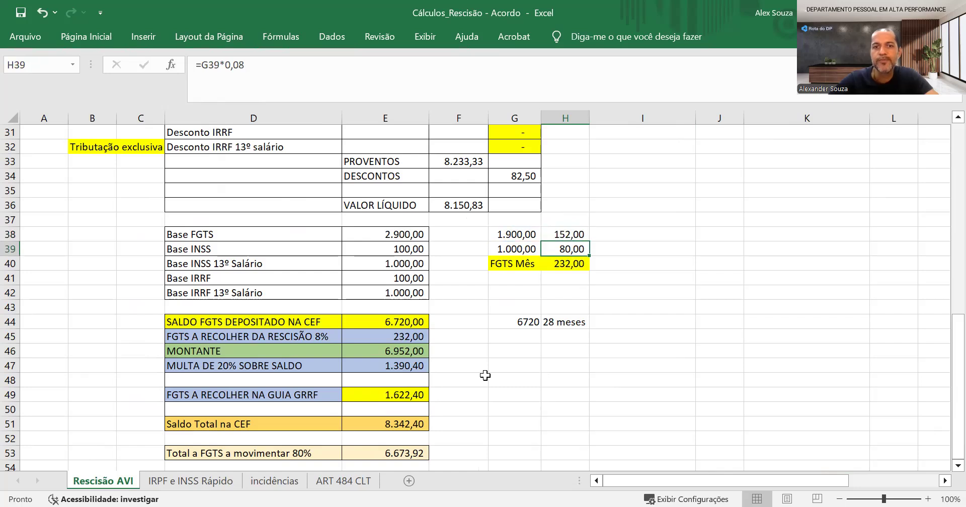
key(Left)
key(Right)
key(F2)
key(Return)
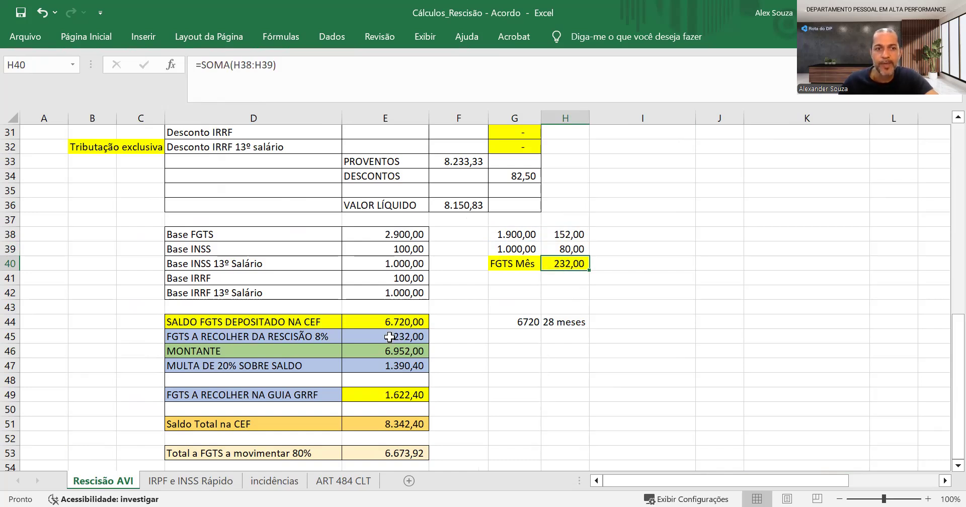
Review the FGTS A RECOLHER DA RESCISÃO 8% formula and the MONTANTE formula that adds it to the deposited balance
click(322, 337)
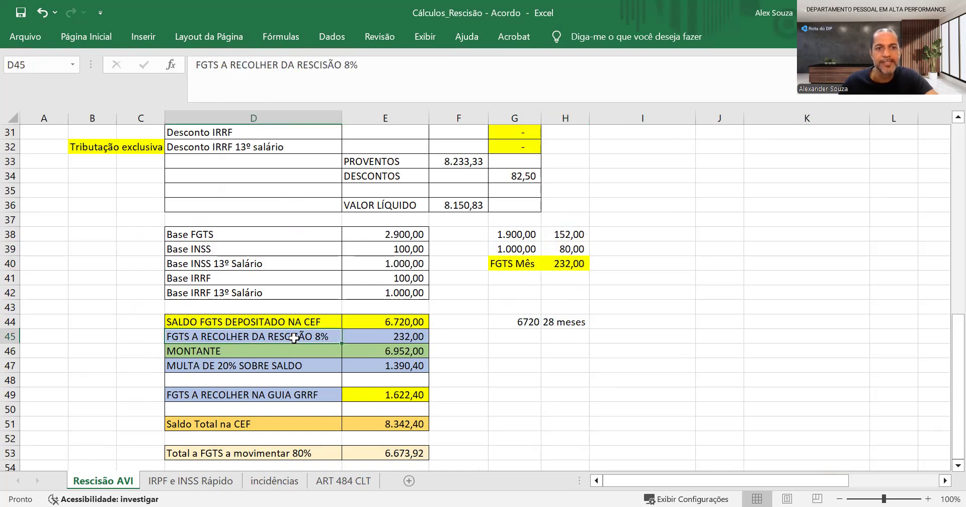
click(382, 336)
double_click(382, 337)
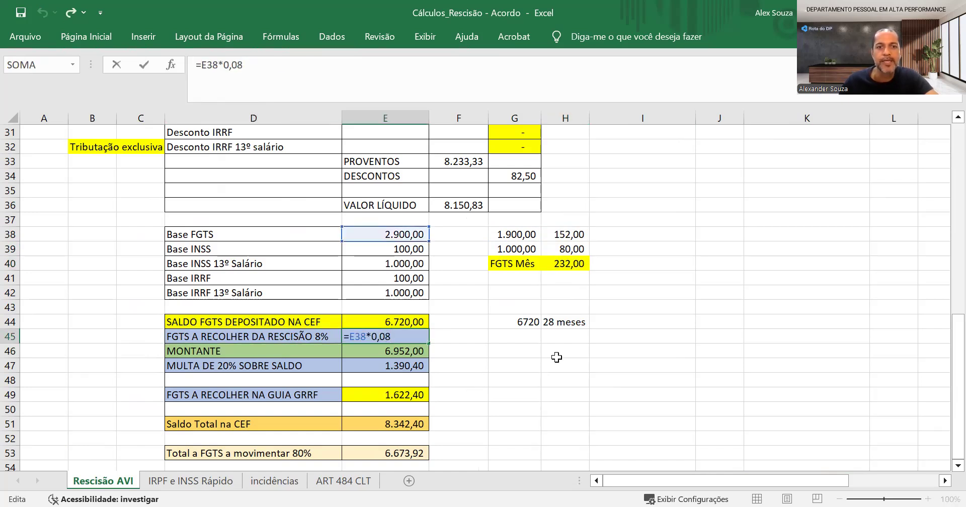
key(Return)
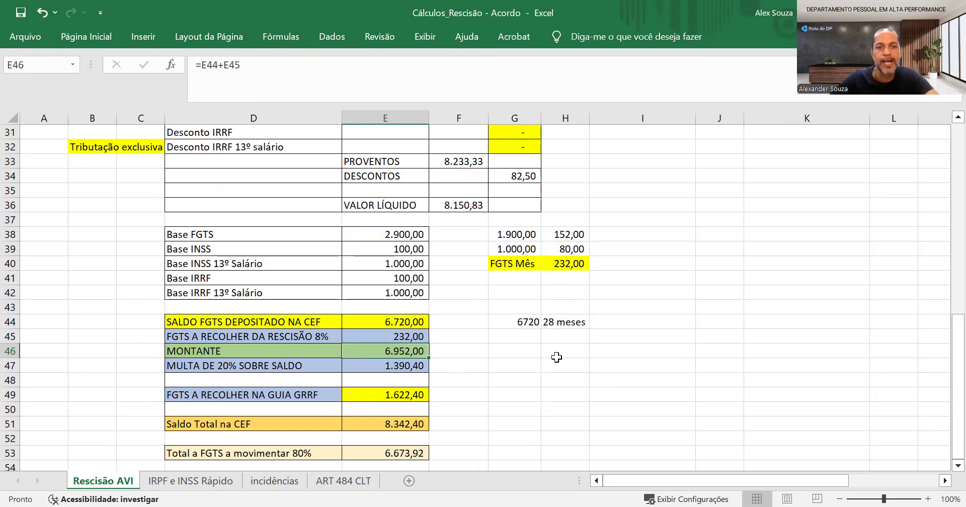
key(F2)
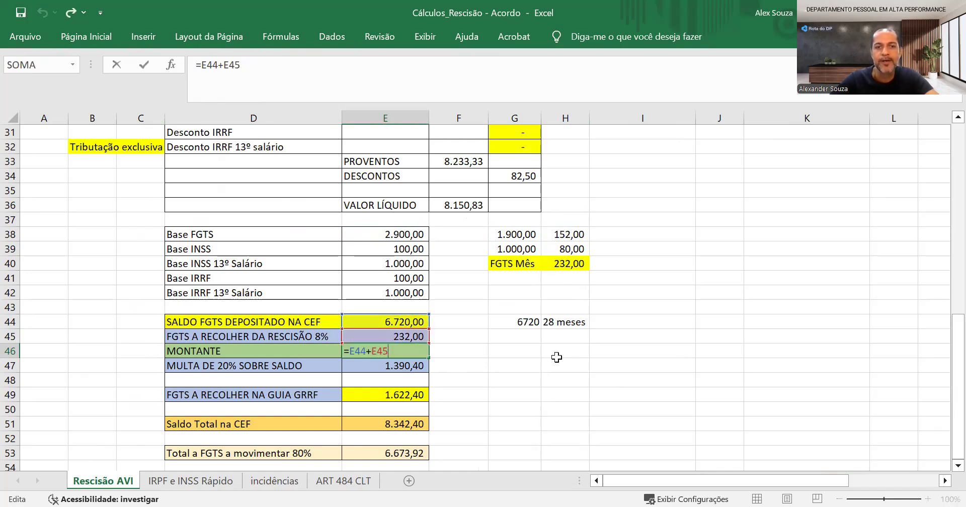
key(Return)
key(Up)
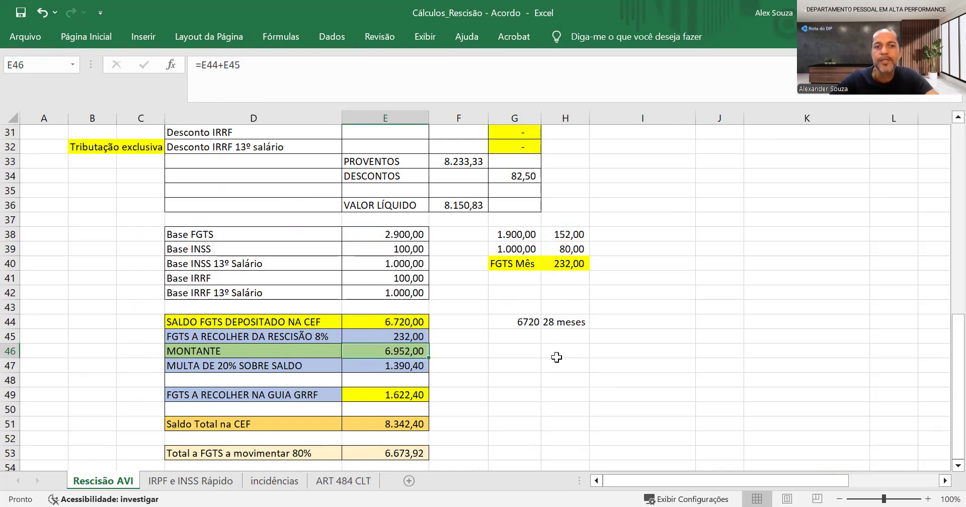
Examine the MULTA DE 20% SOBRE SALDO formula and compare its row with FGTS A RECOLHER DA RESCISÃO 8%
key(Down)
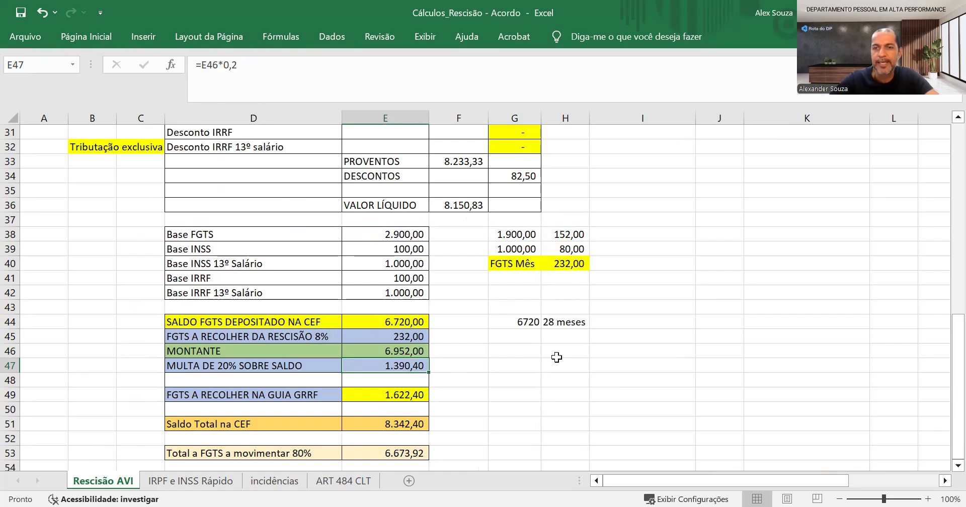
click(415, 337)
click(456, 339)
click(457, 363)
click(450, 339)
click(456, 364)
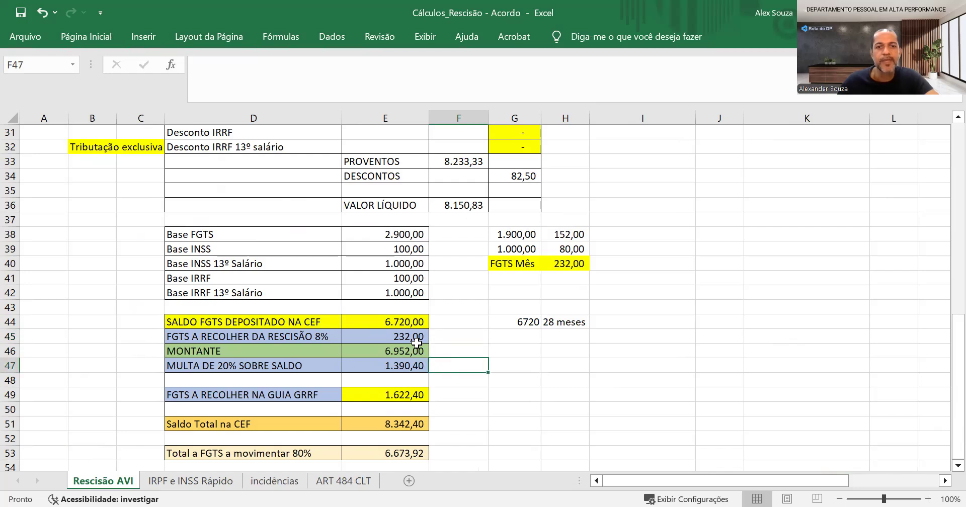
click(452, 335)
click(457, 364)
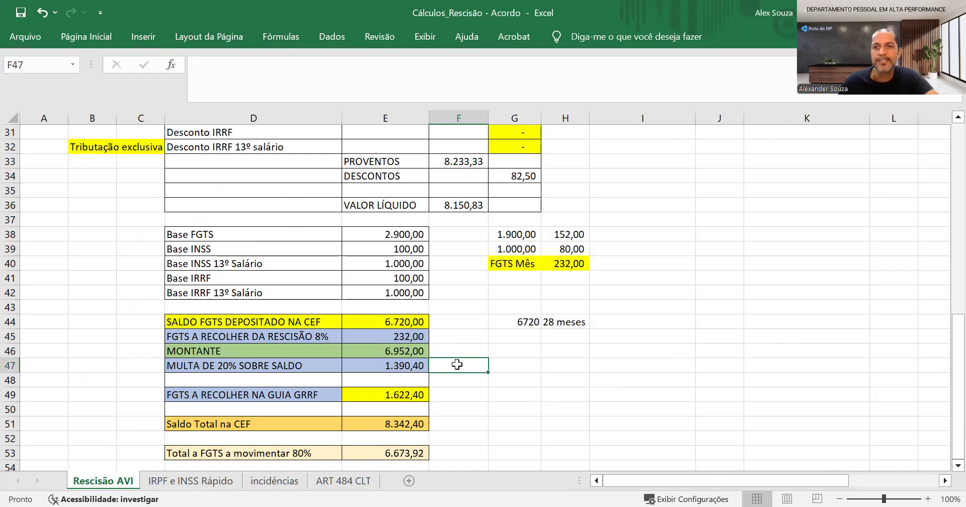
click(380, 340)
click(405, 368)
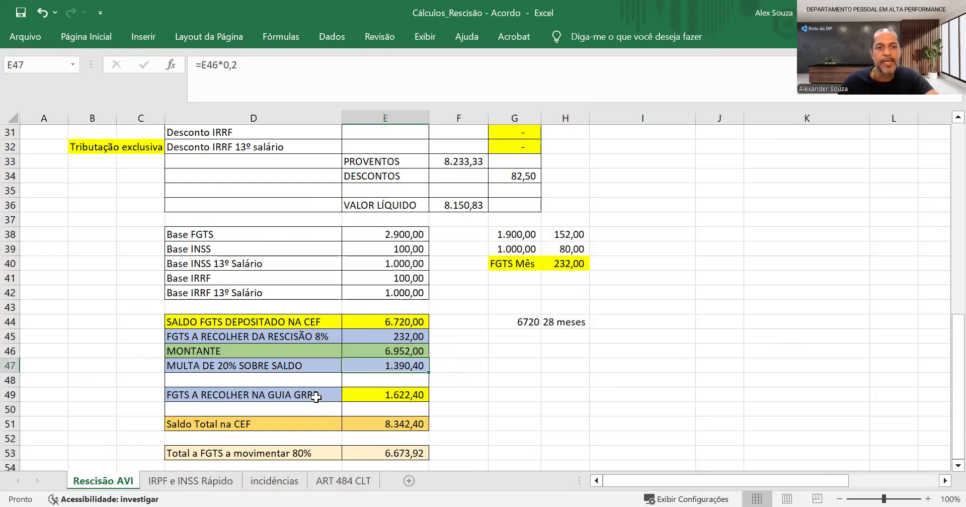
Trace the FGTS A RECOLHER NA GUIA GRRF formula back to the termination FGTS and the 20% fine
click(377, 400)
double_click(377, 400)
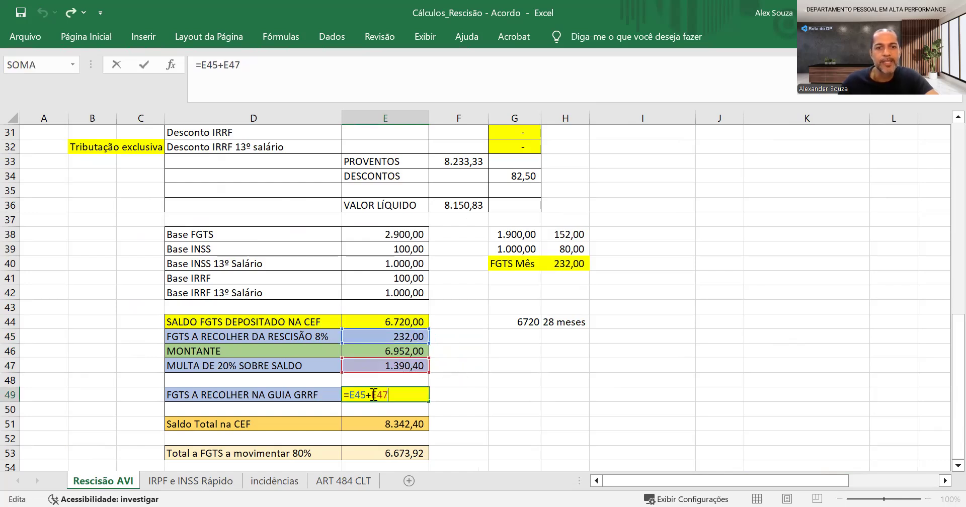
key(Return)
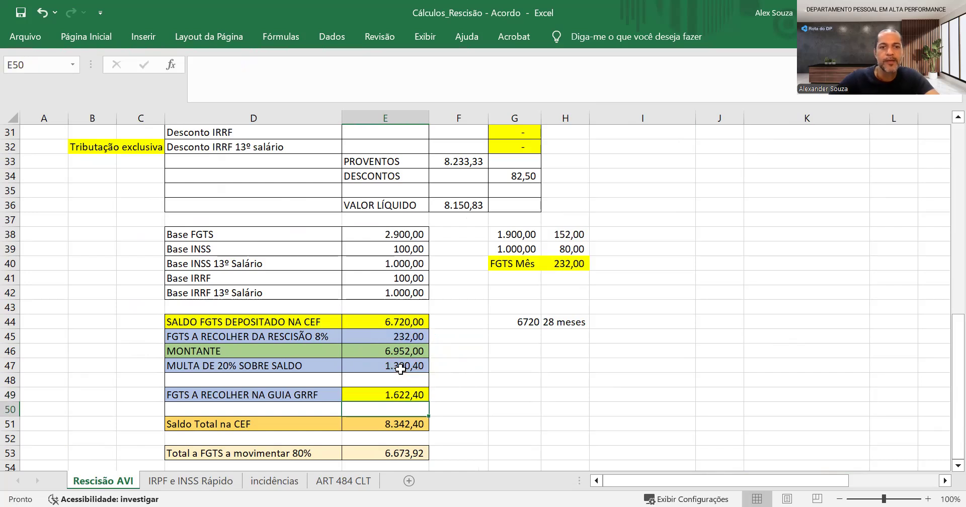
key(Up)
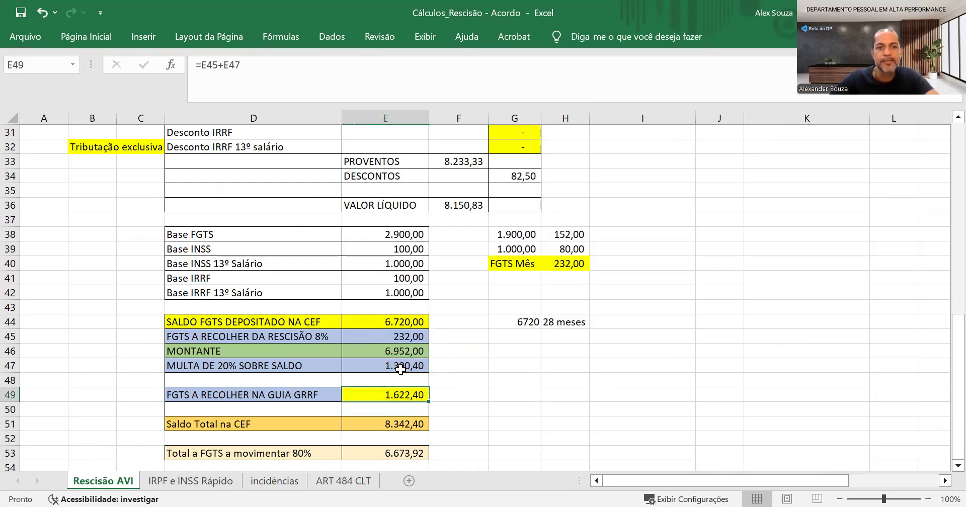
Trace the Saldo Total na CEF formula back to the deposited FGTS balance and the FGTS A RECOLHER NA GUIA GRRF amount
key(Down)
key(Down)
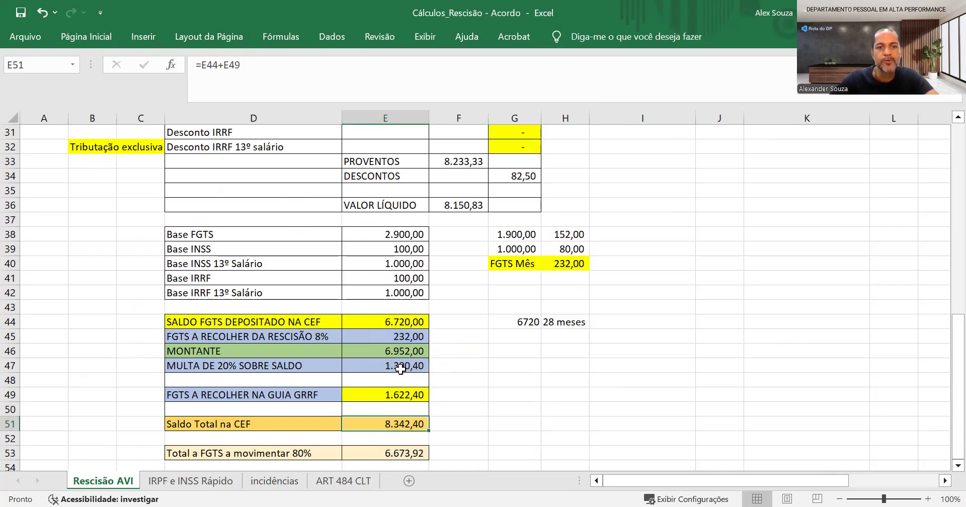
key(F2)
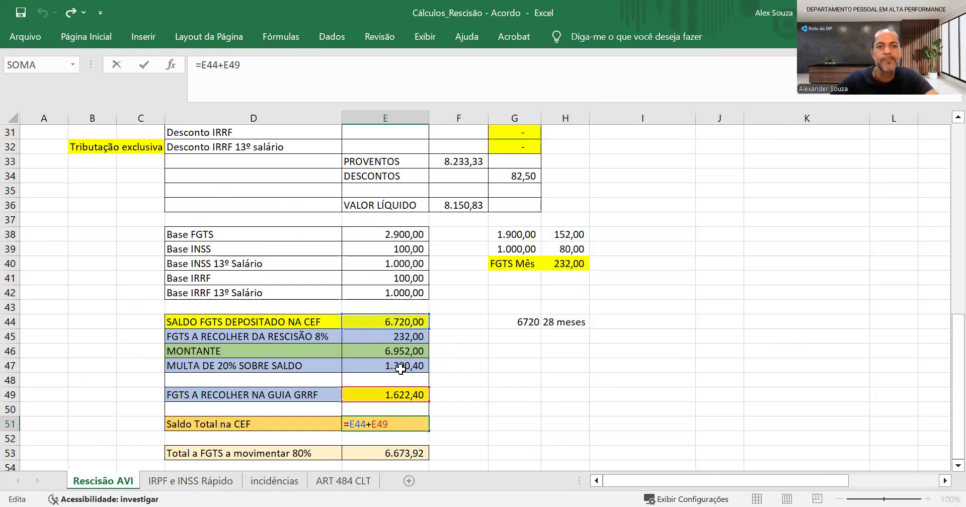
key(Return)
key(F2)
key(Return)
key(Up)
key(Up)
key(F2)
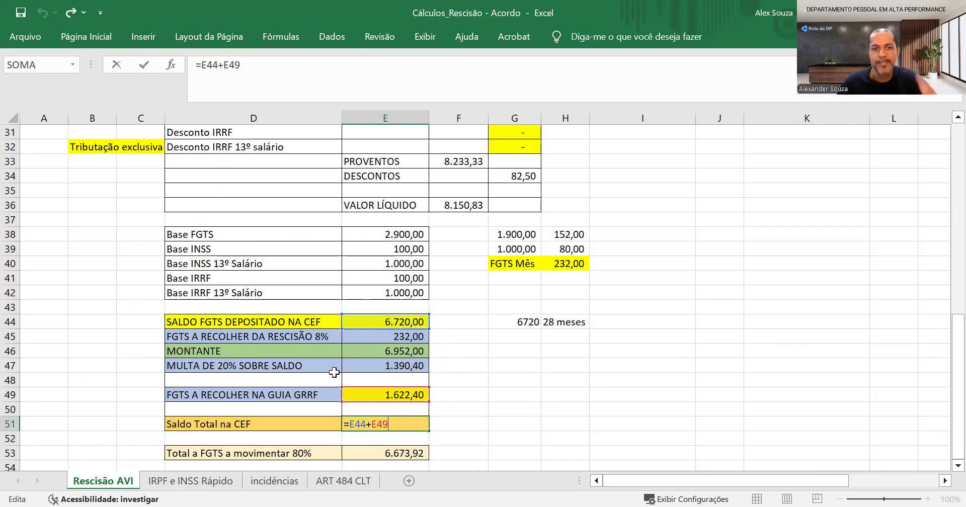
key(ctrl+Return)
click(373, 397)
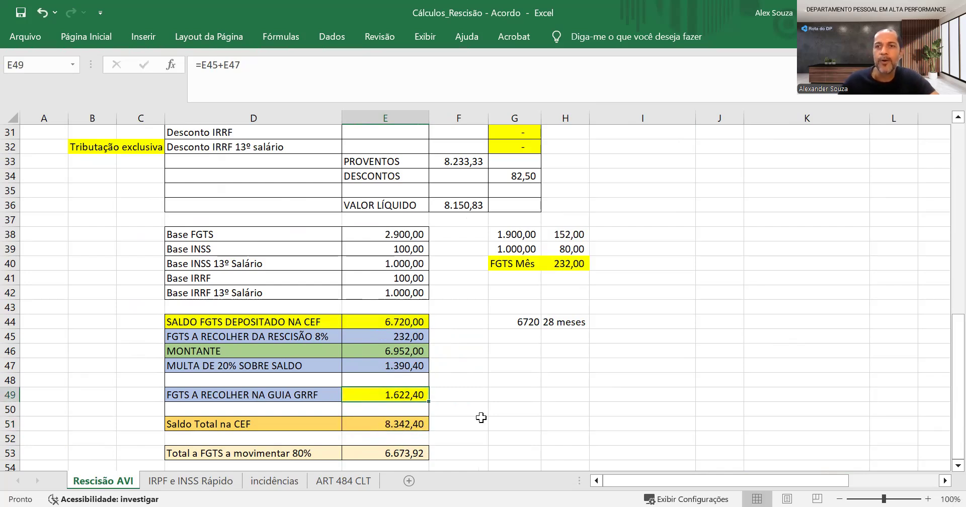
click(380, 424)
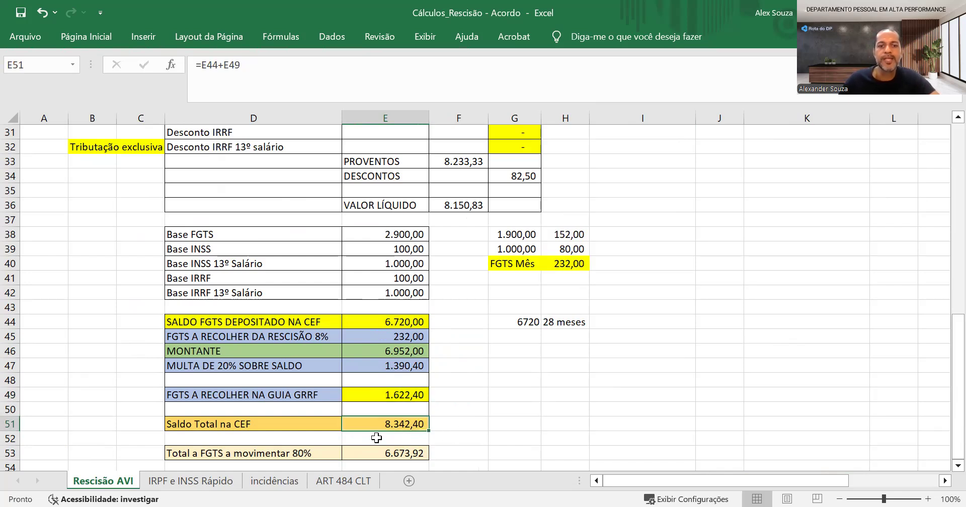
Examine the Total a FGTS a movimentar 80% formula and return to the start of the EXEMPLO DE CÁLCULO sheet
scroll(350, 451, down, 1)
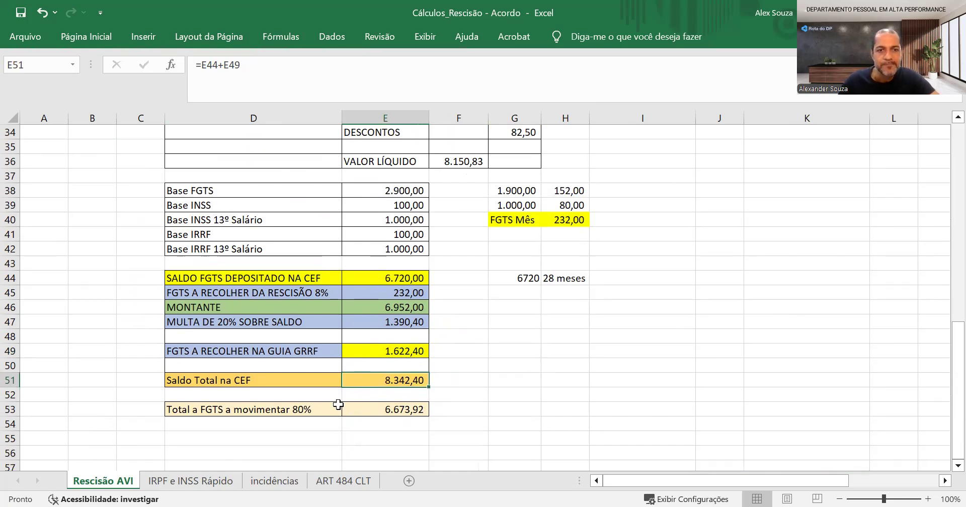
click(368, 416)
double_click(368, 416)
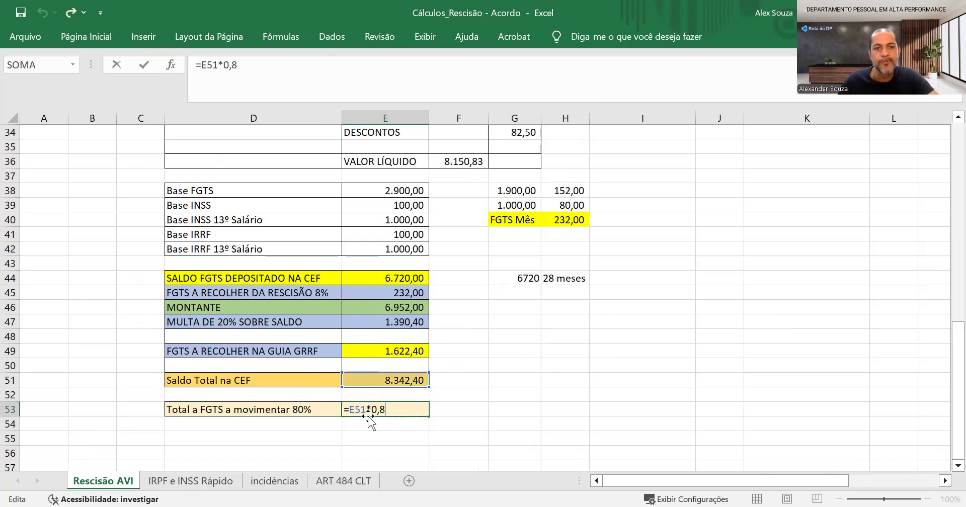
key(Return)
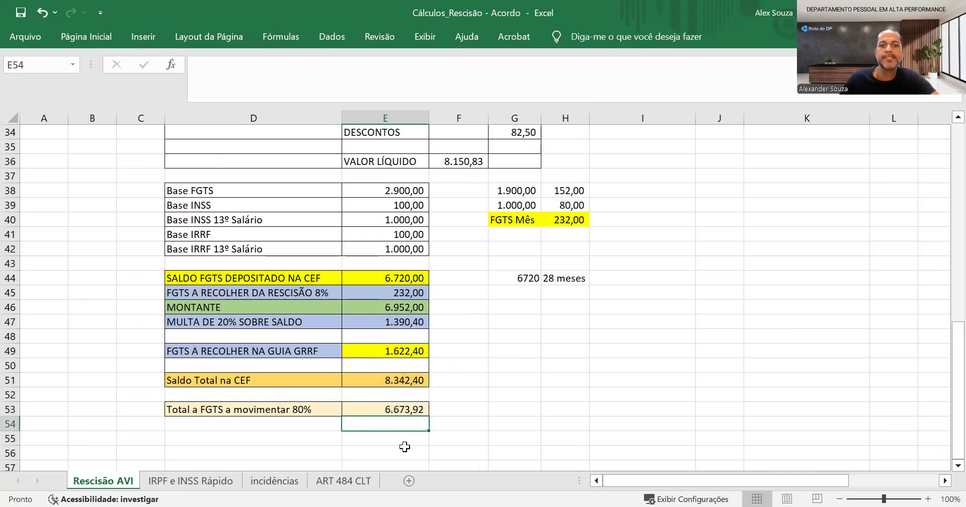
scroll(570, 406, up, 8)
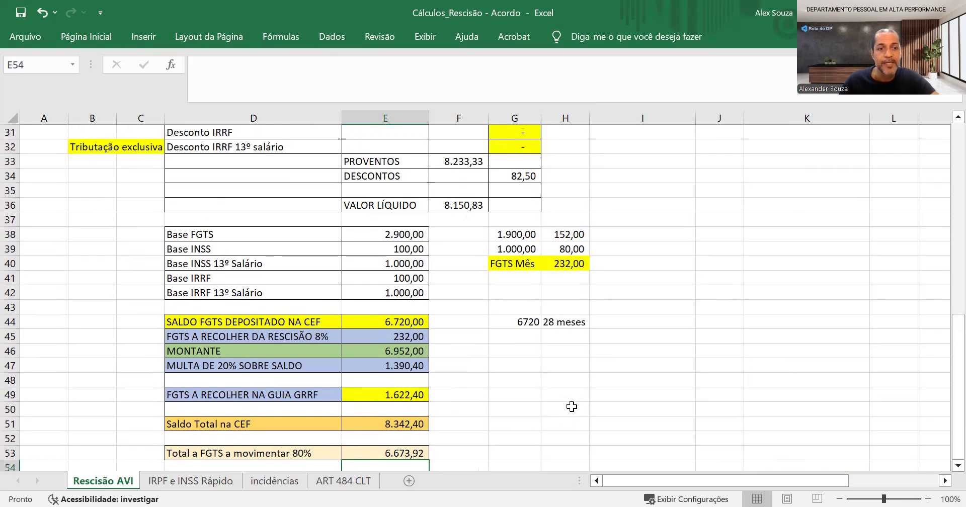
scroll(572, 407, up, 3)
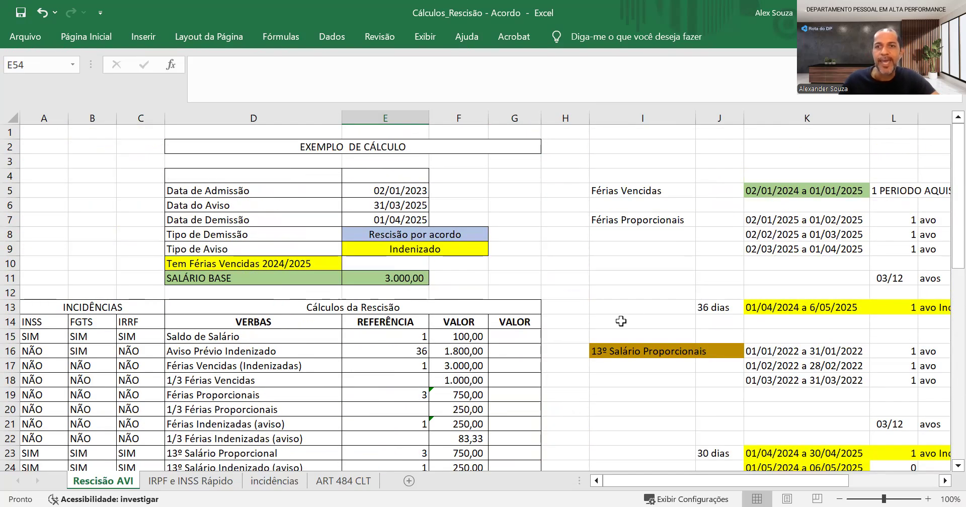